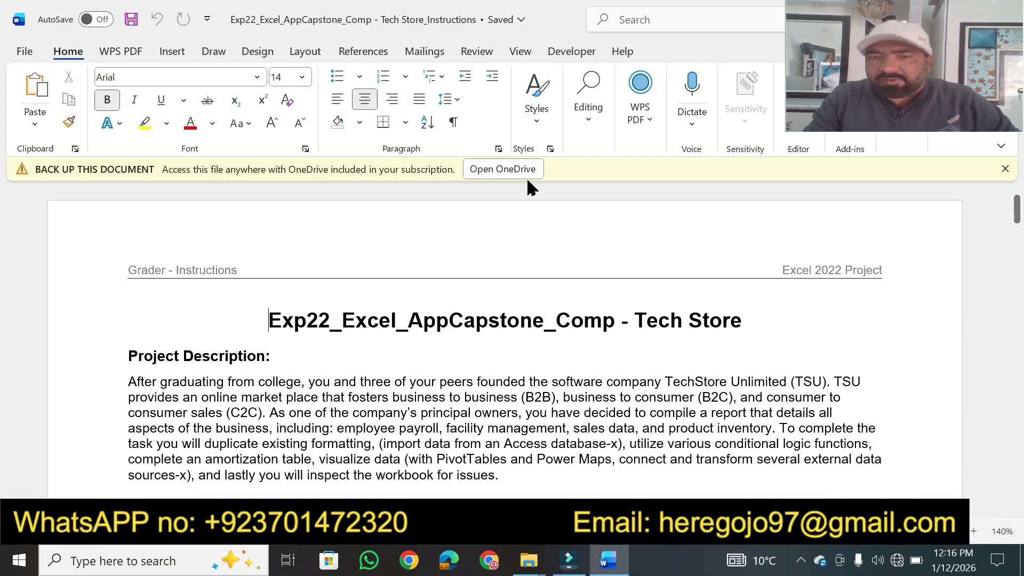
# - Dismiss the OneDrive backup notice, then set the document title to 20 pt and highlight it in yellow
pyautogui.click(1003, 168)
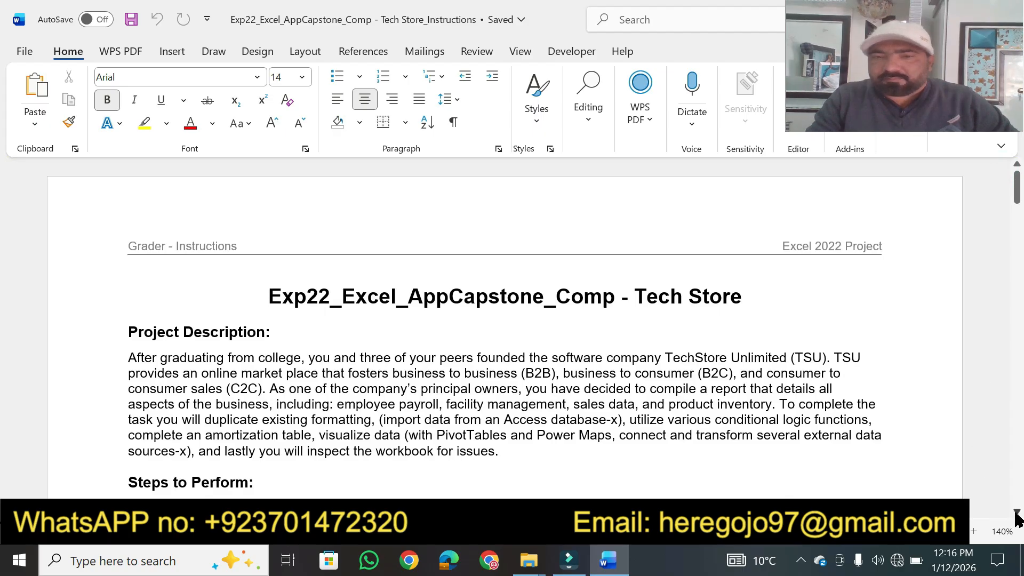
pyautogui.scroll(-3, 1016, 517)
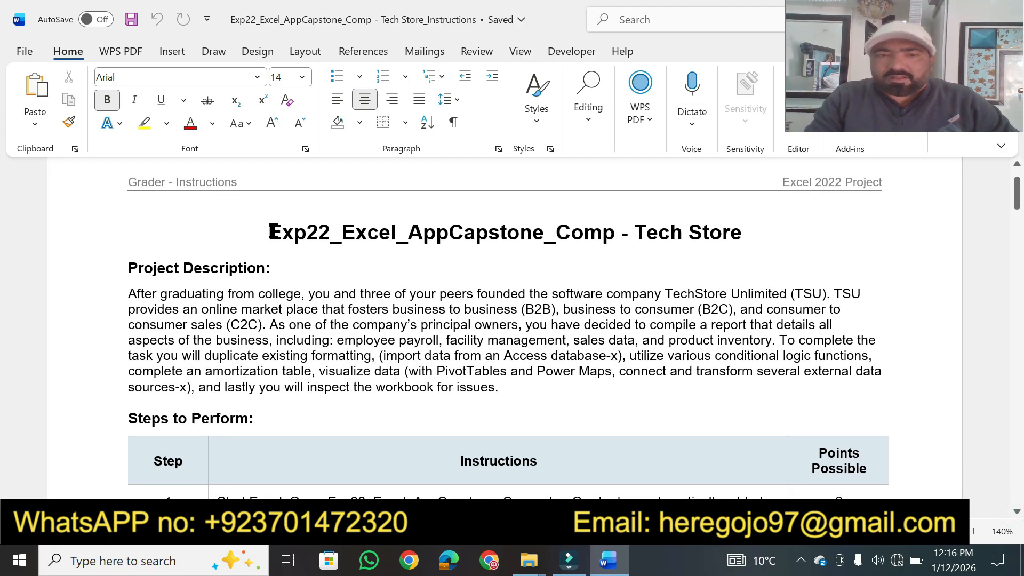
pyautogui.moveTo(265, 233); pyautogui.dragTo(435, 238)
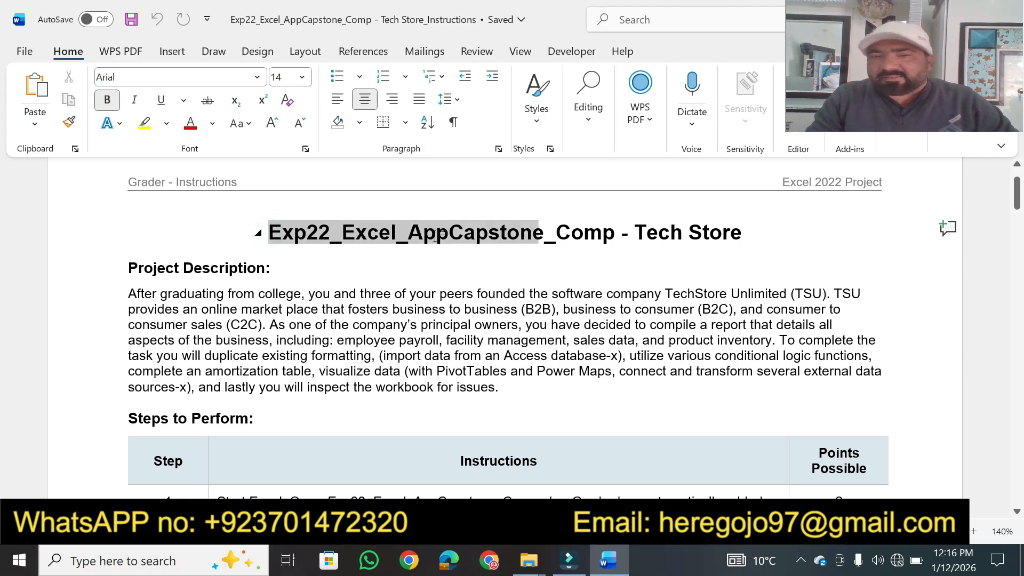
pyautogui.moveTo(574, 238); pyautogui.dragTo(744, 237)
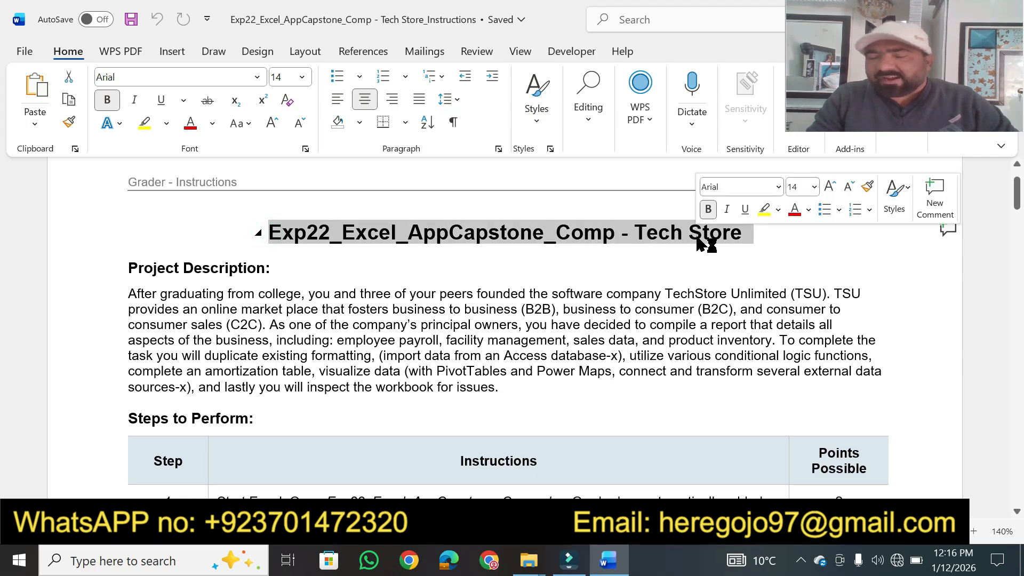
pyautogui.click(815, 188)
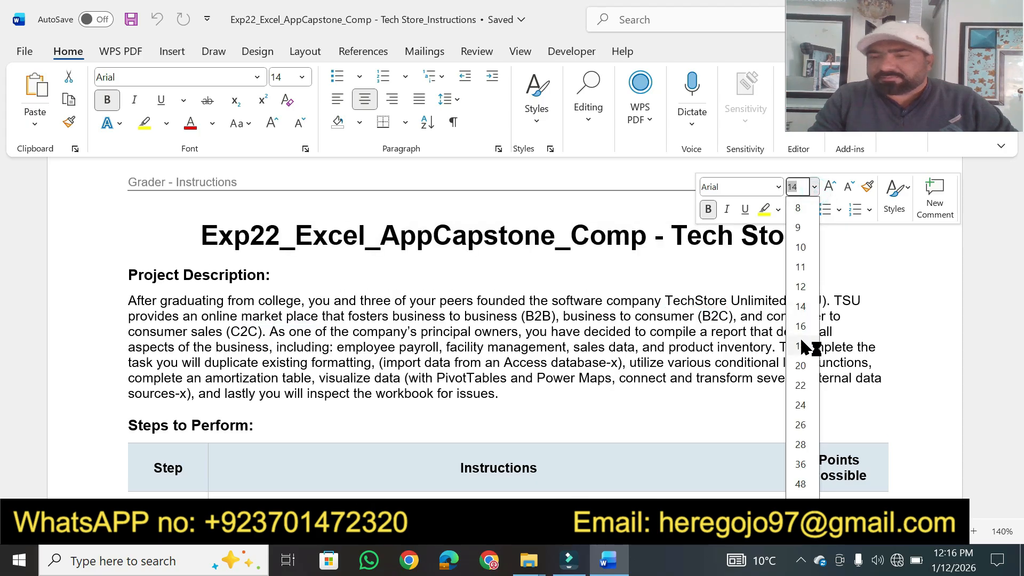
pyautogui.click(801, 365)
pyautogui.click(764, 209)
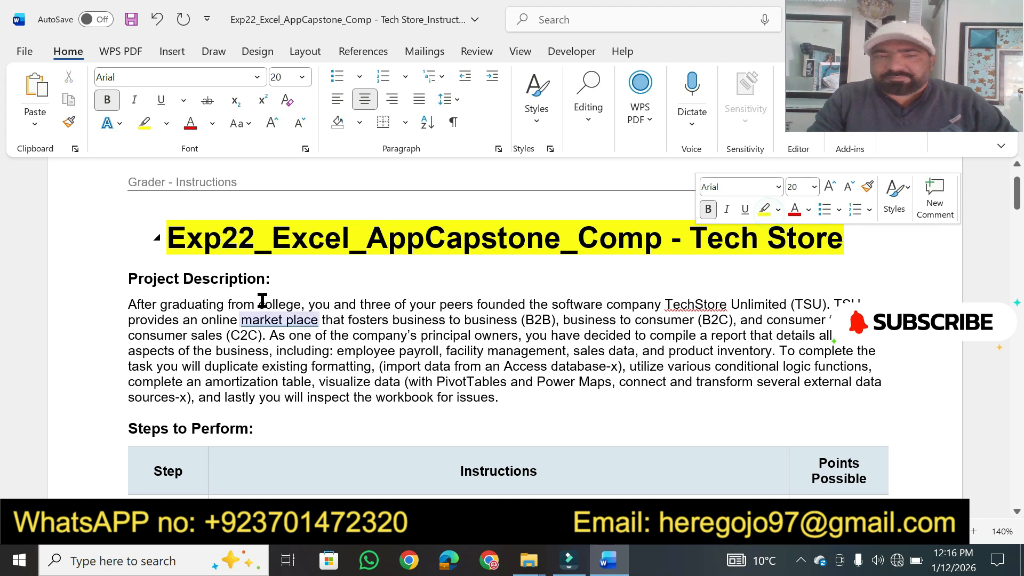
# - Set the "Project Description:" heading to 18 pt and highlight it in yellow
pyautogui.moveTo(275, 278); pyautogui.dragTo(137, 281)
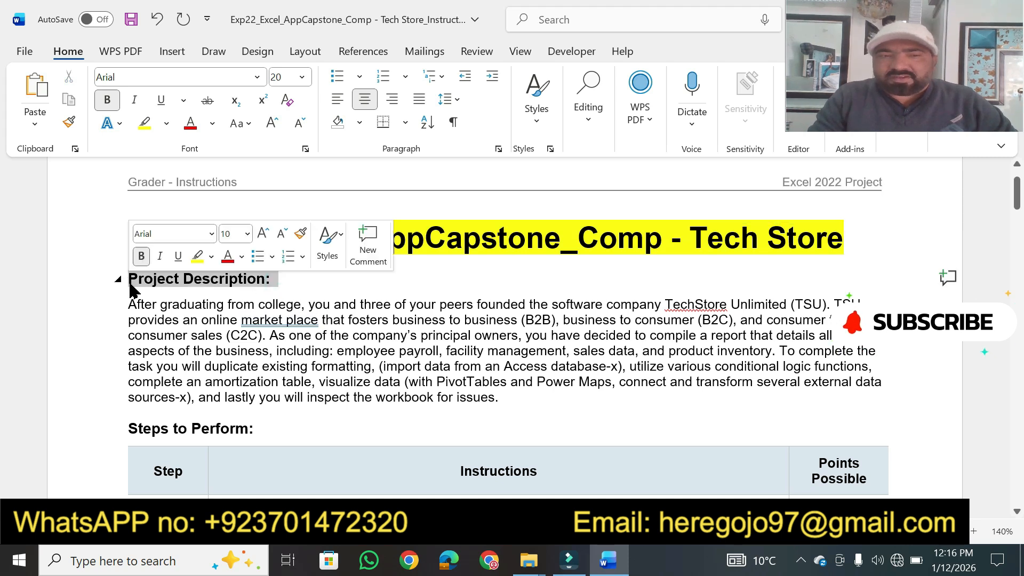
pyautogui.click(248, 236)
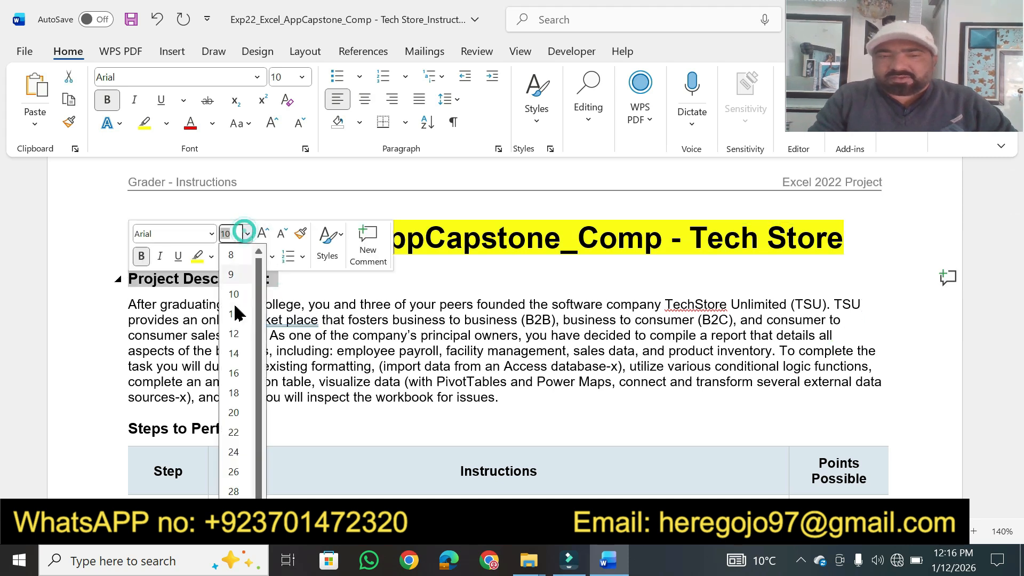
pyautogui.click(231, 393)
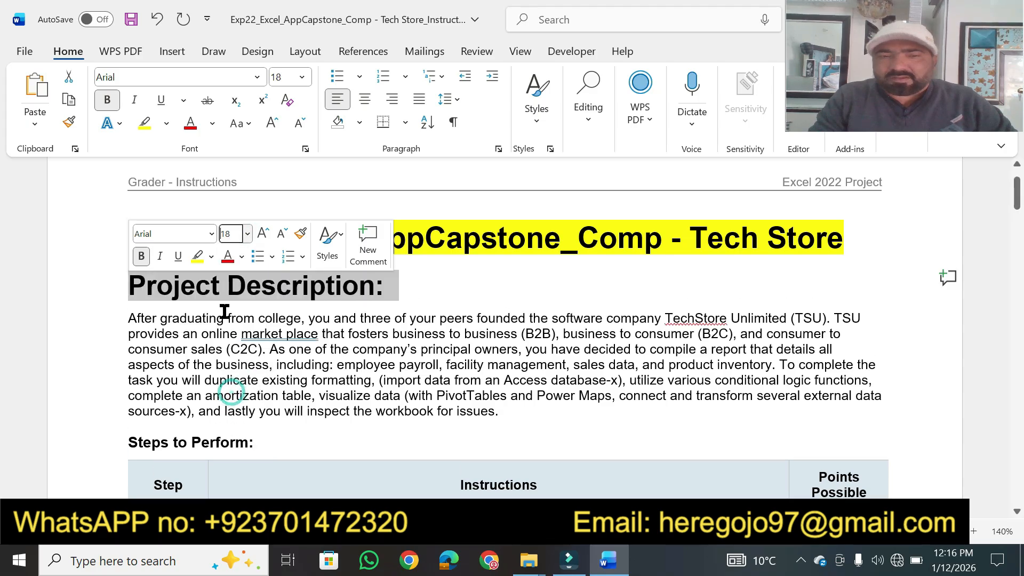
pyautogui.click(196, 258)
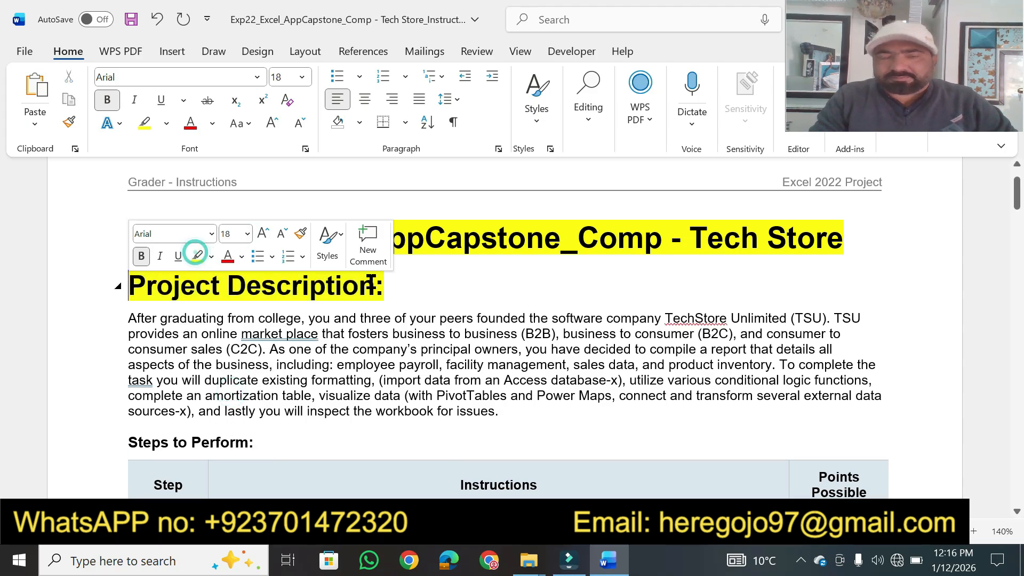
pyautogui.click(429, 299)
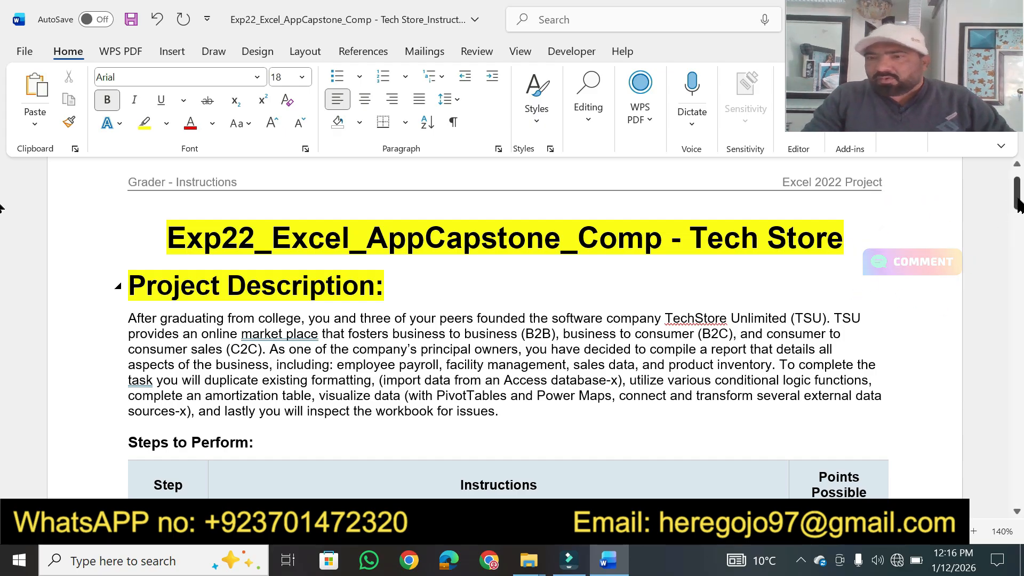
# - Highlight the whole instruction text of step 29 at the end of the steps table in yellow
pyautogui.moveTo(1017, 203); pyautogui.dragTo(1015, 441)
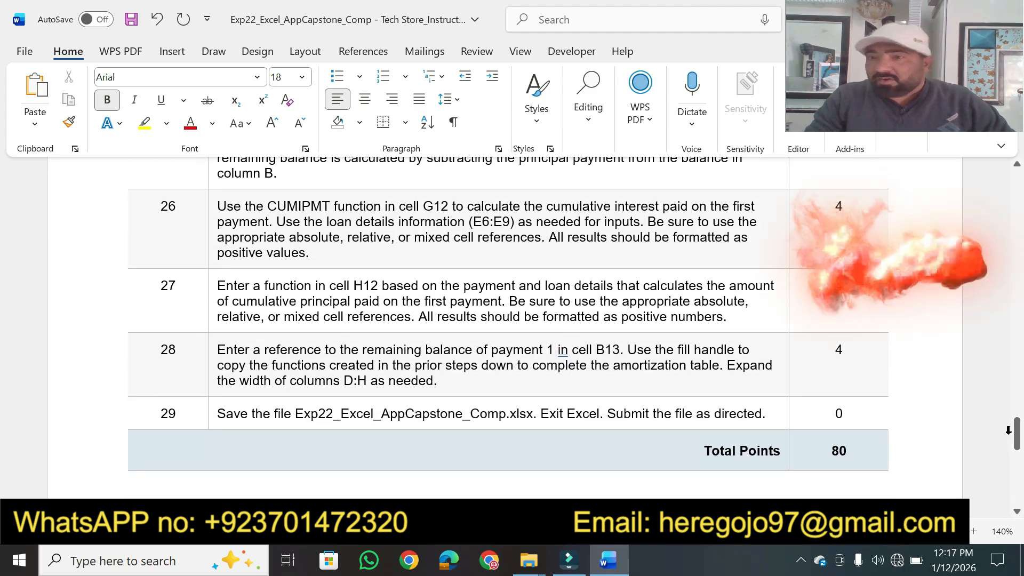
pyautogui.moveTo(765, 414); pyautogui.dragTo(287, 420)
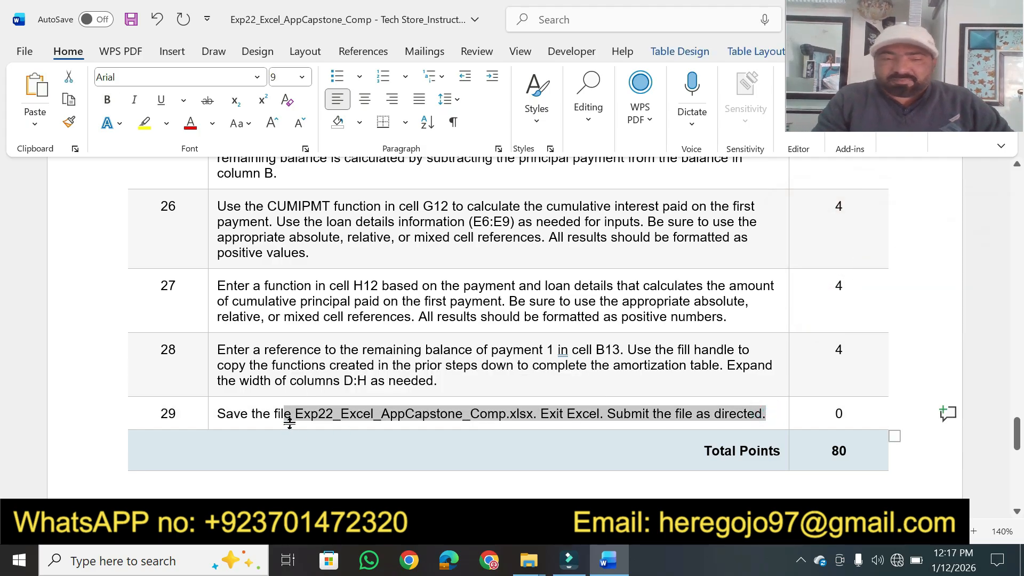
pyautogui.hotkey('shift', 'Left')
pyautogui.hotkey('shift', 'Left')
pyautogui.hotkey('shift', 'Left')
pyautogui.hotkey('shift', 'Left')
pyautogui.hotkey('shift', 'Left')
pyautogui.hotkey('shift', 'Left')
pyautogui.hotkey('shift', 'Left')
pyautogui.hotkey('shift', 'Left')
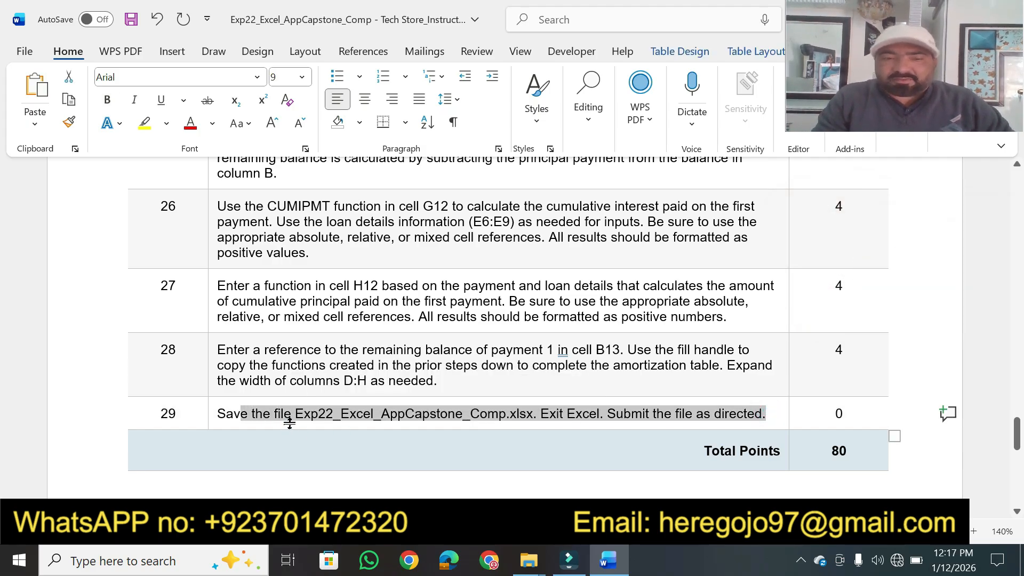
pyautogui.hotkey('shift', 'Left')
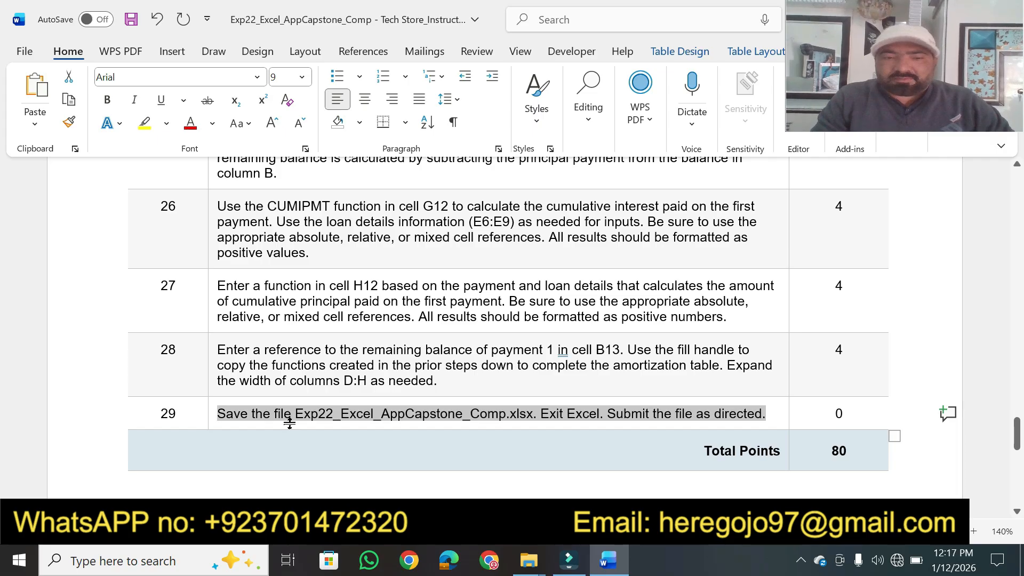
pyautogui.click(139, 127)
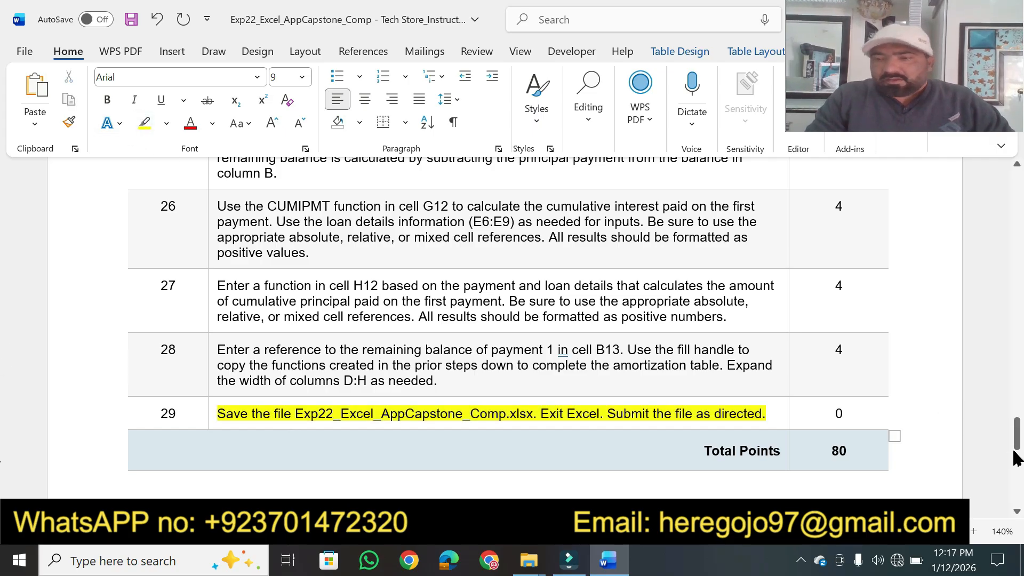
# - Highlight "After graduating from college", "three of your peers founded the software company" and "Unlimited (TSU). TSU" in the project description in yellow
pyautogui.scroll(10, 1, 443)
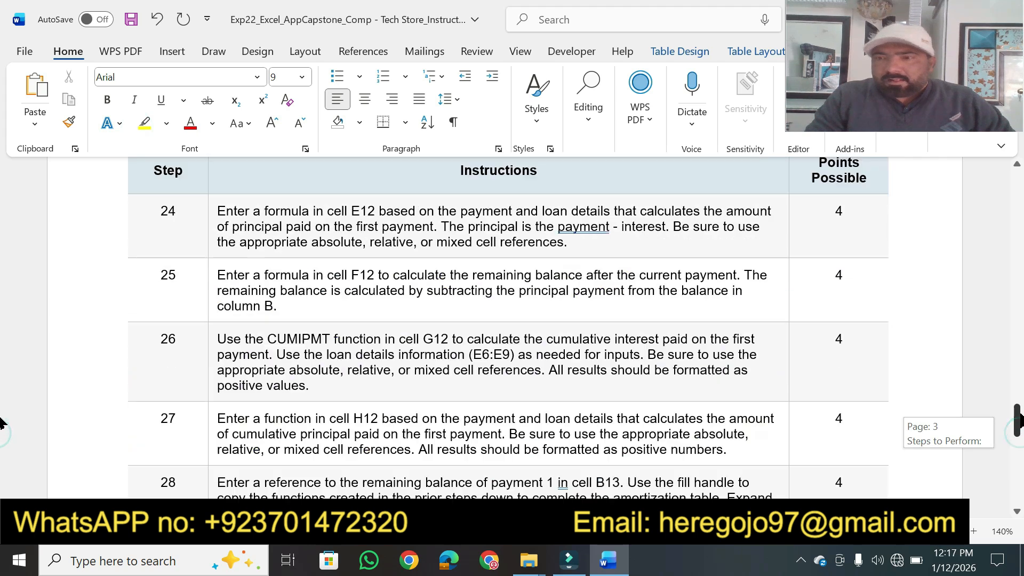
pyautogui.moveTo(1018, 389); pyautogui.dragTo(1017, 202)
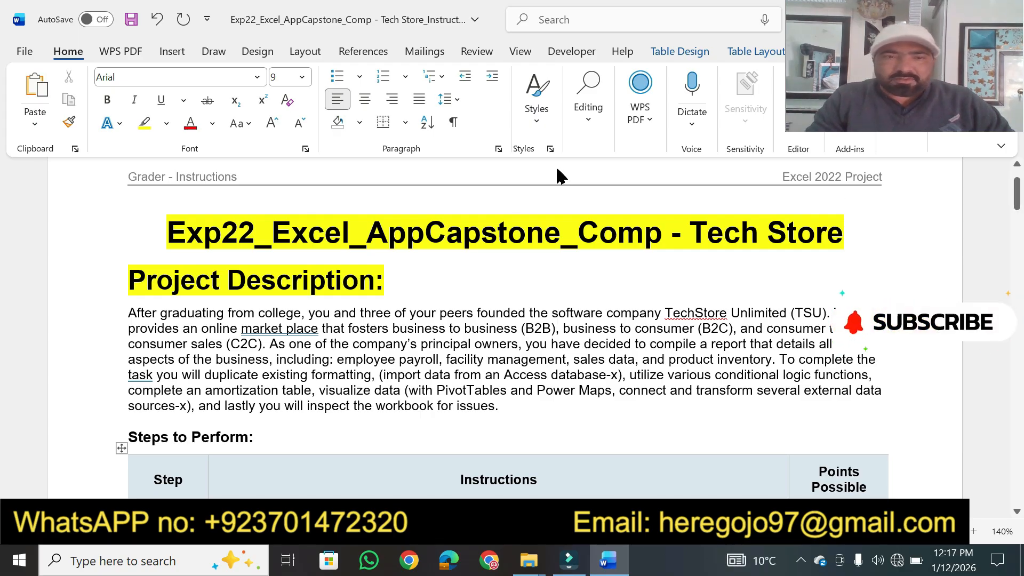
pyautogui.click(144, 123)
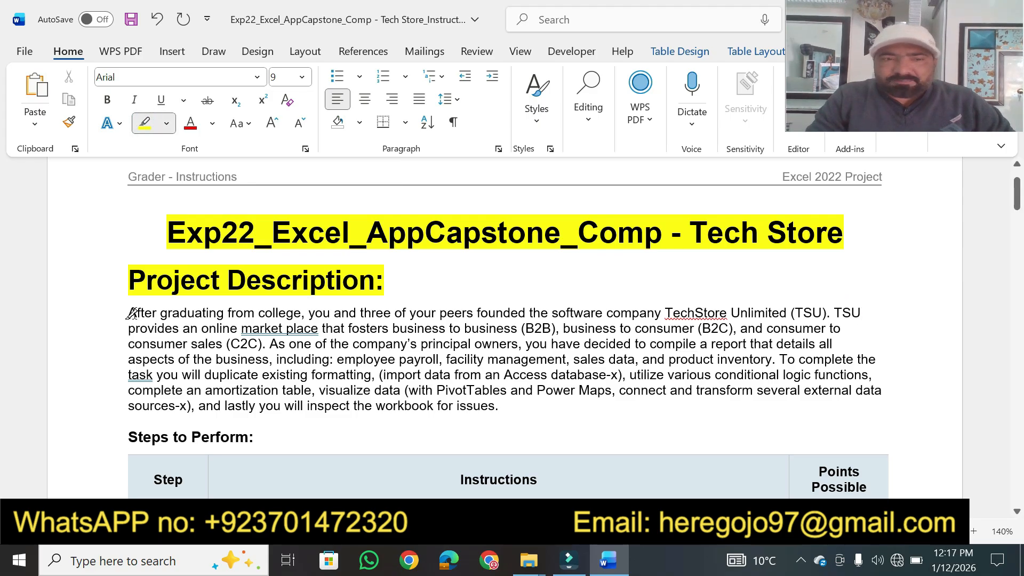
pyautogui.moveTo(130, 314); pyautogui.dragTo(276, 305)
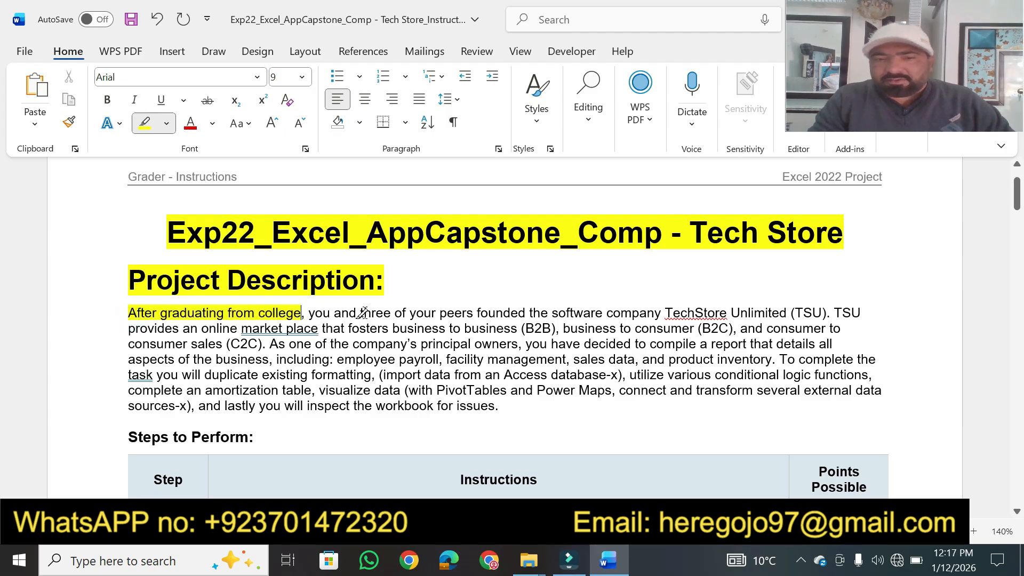
pyautogui.moveTo(361, 309); pyautogui.dragTo(617, 308)
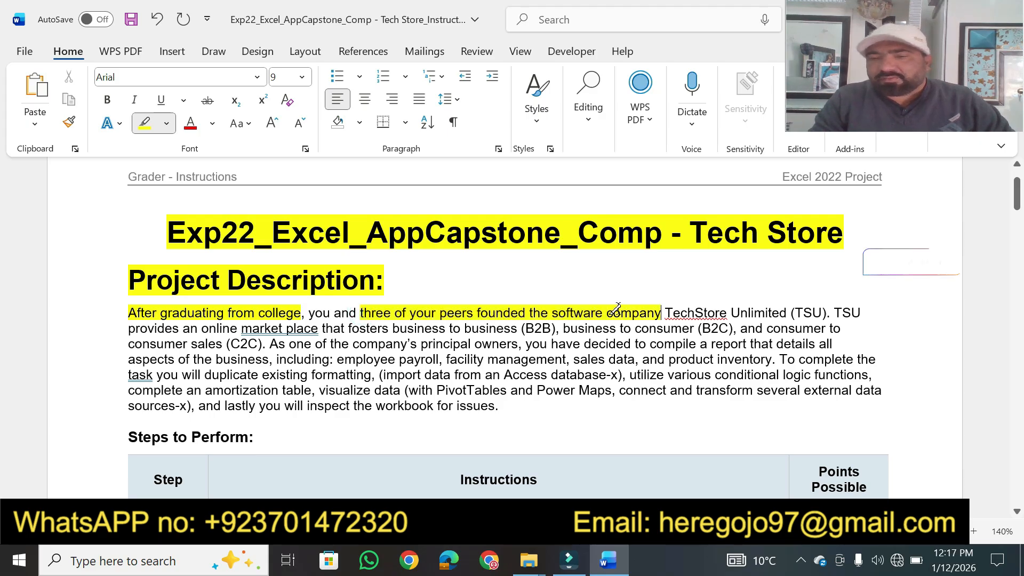
pyautogui.moveTo(731, 314); pyautogui.dragTo(864, 312)
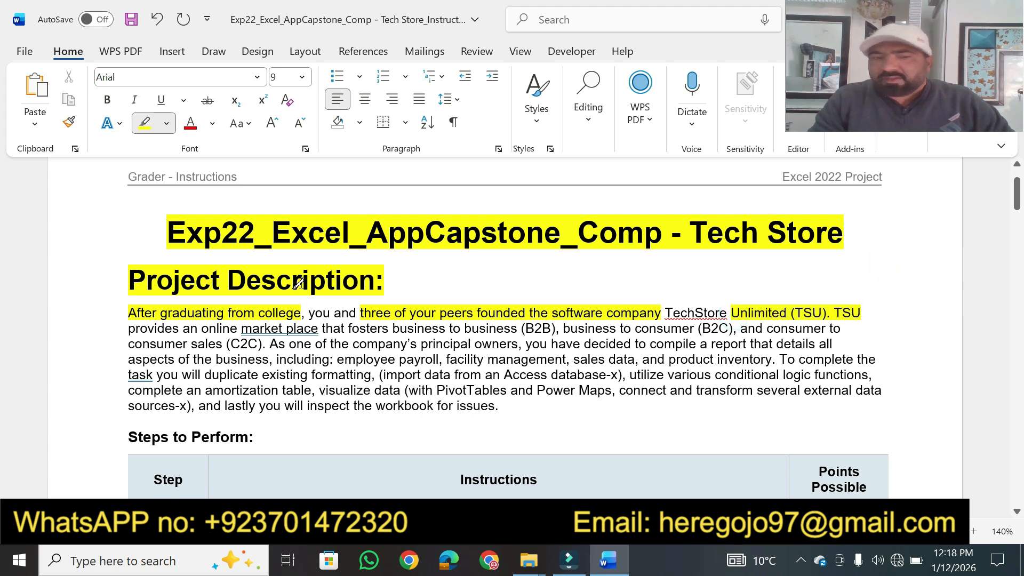
# - Highlight the online market place, B2B, B2C, C2C, "principal owners" and "compile a report that details" phrases in the project description in yellow
pyautogui.moveTo(203, 329); pyautogui.dragTo(445, 329)
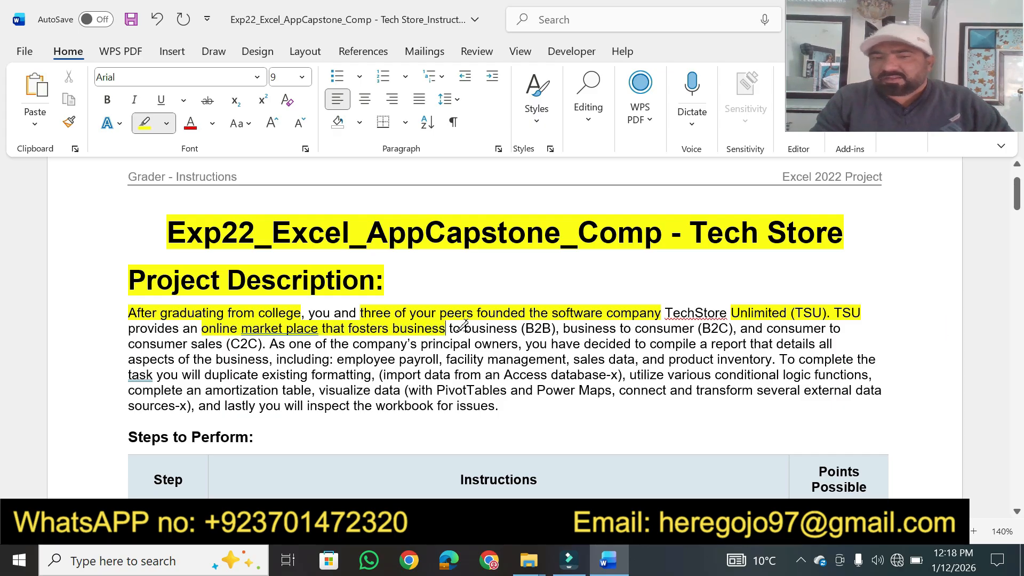
pyautogui.moveTo(463, 328); pyautogui.dragTo(550, 328)
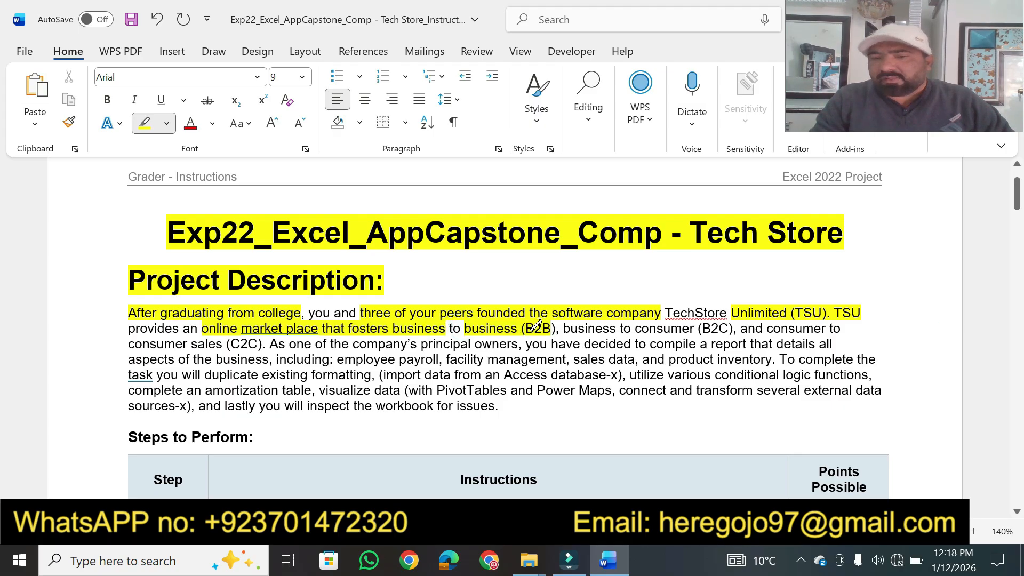
pyautogui.moveTo(634, 329); pyautogui.dragTo(729, 329)
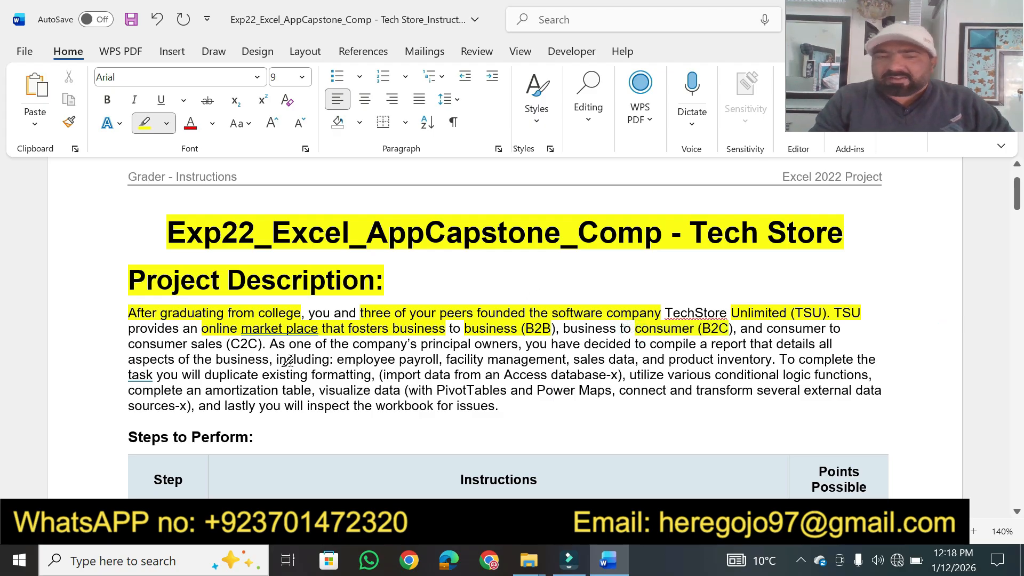
pyautogui.moveTo(191, 344); pyautogui.dragTo(256, 344)
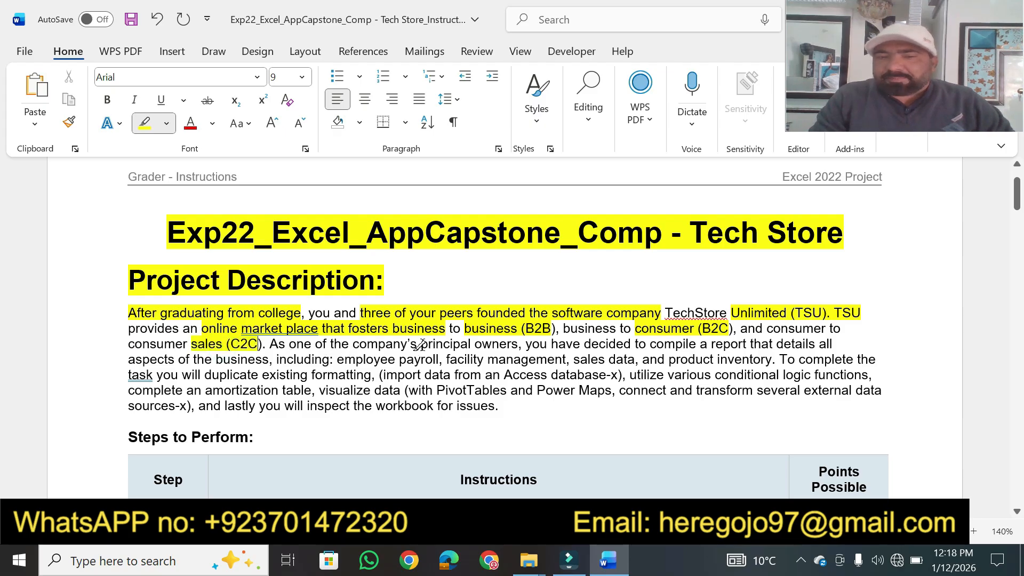
pyautogui.moveTo(420, 344); pyautogui.dragTo(514, 343)
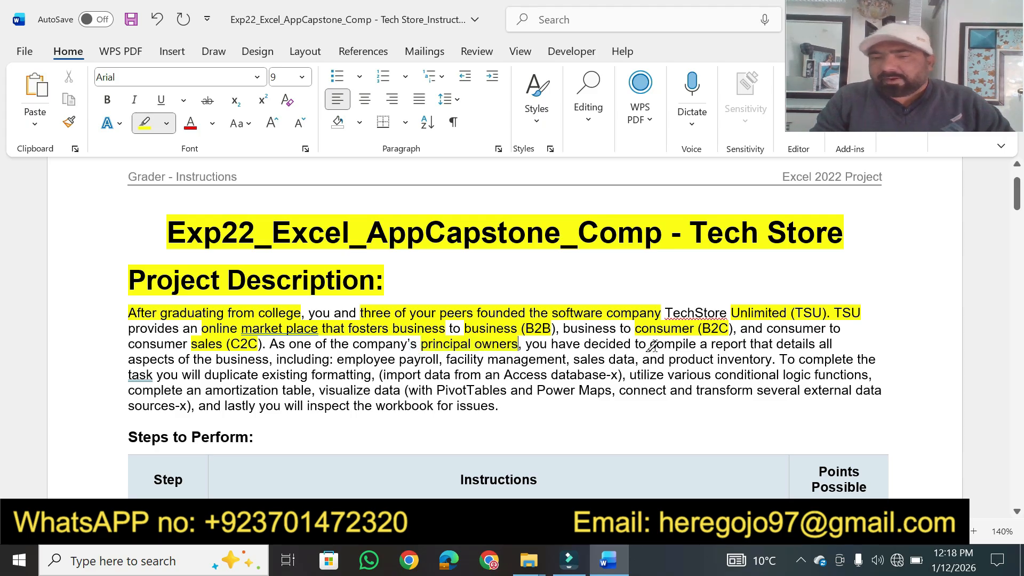
pyautogui.moveTo(651, 344); pyautogui.dragTo(815, 344)
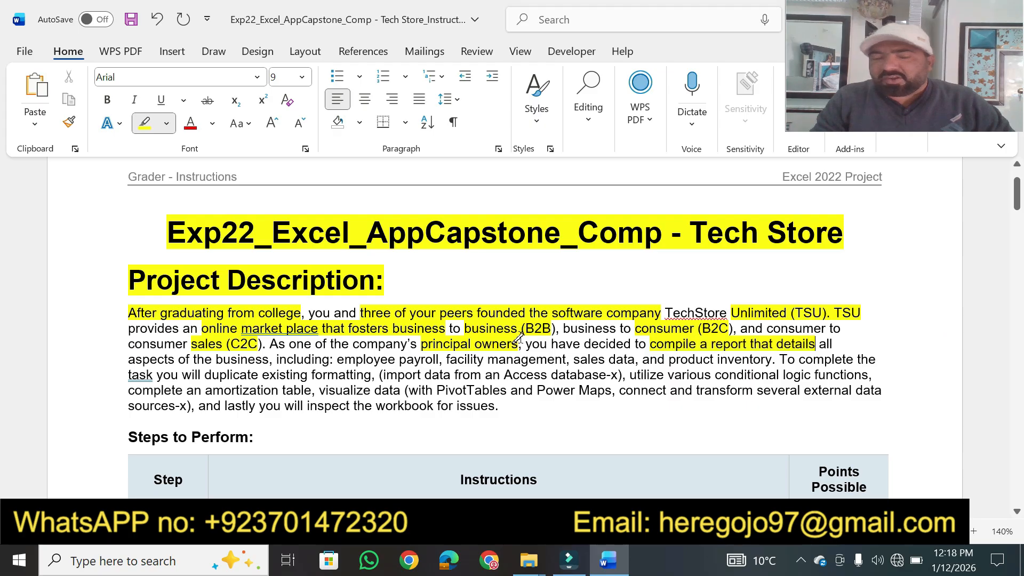
# - Highlight the description's phrases on business areas, formatting and Access import, amortization table, data visualization, PivotTables, external sources and workbook inspection in yellow
pyautogui.moveTo(192, 360); pyautogui.dragTo(269, 360)
pyautogui.moveTo(336, 358); pyautogui.dragTo(745, 353)
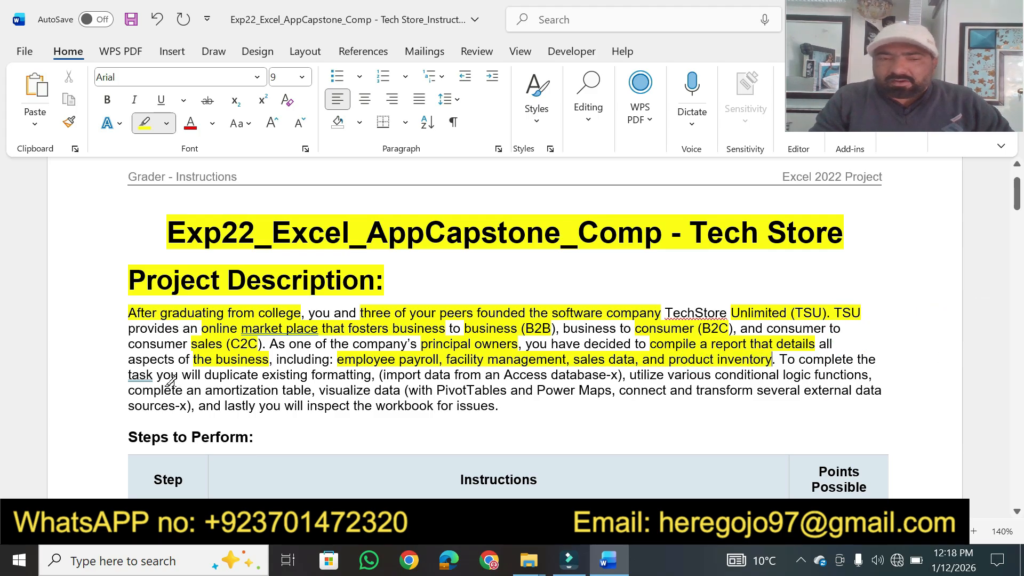
pyautogui.moveTo(204, 375); pyautogui.dragTo(617, 369)
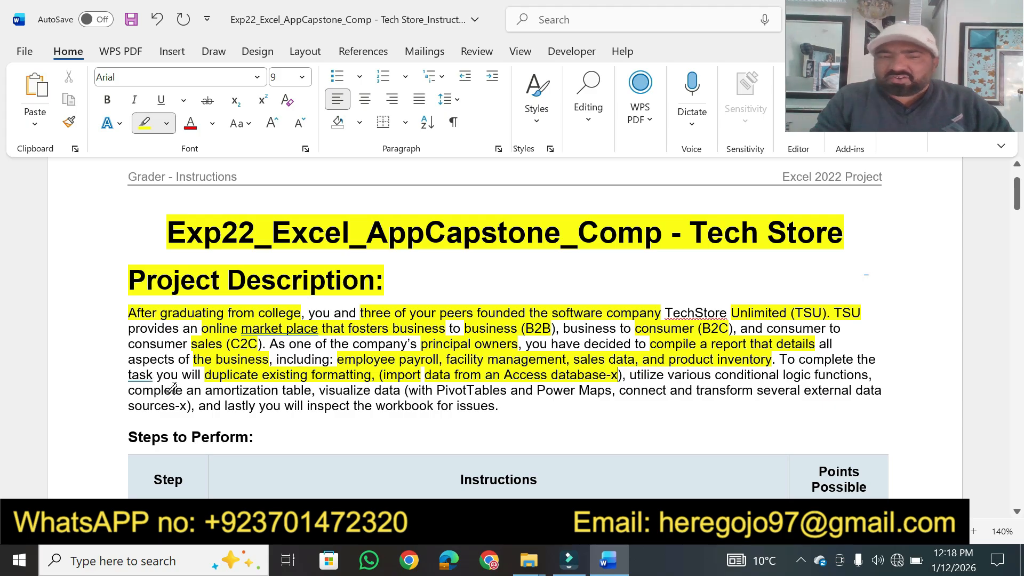
pyautogui.moveTo(208, 392); pyautogui.dragTo(852, 390)
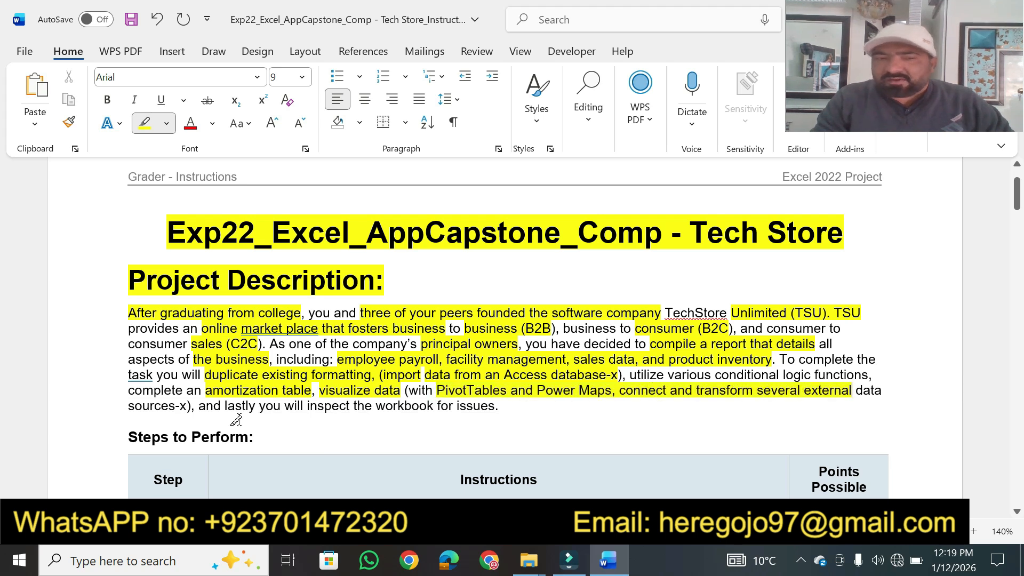
pyautogui.moveTo(129, 406); pyautogui.dragTo(181, 404)
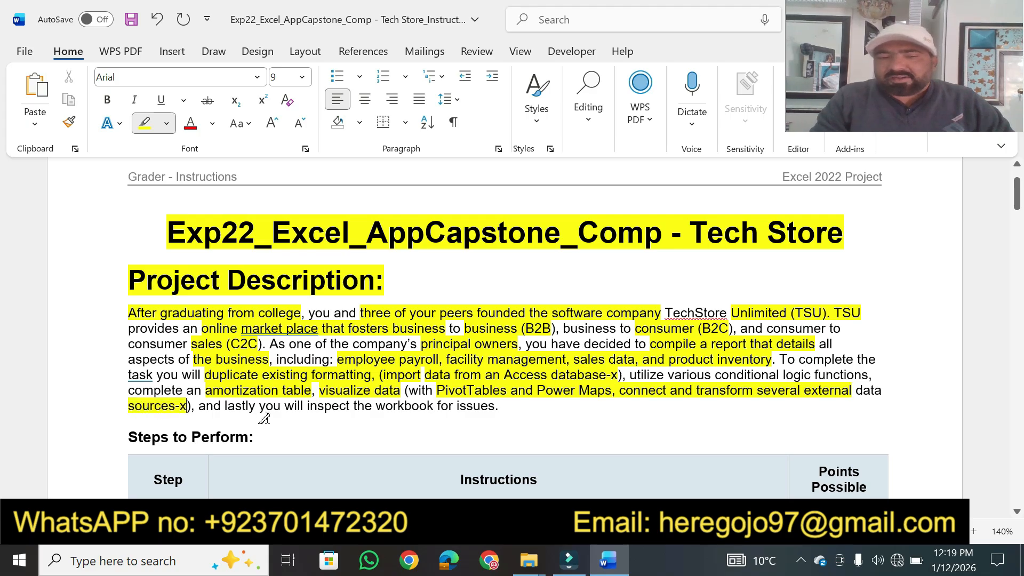
pyautogui.moveTo(306, 404); pyautogui.dragTo(513, 402)
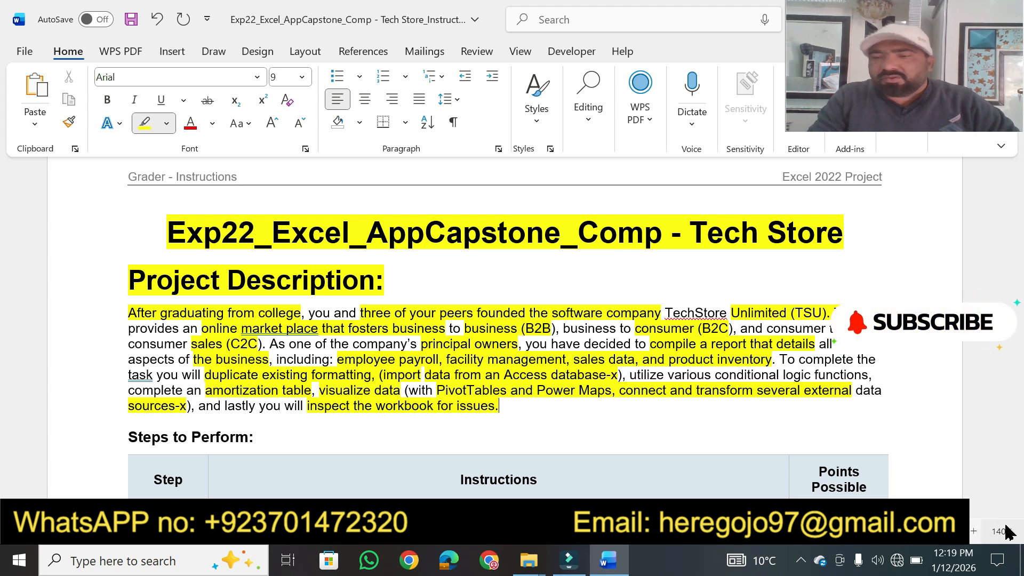
# - Highlight "Steps to Perform:", the "Instructions" header and step 1's phrases on starting Excel, opening Exp22_Excel_AppCapstone_Comp.xlsx and the last name in the filename in yellow
pyautogui.click(1016, 511)
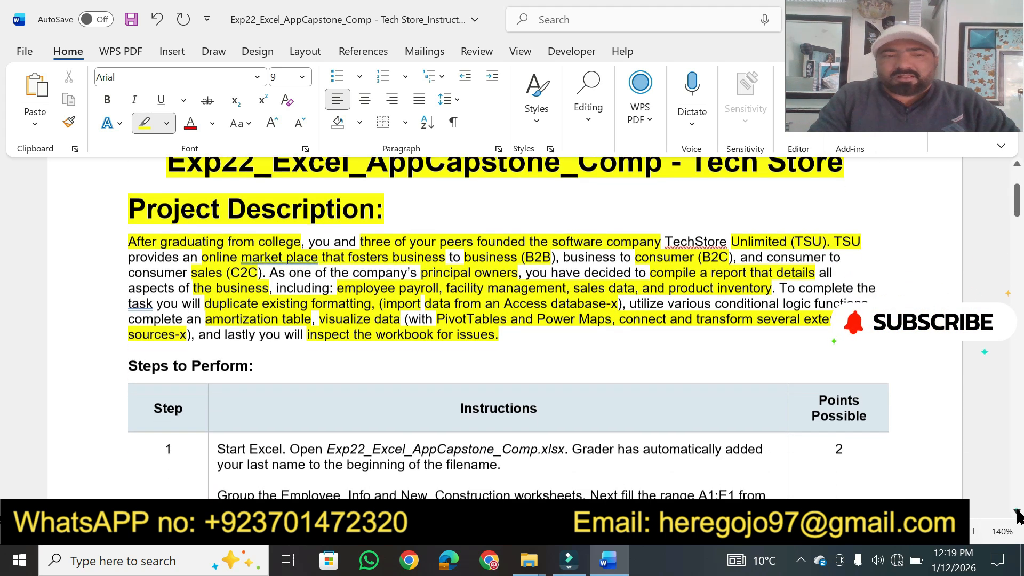
pyautogui.moveTo(1017, 514); pyautogui.dragTo(1016, 515)
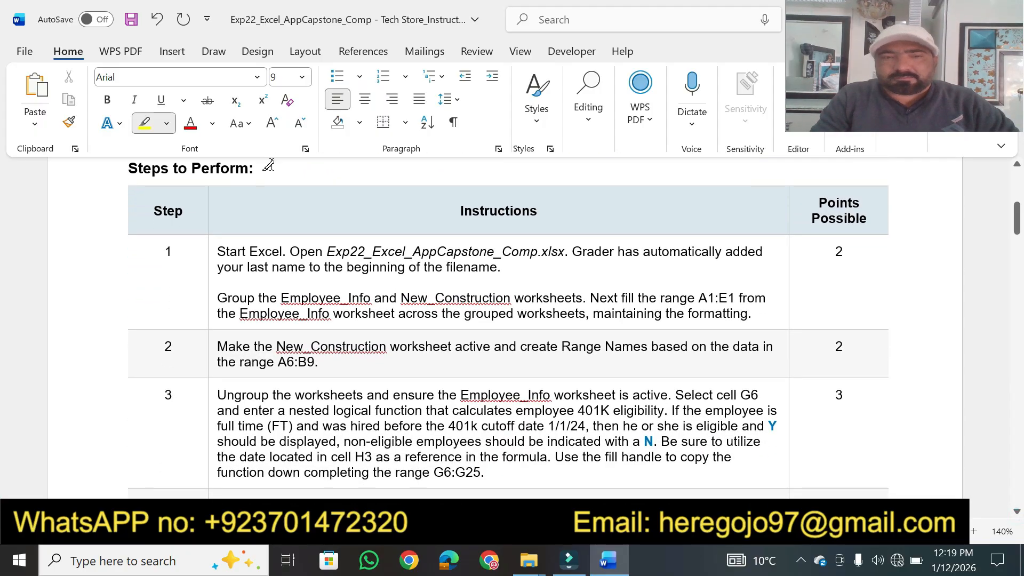
pyautogui.moveTo(260, 168); pyautogui.dragTo(128, 168)
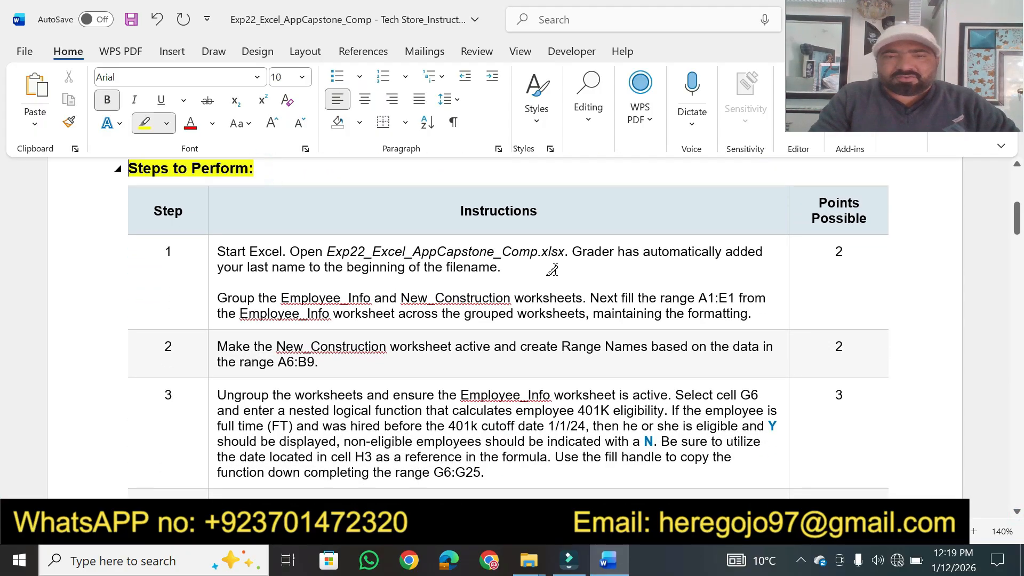
pyautogui.moveTo(538, 213); pyautogui.dragTo(447, 209)
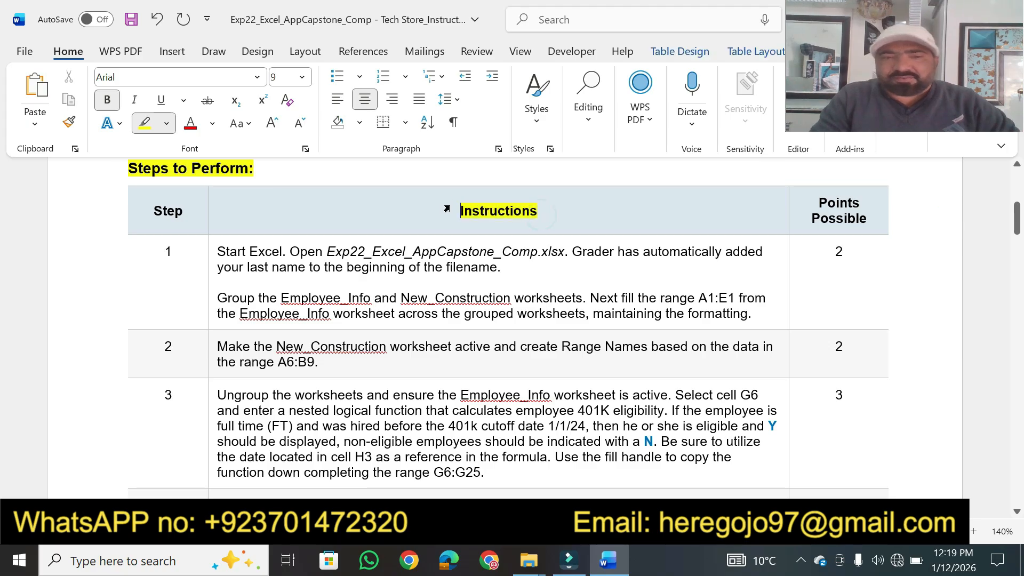
pyautogui.moveTo(216, 250)
pyautogui.mouseDown()
pyautogui.moveTo(616, 251)
pyautogui.moveTo(566, 251)
pyautogui.mouseUp()
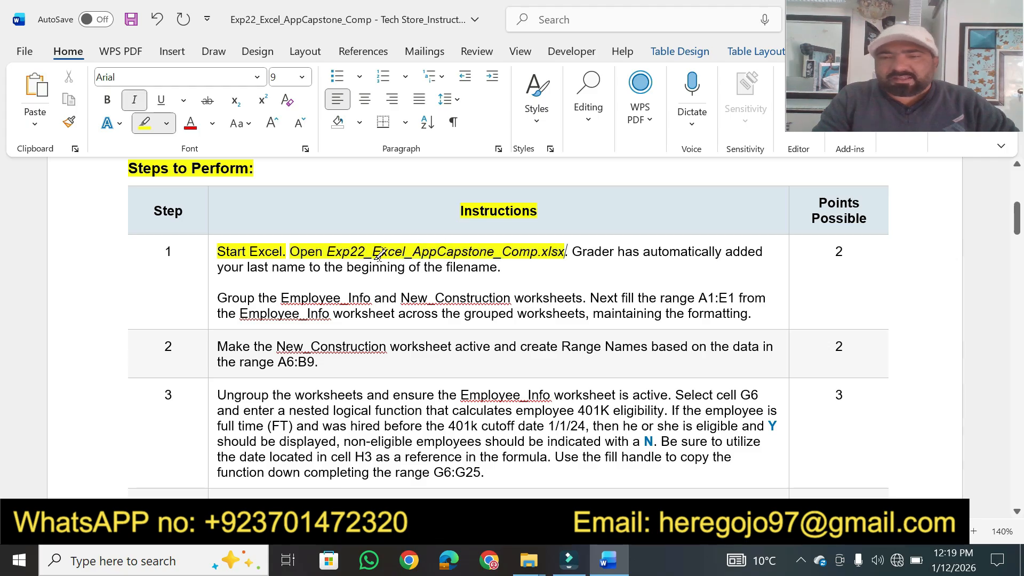
pyautogui.moveTo(249, 267); pyautogui.dragTo(515, 264)
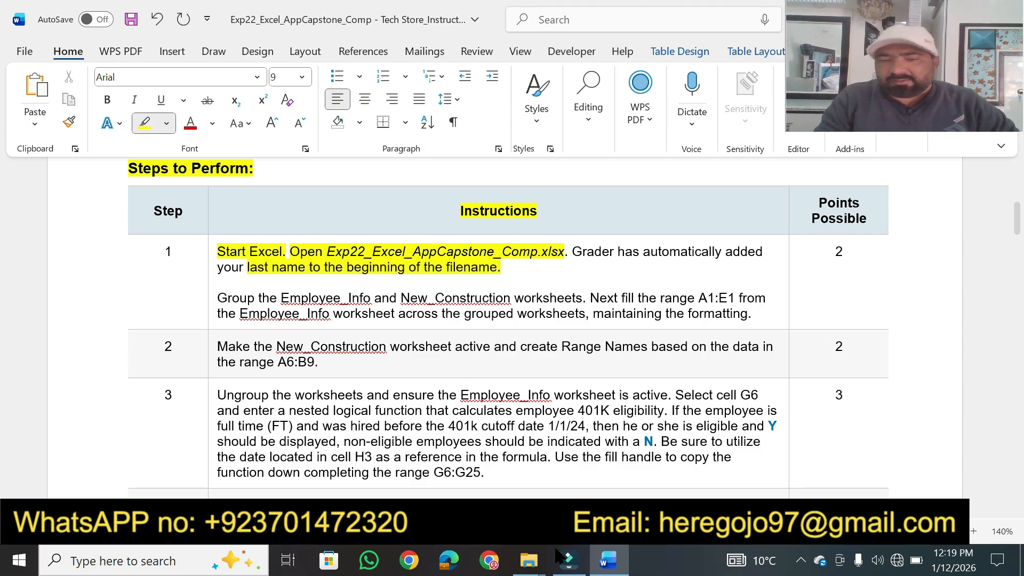
# - Switch to File Explorer and open the Exp22_Excel_AppCapstone_Comp workbook in Excel from the Tech Store project folder
pyautogui.moveTo(528, 560)
pyautogui.click(613, 469)
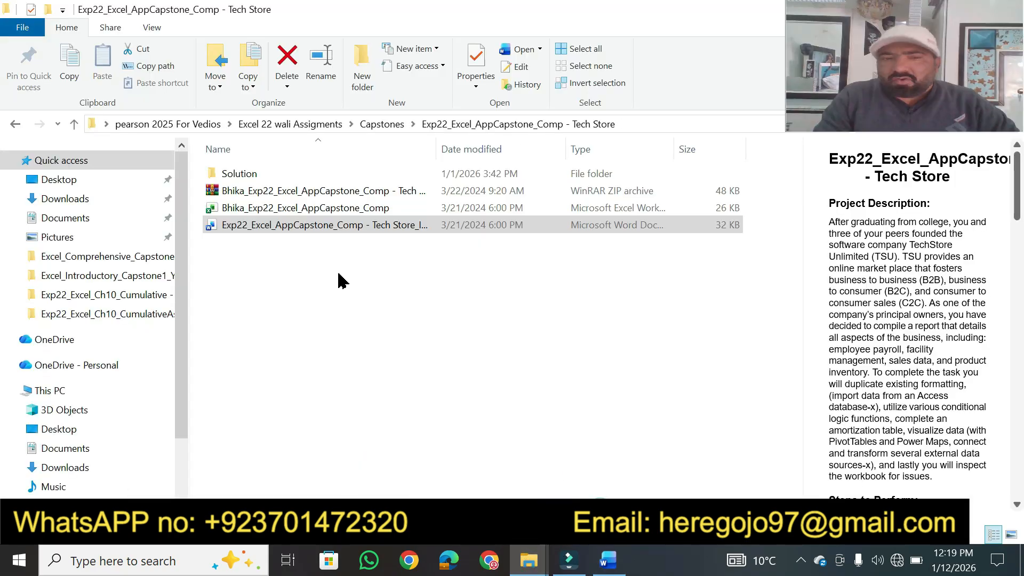
pyautogui.doubleClick(294, 207)
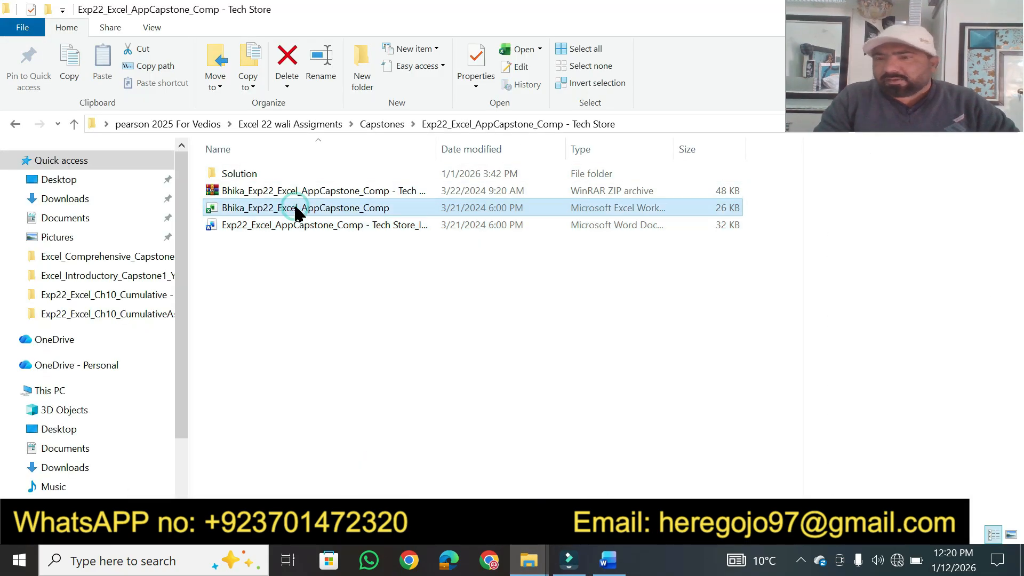
pyautogui.click(435, 214)
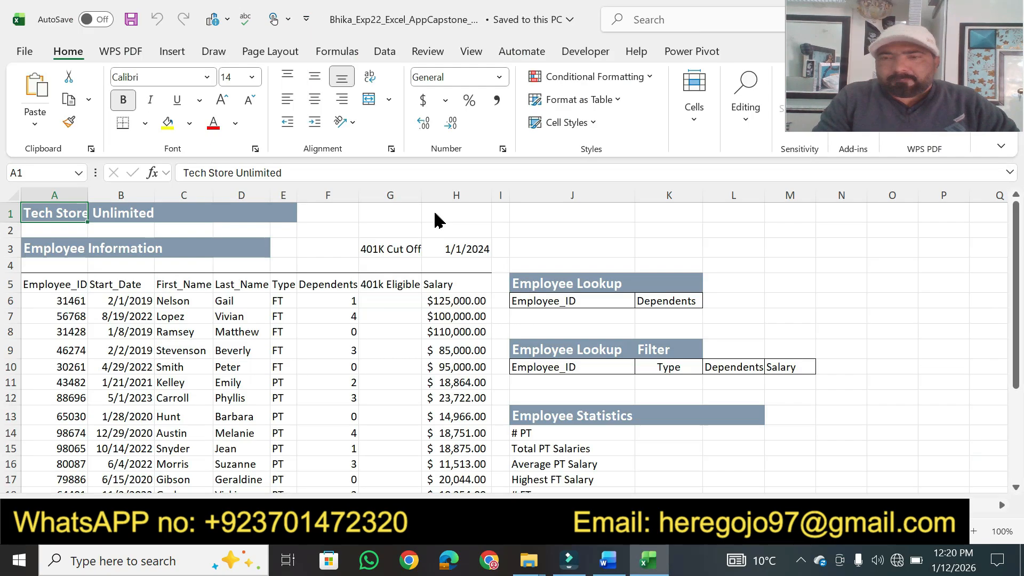
# - Switch to Word and highlight step 1's phrase on grouping the Employee_Info and New_Construction worksheets in yellow
pyautogui.click(613, 566)
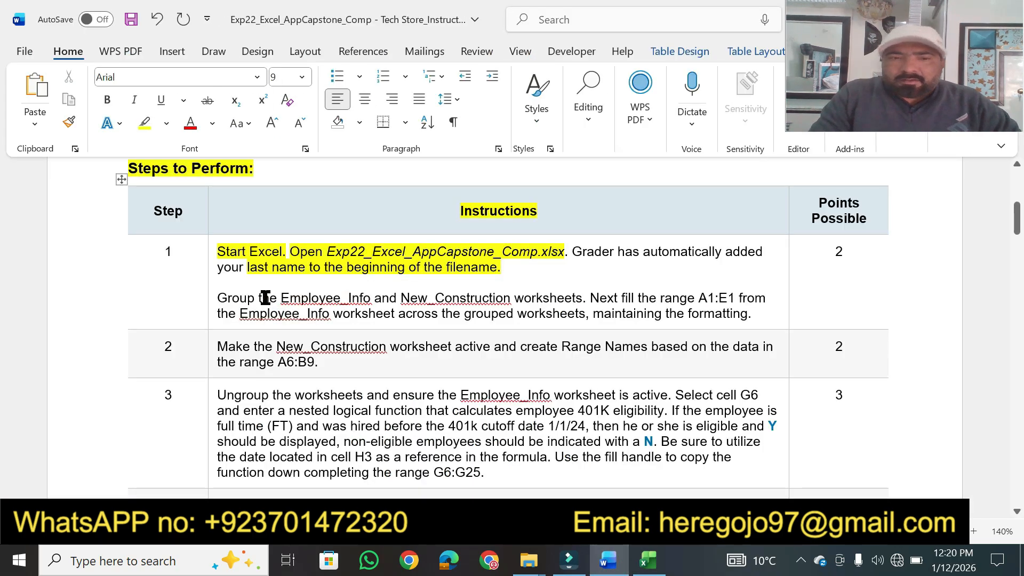
pyautogui.click(144, 124)
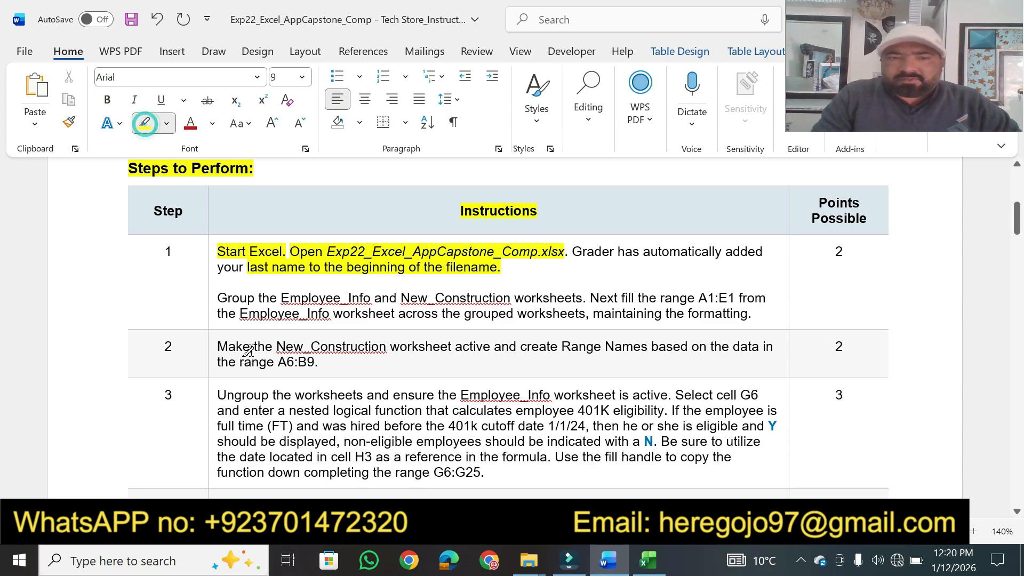
pyautogui.moveTo(227, 295); pyautogui.dragTo(582, 296)
# - Switch to Excel and group the Employee_Info and New_Construction worksheets
pyautogui.click(648, 560)
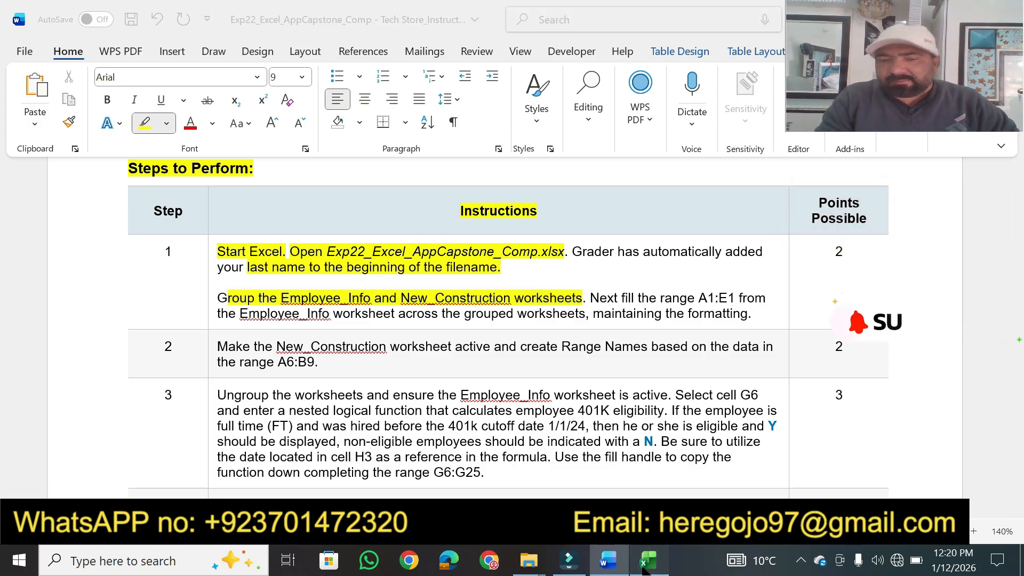
pyautogui.moveTo(608, 560)
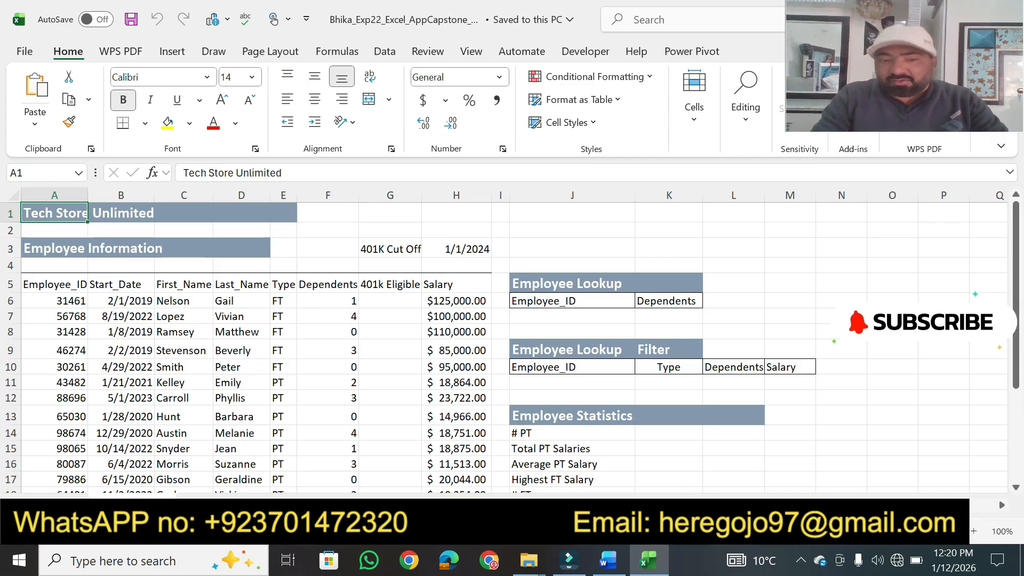
pyautogui.keyDown('ctrl'); pyautogui.click(229, 505); pyautogui.keyUp('ctrl')
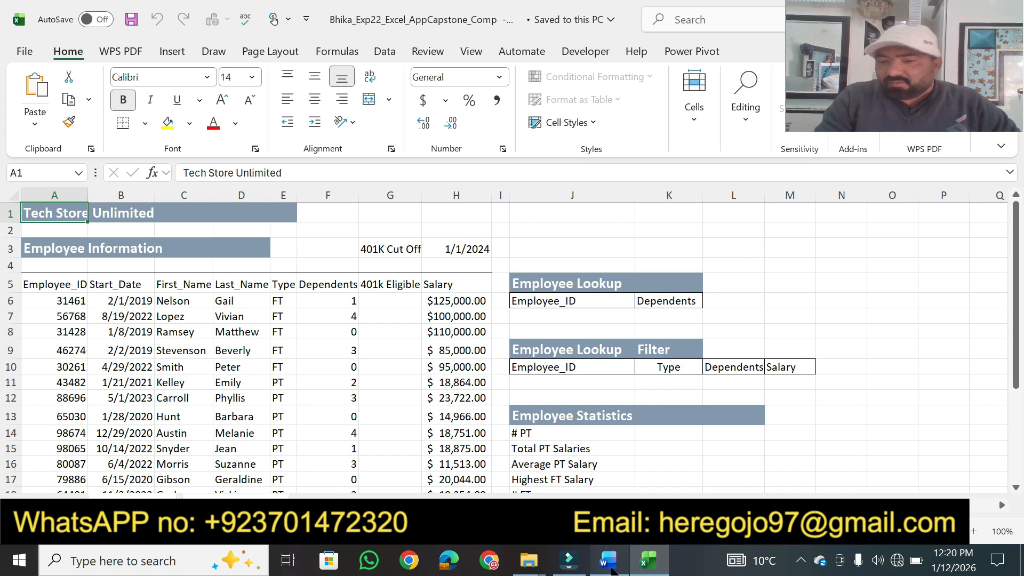
# - Switch to Word and highlight "the range A1:E1" and "Employee_Info worksheet across the grouped worksheets" in step 1 in yellow
pyautogui.click(600, 550)
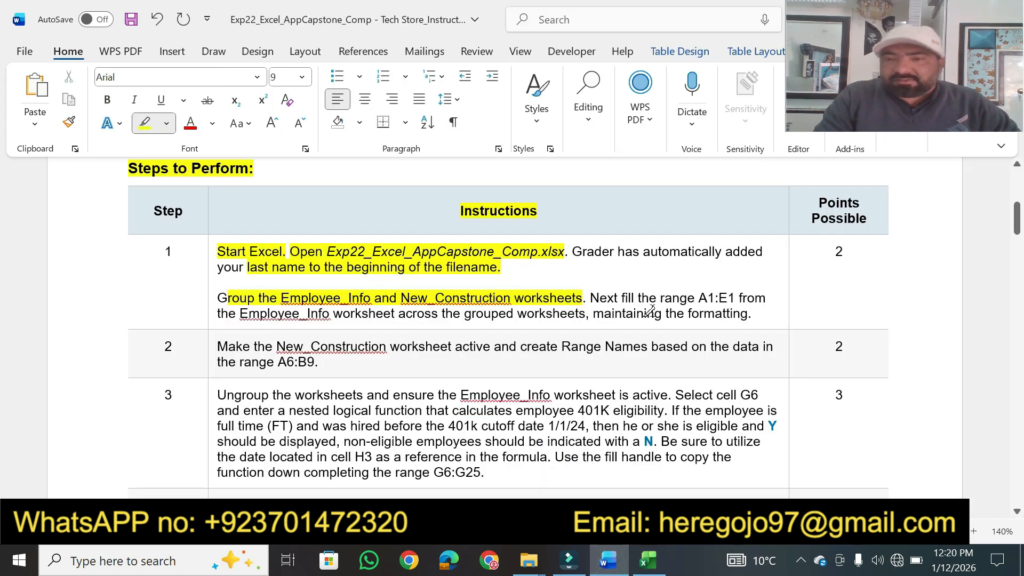
pyautogui.moveTo(655, 297); pyautogui.dragTo(734, 298)
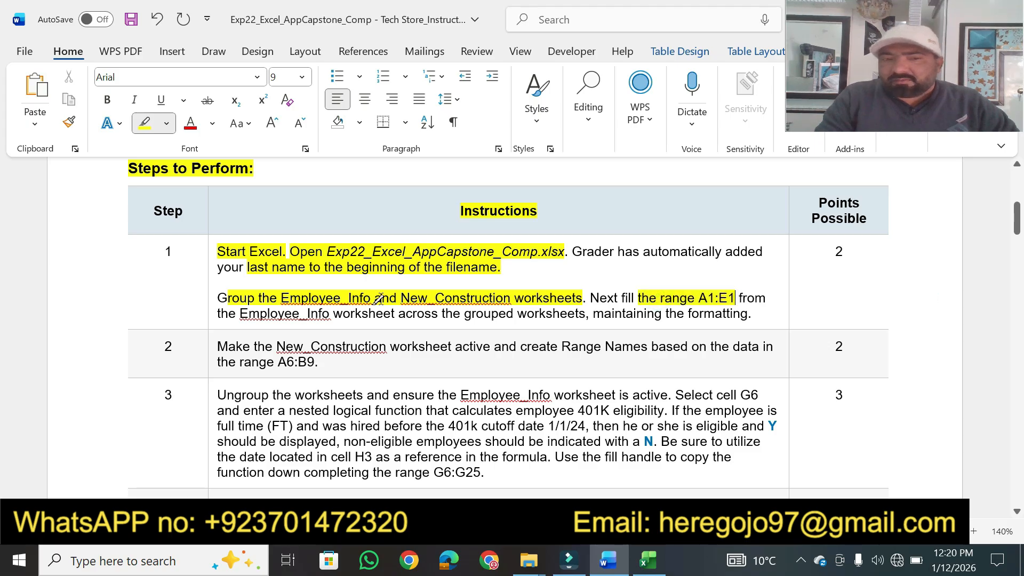
pyautogui.moveTo(236, 310)
pyautogui.mouseDown()
pyautogui.moveTo(406, 299)
pyautogui.moveTo(398, 313)
pyautogui.moveTo(566, 312)
pyautogui.mouseUp()
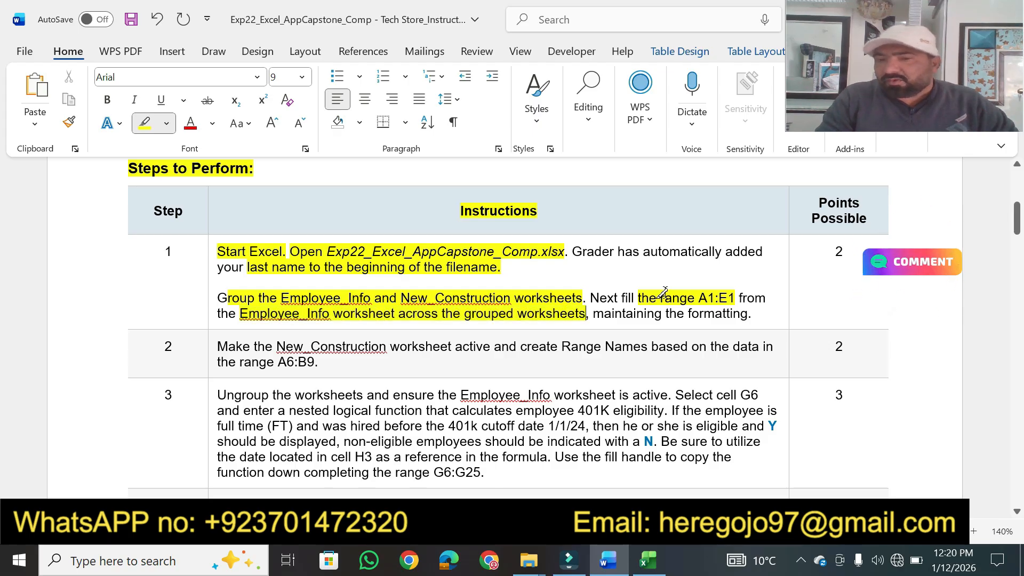
# - Switch to Excel and select the range A1:E1 on the grouped Employee_Info worksheet
pyautogui.click(648, 559)
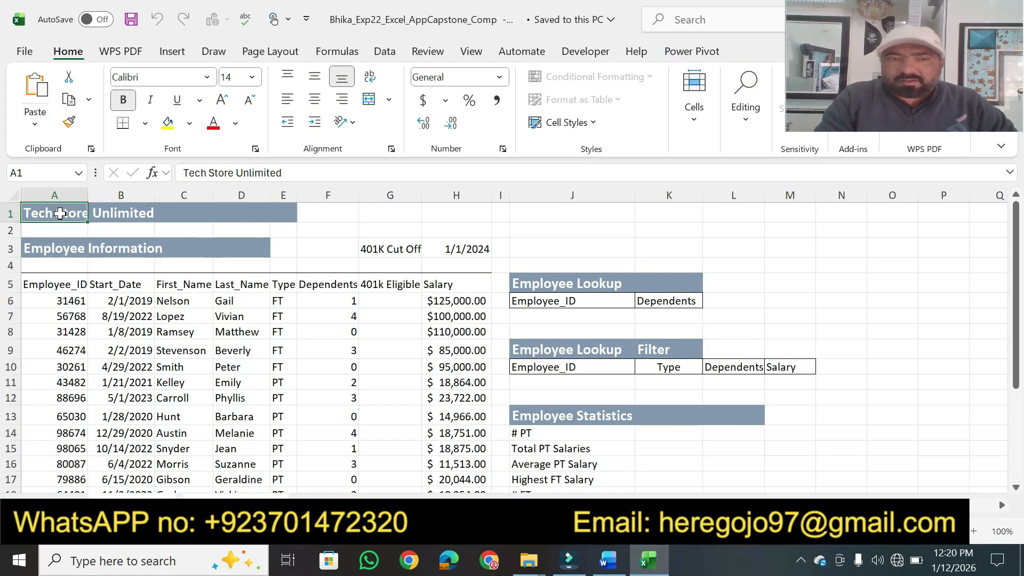
pyautogui.moveTo(49, 213); pyautogui.dragTo(284, 209)
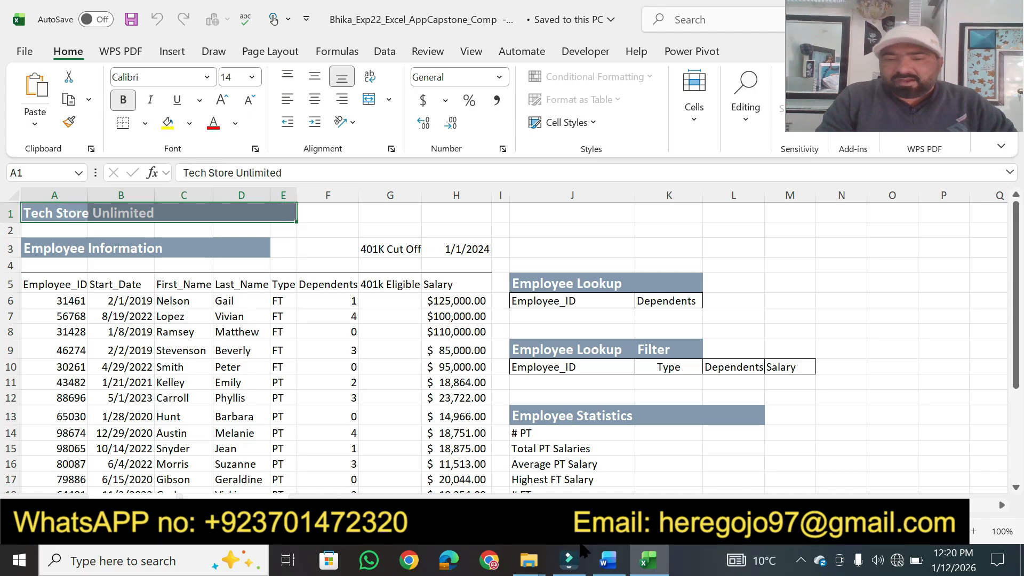
# - Switch to Word and highlight "maintaining the formatting" at the end of step 1 in yellow
pyautogui.click(613, 569)
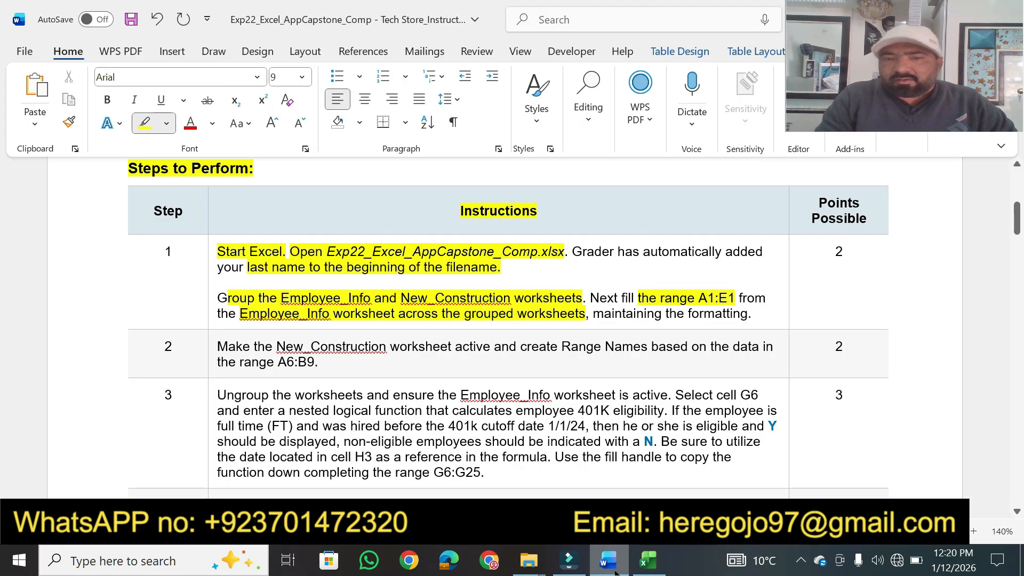
pyautogui.click(614, 570)
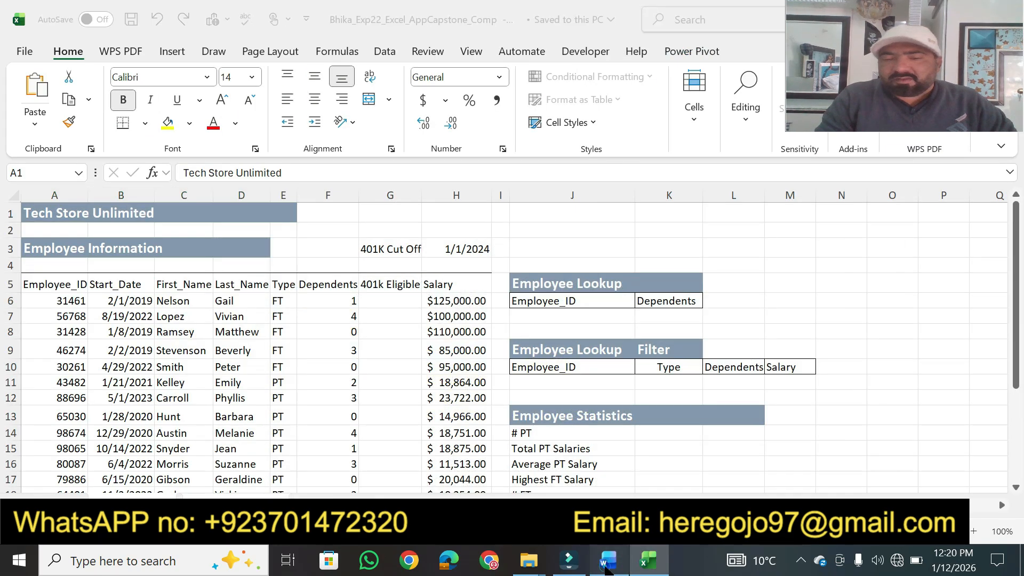
pyautogui.click(607, 569)
pyautogui.moveTo(652, 313); pyautogui.dragTo(749, 314)
# - Switch to Excel, try to fill A1:E1 across the grouped worksheets with the All option, and check the New_Construction worksheet
pyautogui.click(660, 570)
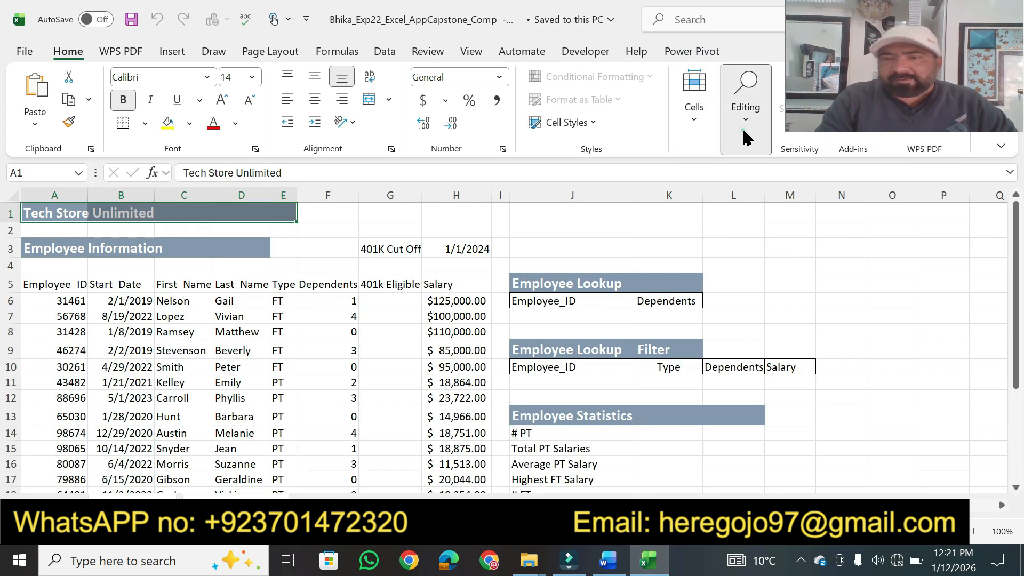
pyautogui.click(744, 138)
pyautogui.click(752, 186)
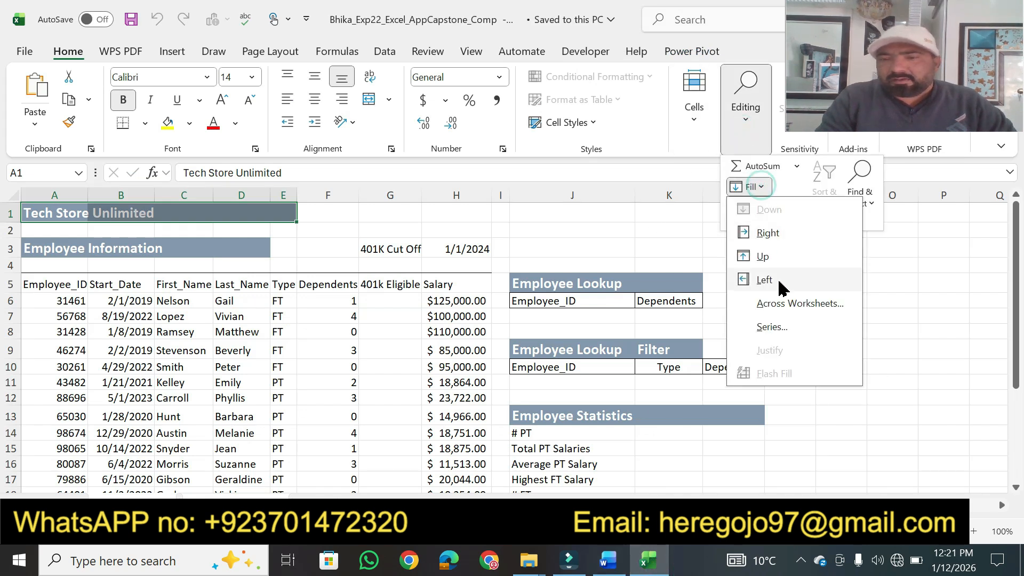
pyautogui.click(773, 303)
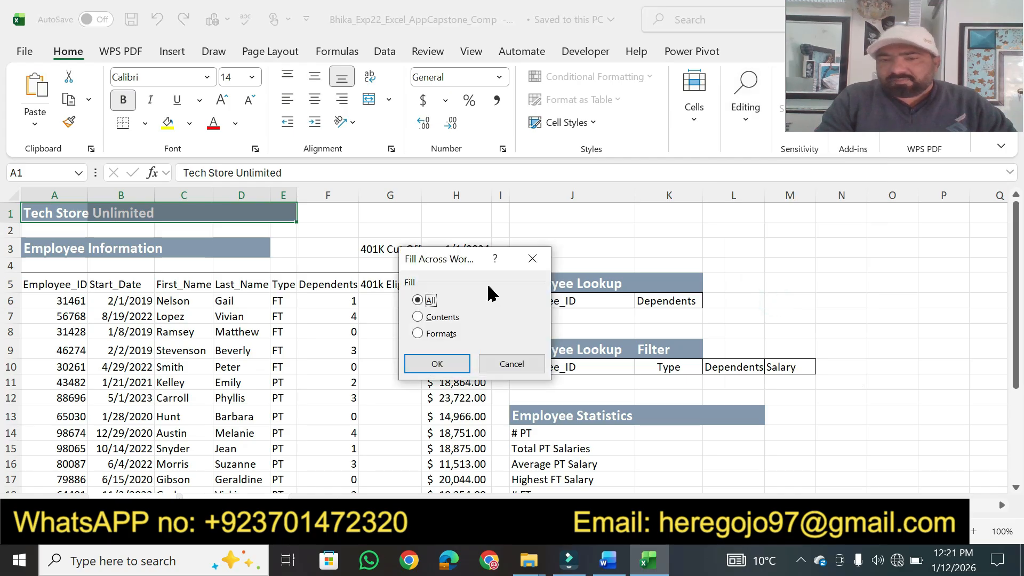
pyautogui.click(448, 365)
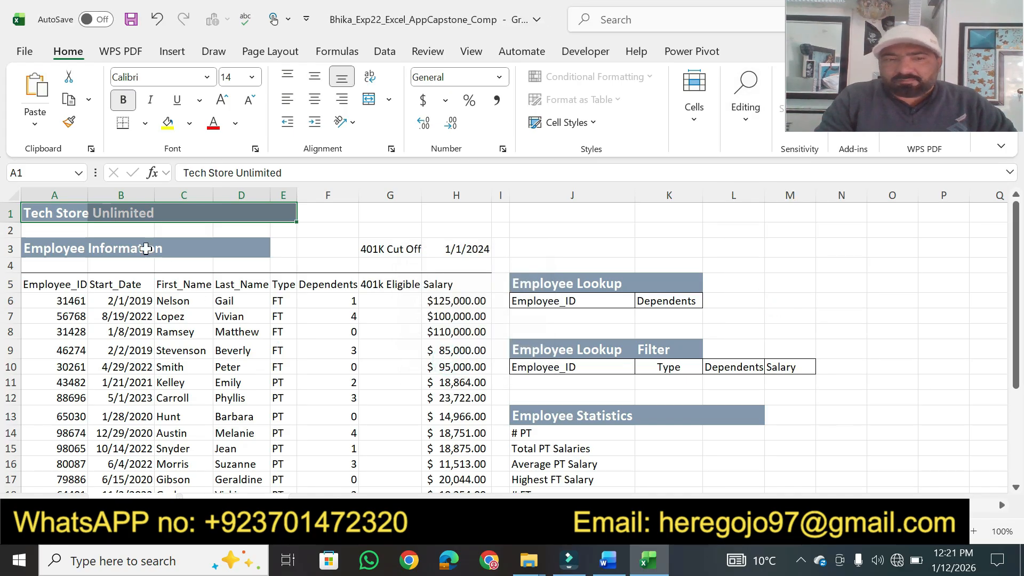
pyautogui.click(233, 504)
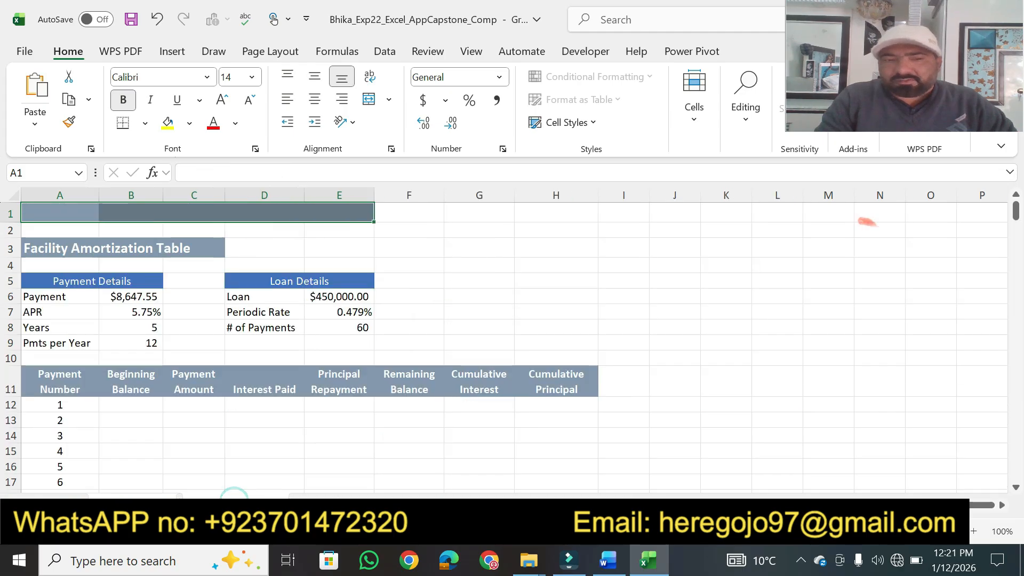
pyautogui.click(147, 502)
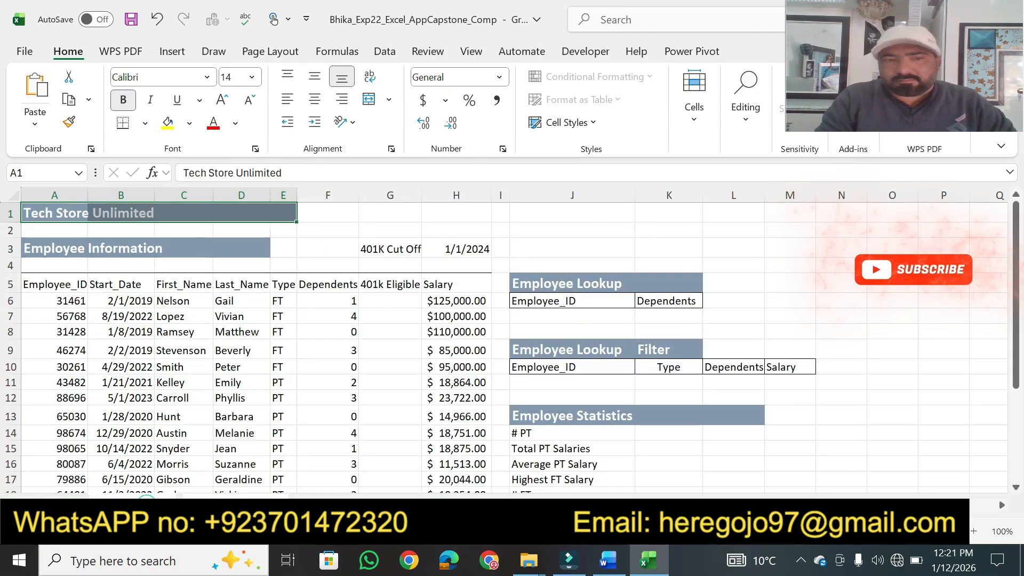
# - Fill the Employee_Info range A1:E1 across the grouped worksheets again, keeping both contents and formatting with the All option
pyautogui.click(745, 131)
pyautogui.click(764, 185)
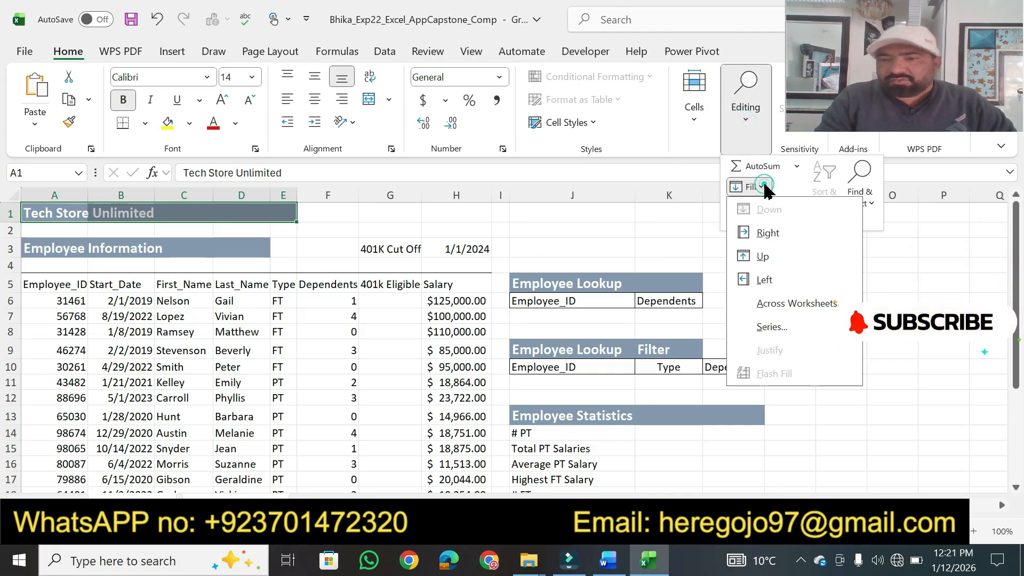
pyautogui.click(771, 304)
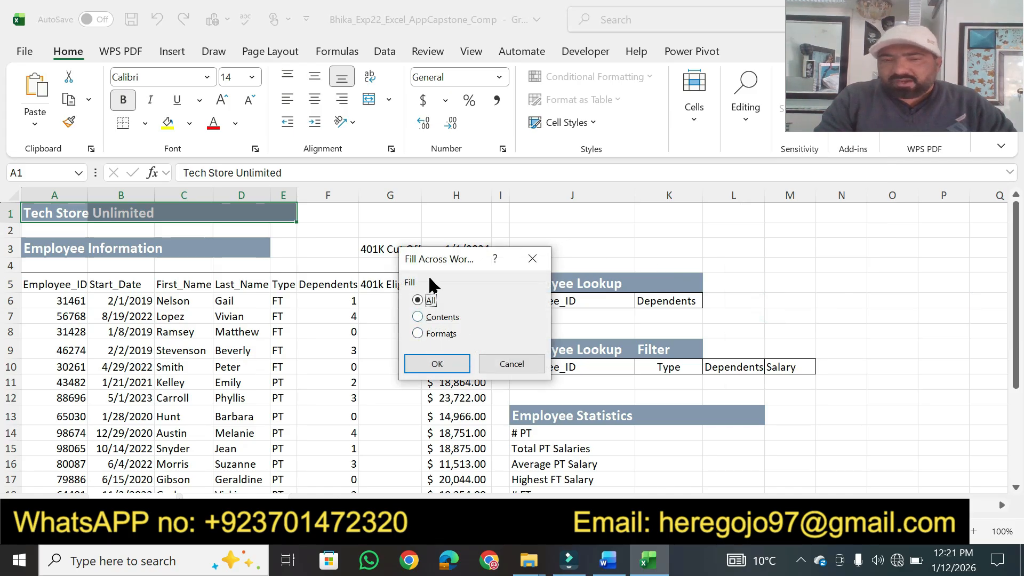
pyautogui.click(437, 364)
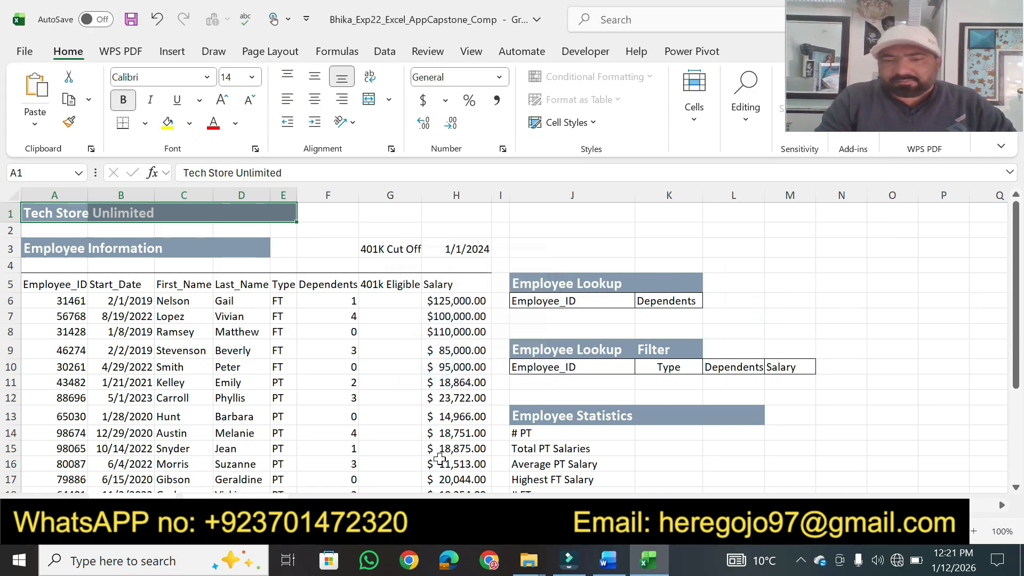
# - Switch to Word and highlight step 1's points value and step 2's phrases on New_Construction, creating Range Names and range A6:B9 in yellow
pyautogui.click(608, 563)
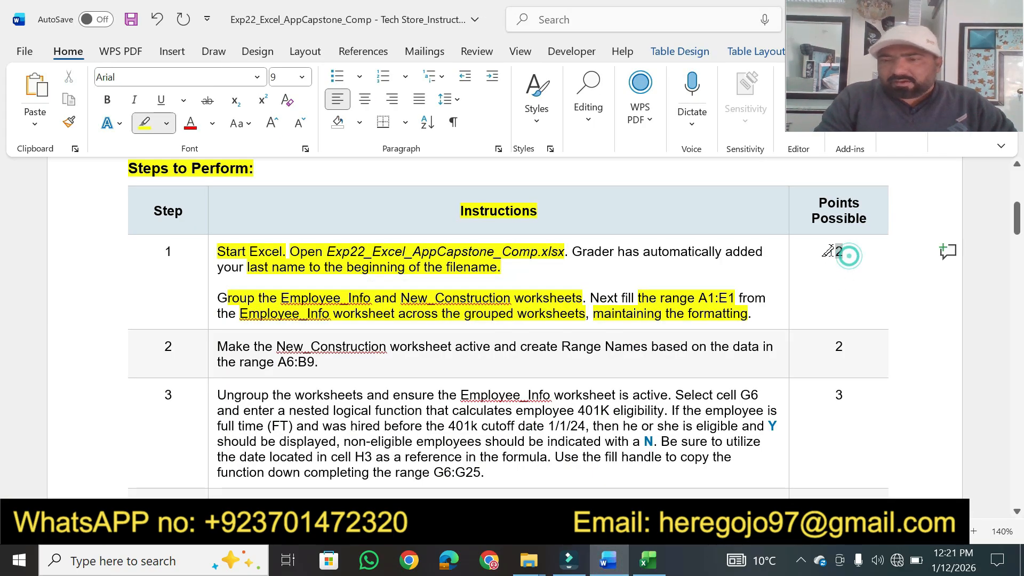
pyautogui.moveTo(834, 251); pyautogui.dragTo(848, 253)
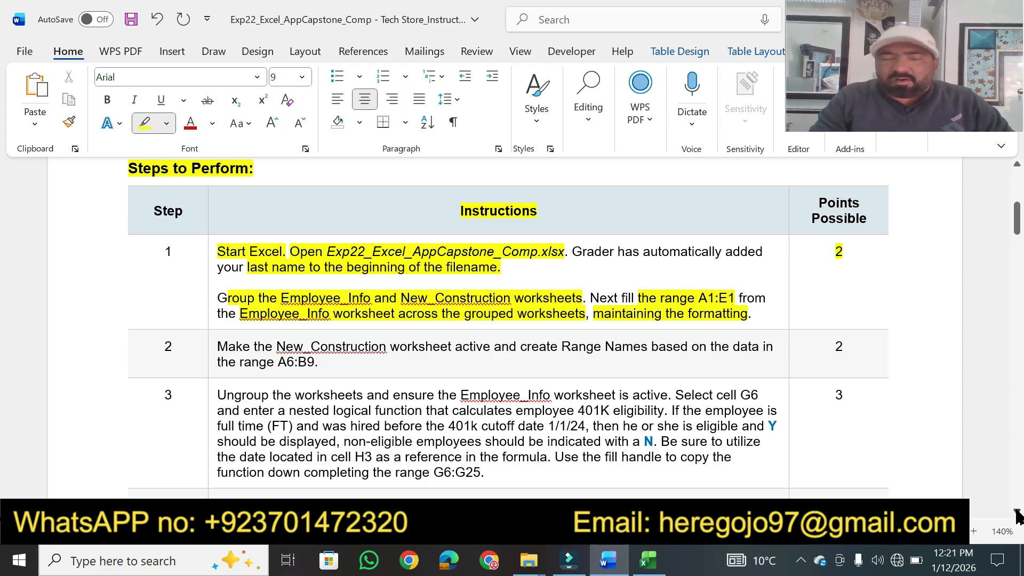
pyautogui.scroll(-6, 1017, 516)
pyautogui.scroll(-4, 1017, 516)
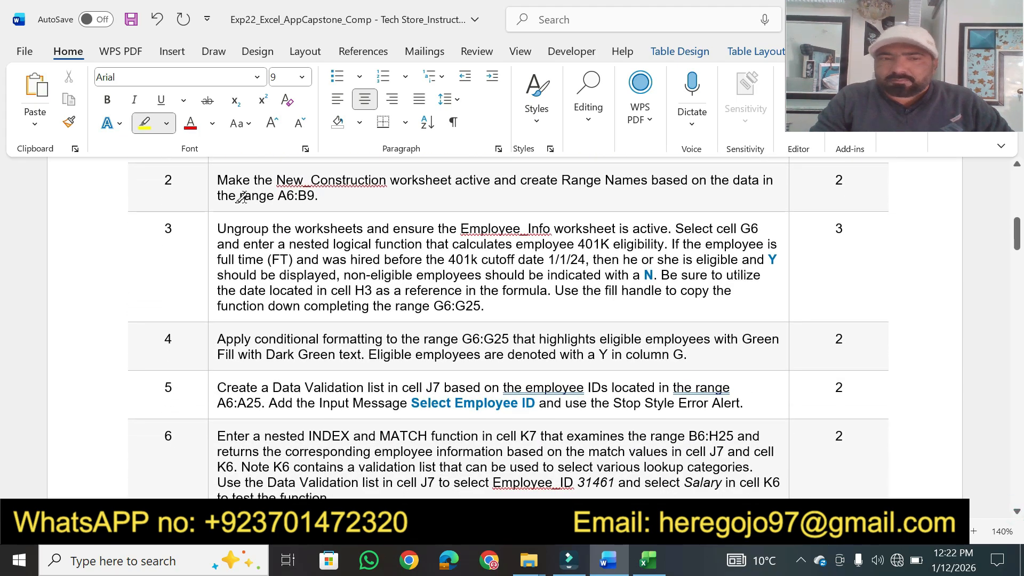
pyautogui.moveTo(218, 180); pyautogui.dragTo(760, 181)
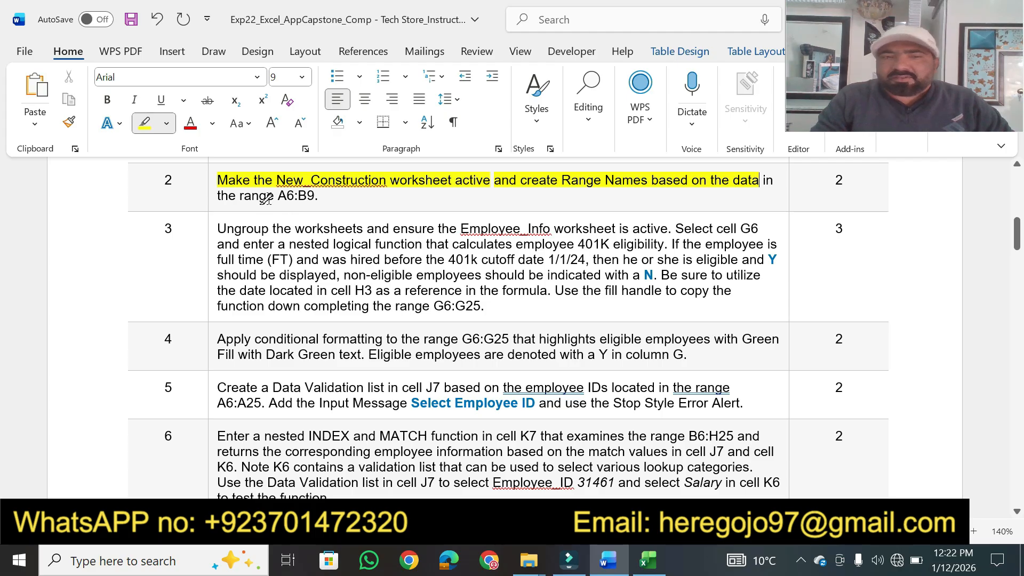
pyautogui.moveTo(239, 197); pyautogui.dragTo(316, 196)
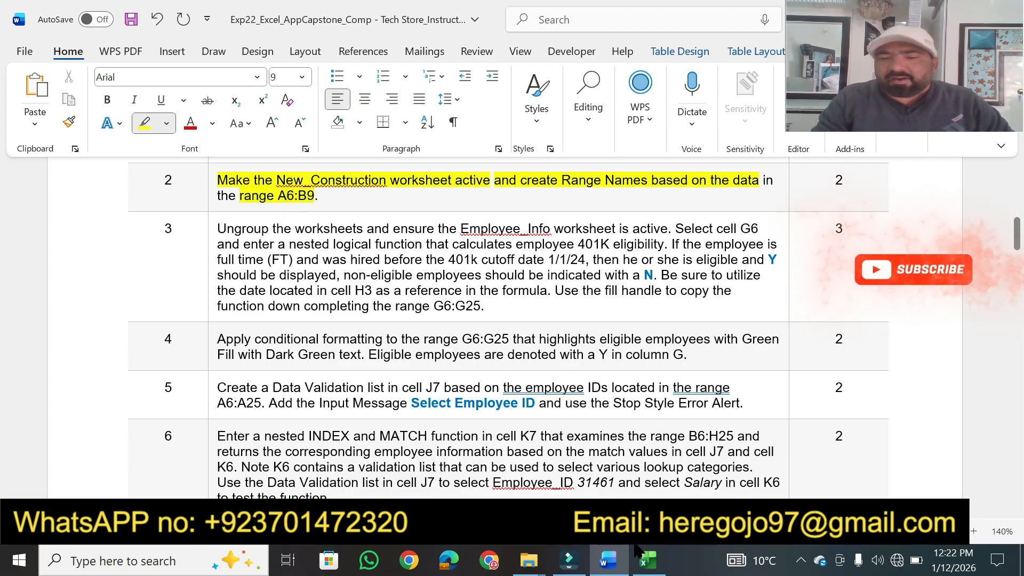
# - Switch to Excel and make the New_Construction worksheet active, rechecking step 2's instruction in Word
pyautogui.click(647, 559)
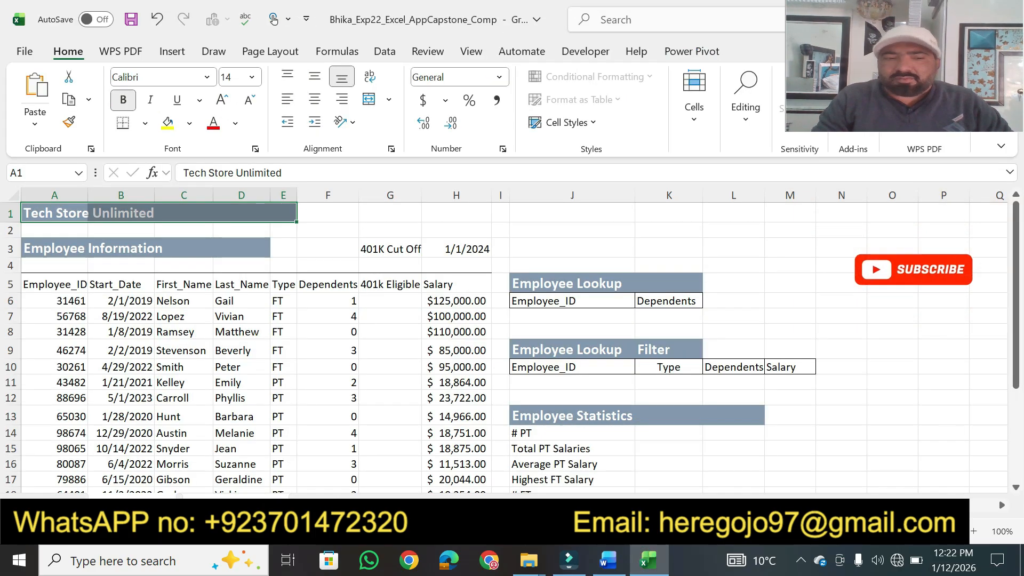
pyautogui.click(607, 561)
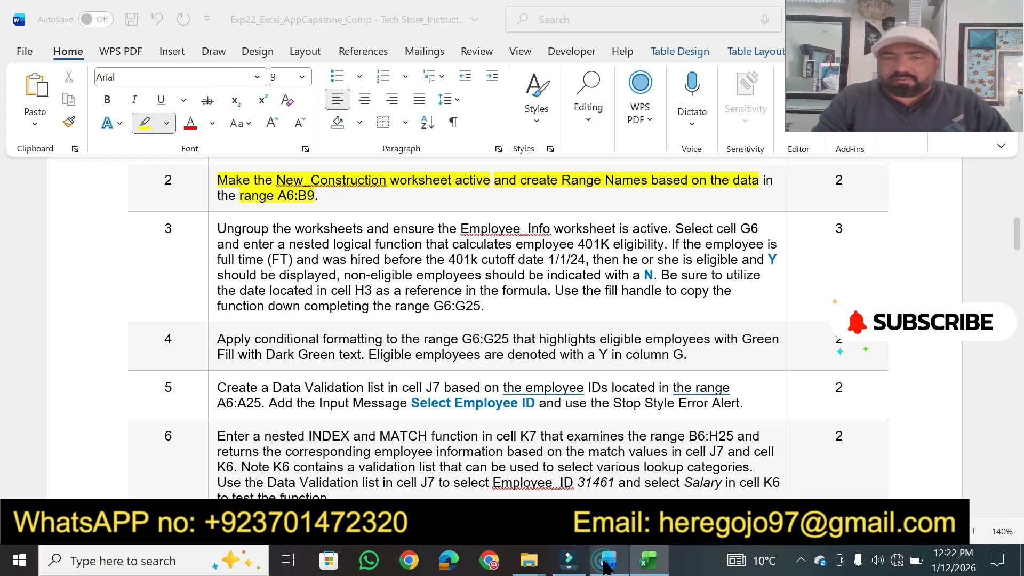
pyautogui.click(648, 560)
pyautogui.click(219, 496)
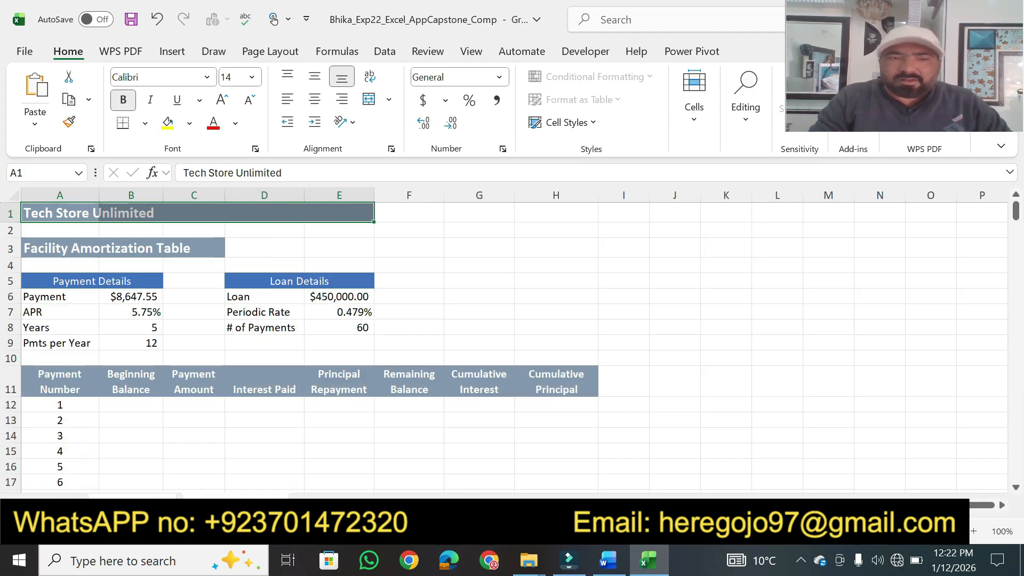
pyautogui.click(608, 560)
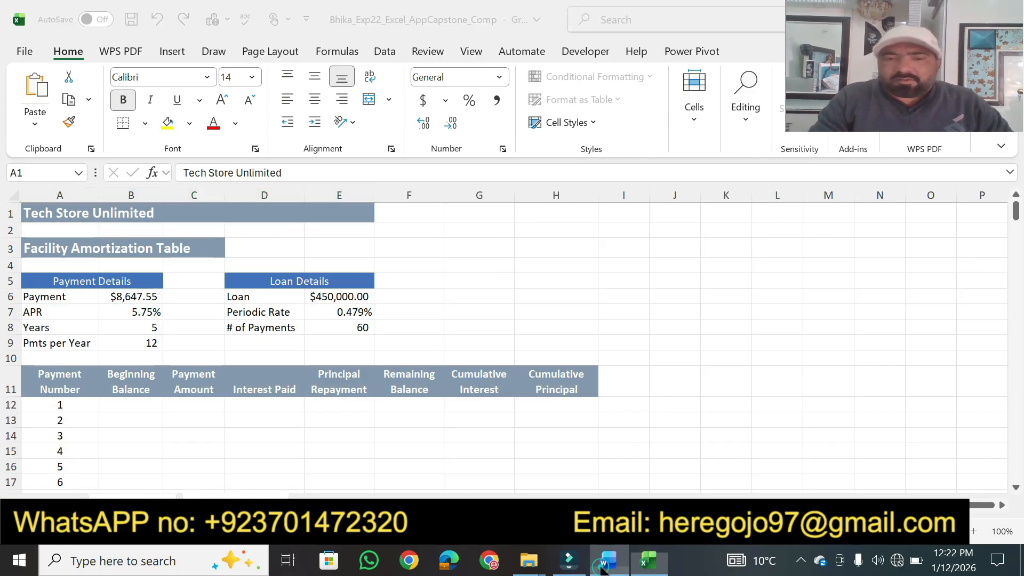
pyautogui.hotkey('alt', 'Tab')
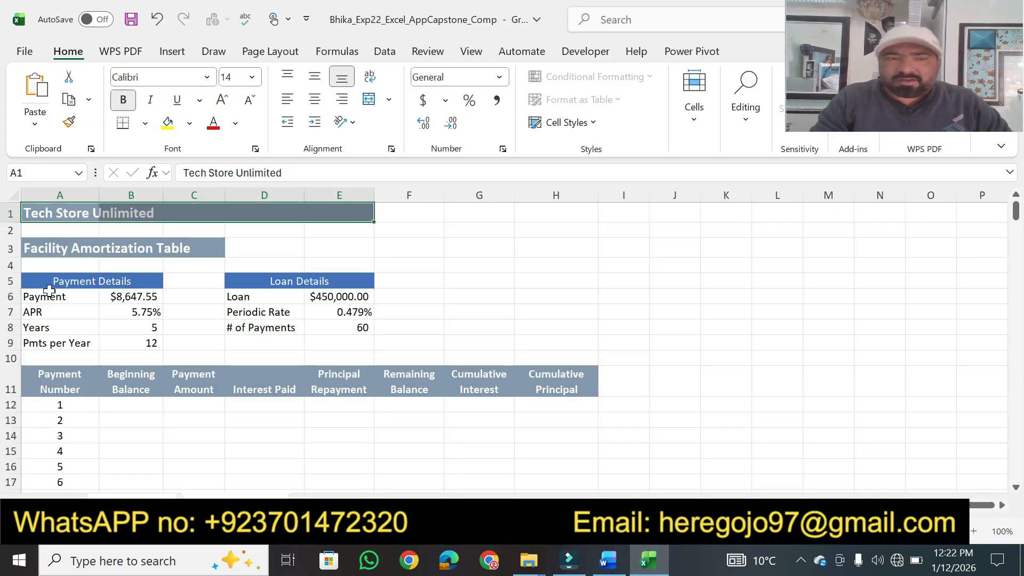
# - Create range names for A6:B9 from the labels in the left column, and check the name assigned to cell B9
pyautogui.click(45, 296)
pyautogui.moveTo(98, 300); pyautogui.dragTo(133, 341)
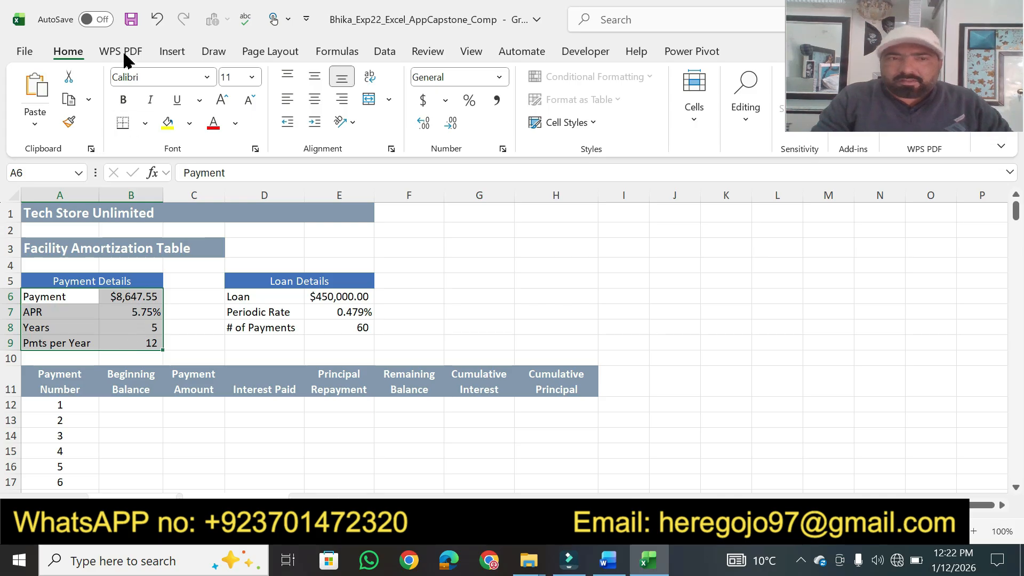
pyautogui.click(335, 53)
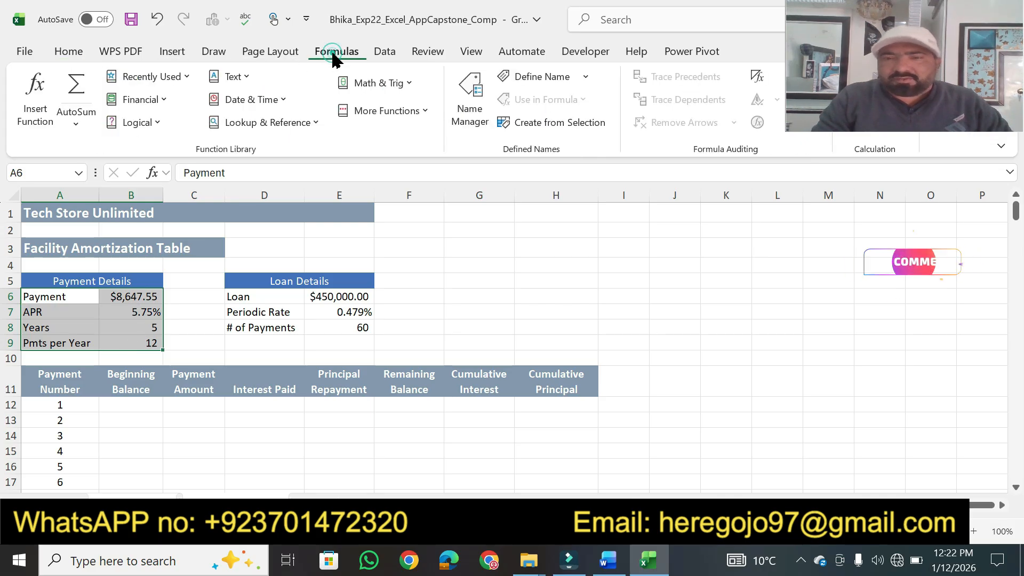
pyautogui.click(575, 129)
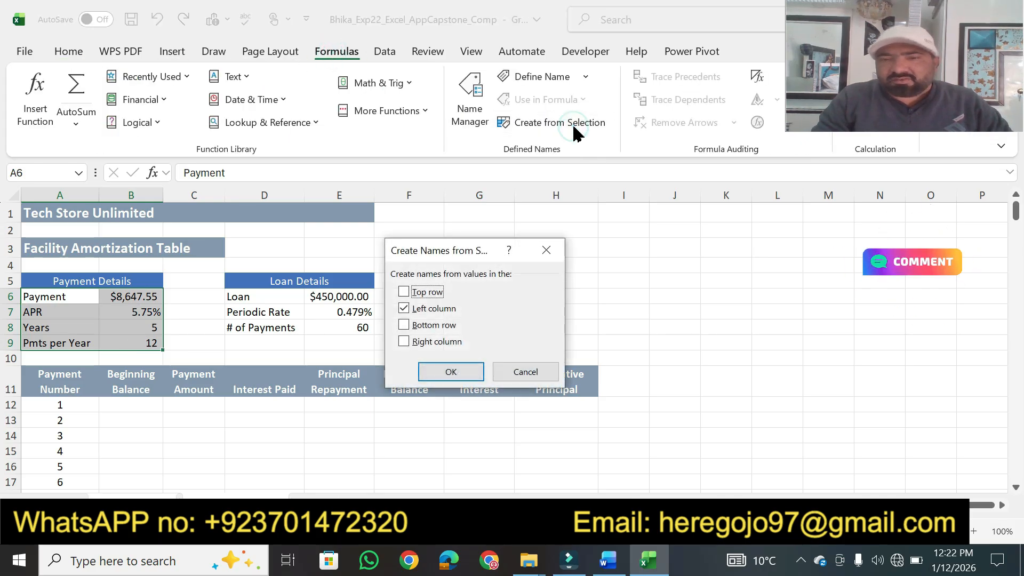
pyautogui.click(449, 372)
pyautogui.click(534, 308)
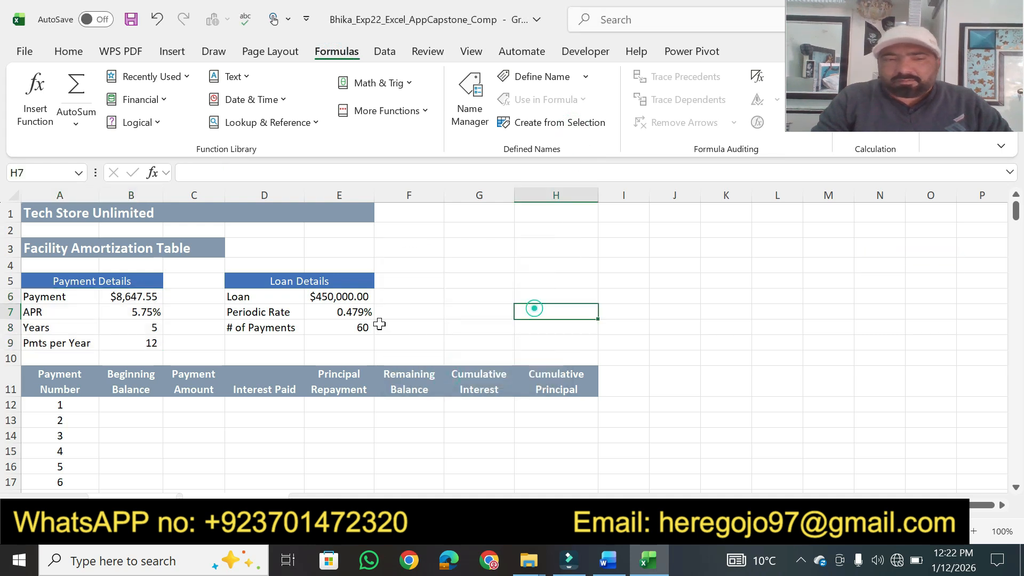
pyautogui.click(127, 347)
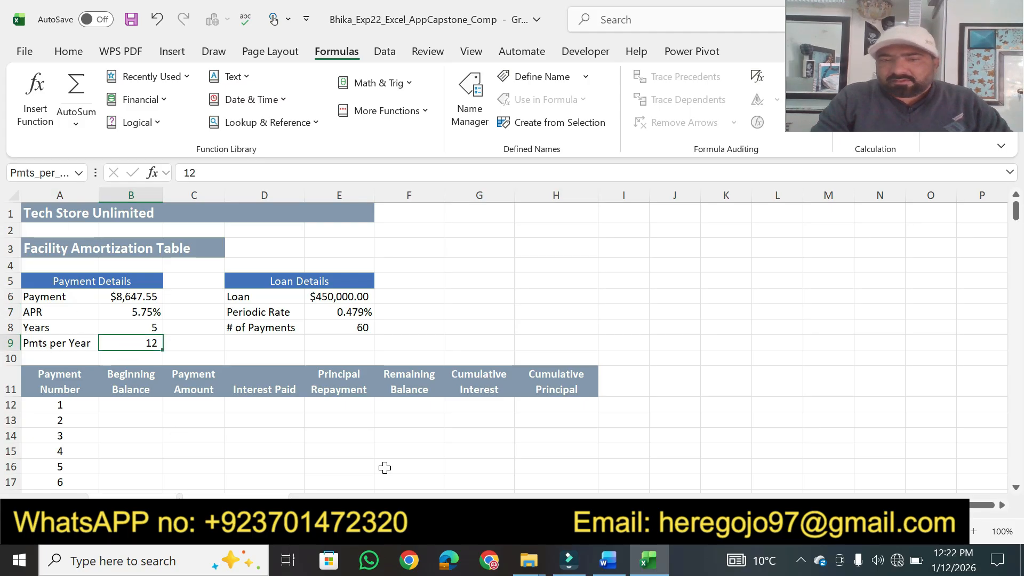
# - Switch to Word and highlight step 2's points value and step 3's "Ungroup the worksheets and ensure the Employee_Info worksheet is active" in yellow
pyautogui.click(609, 563)
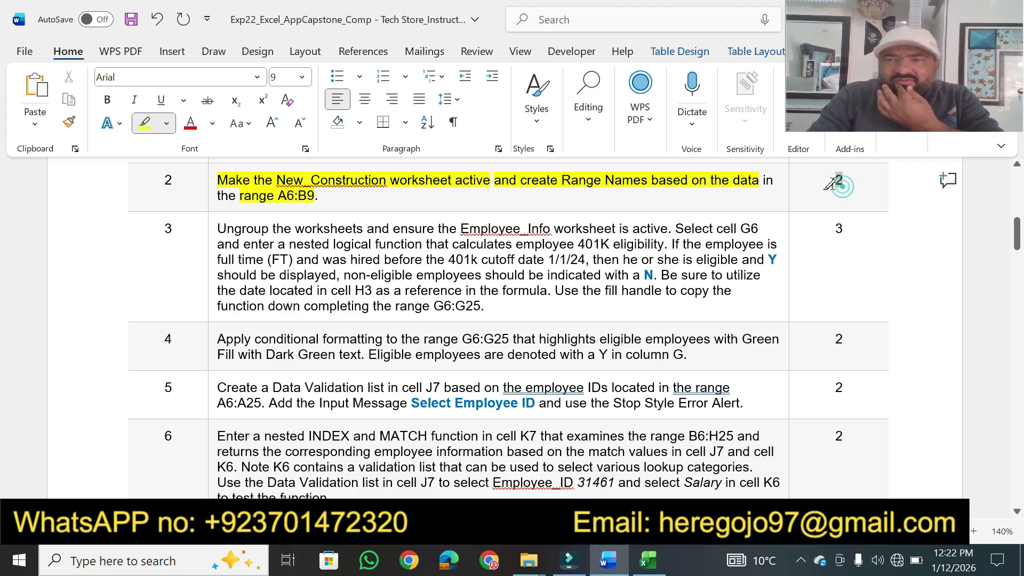
pyautogui.moveTo(832, 181); pyautogui.dragTo(847, 181)
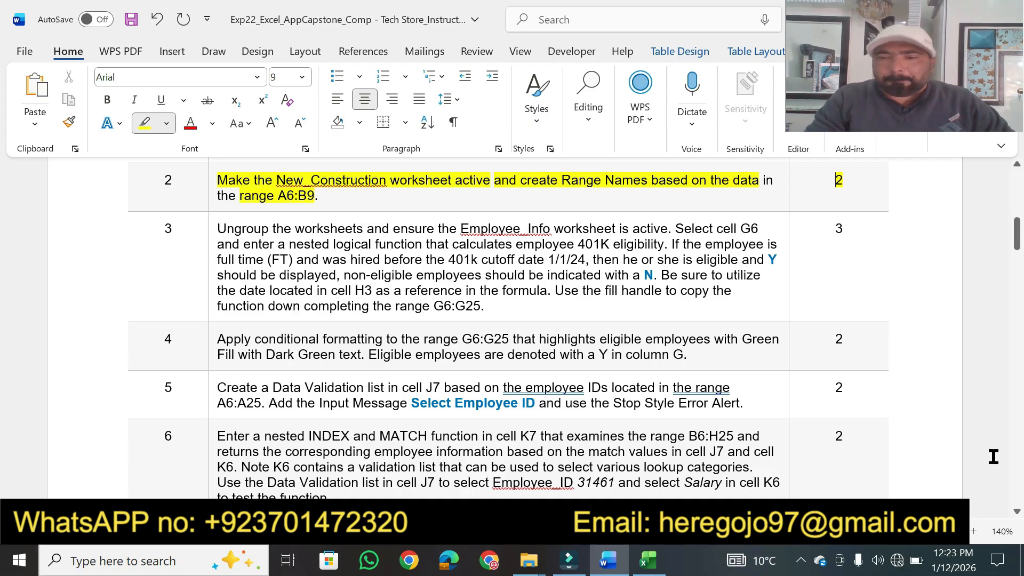
pyautogui.scroll(-2, 1016, 516)
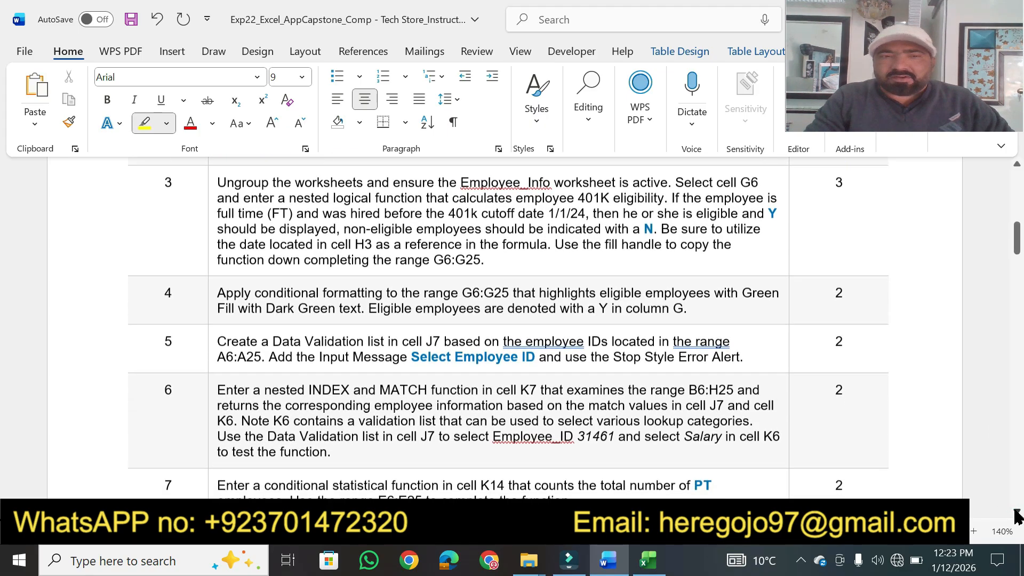
pyautogui.scroll(-1, 1015, 515)
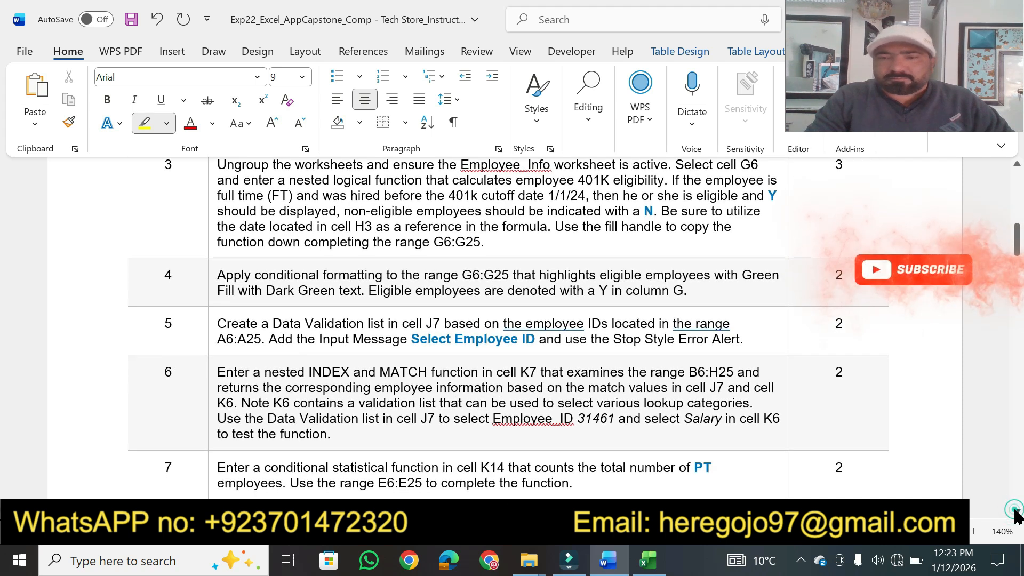
pyautogui.click(1017, 164)
pyautogui.moveTo(217, 176)
pyautogui.mouseDown()
pyautogui.moveTo(355, 162)
pyautogui.moveTo(668, 171)
pyautogui.mouseUp()
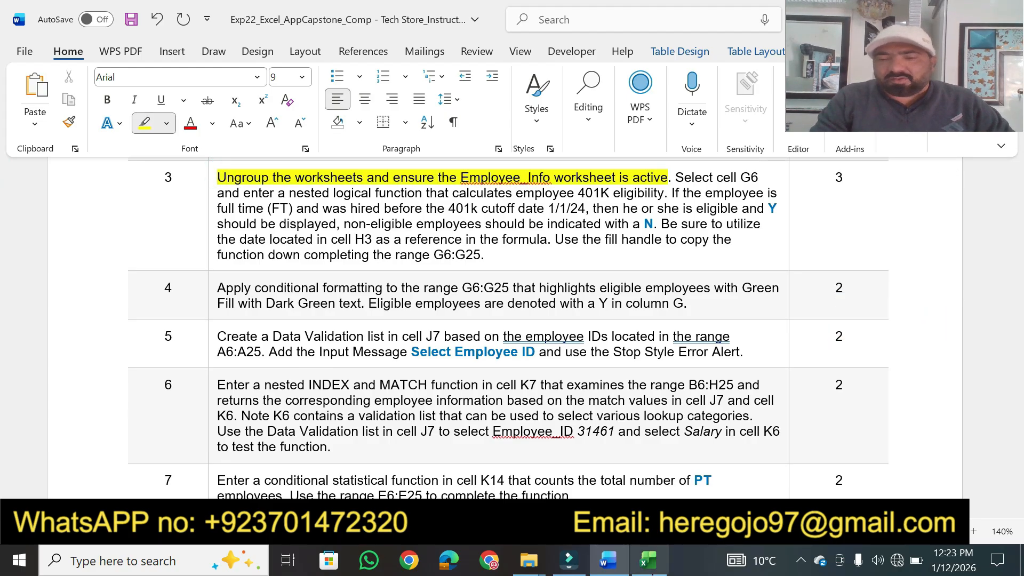
# - Switch to Excel, make the Employee_Info worksheet active and ungroup the worksheets
pyautogui.click(644, 570)
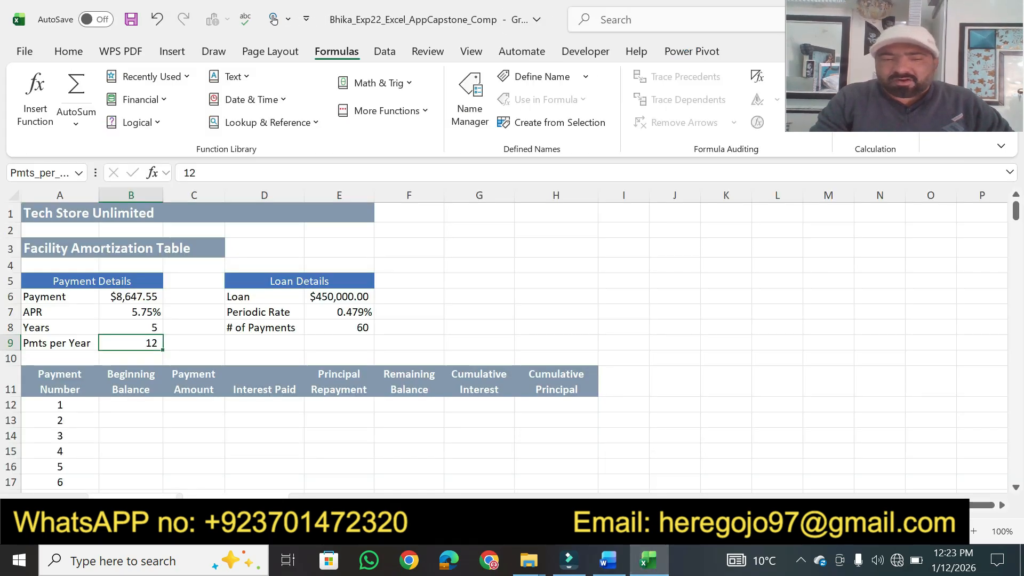
pyautogui.click(142, 496)
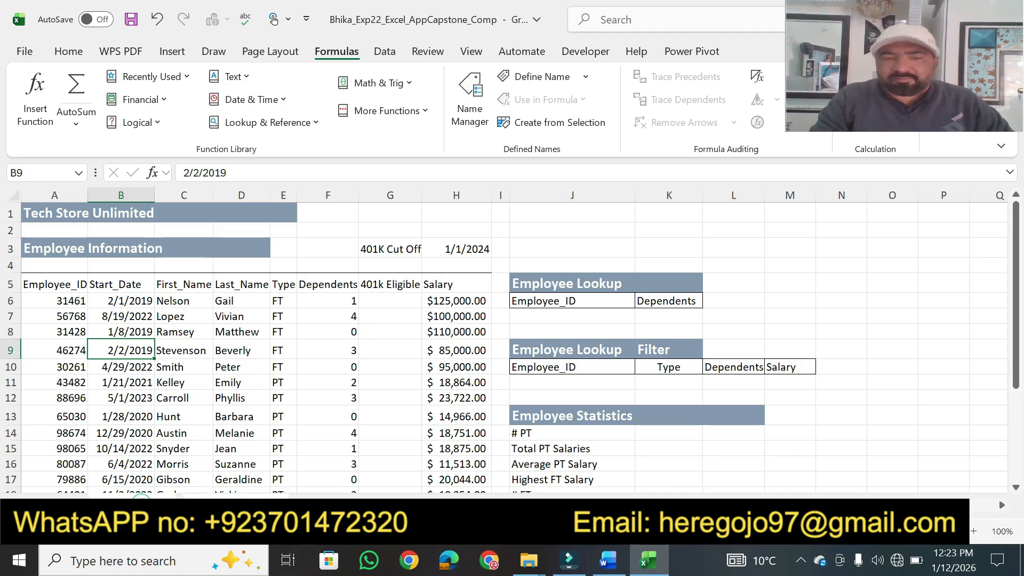
pyautogui.rightClick(141, 496)
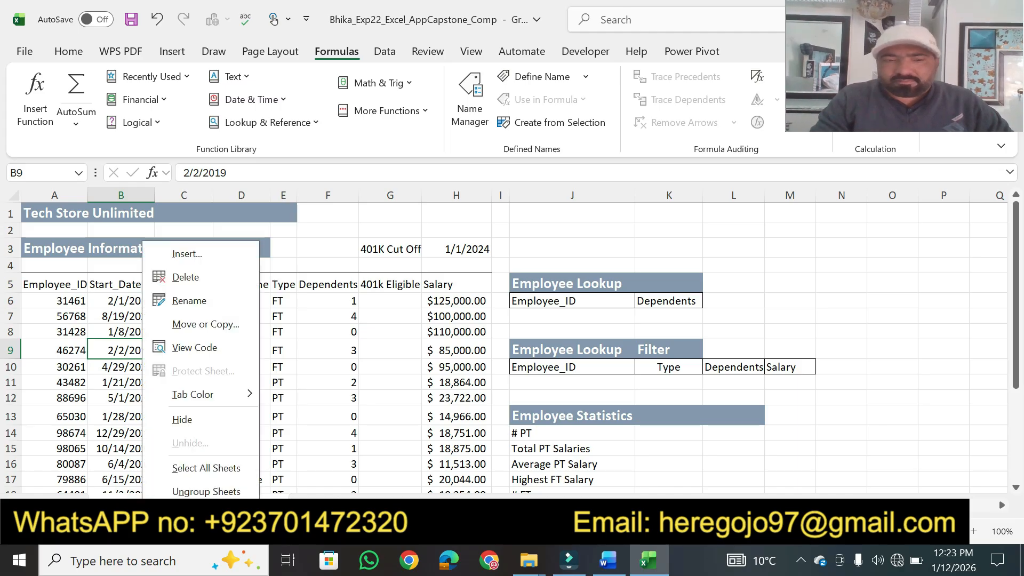
pyautogui.click(186, 491)
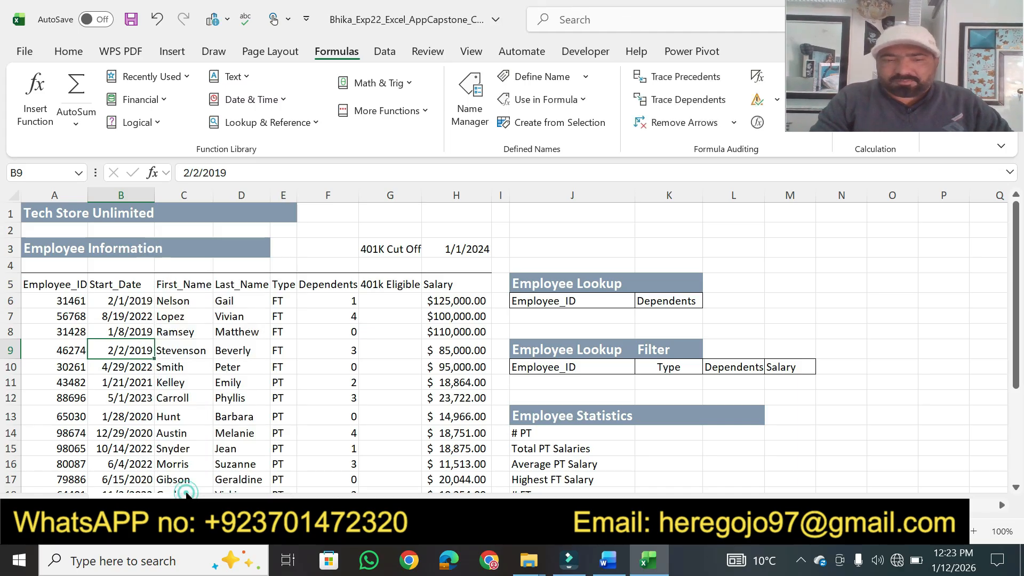
# - Highlight "enter a nested logical function that calculates employee 401K eligibility" in Word's step 3, and select cell G6 on Employee_Info in Excel
pyautogui.click(609, 563)
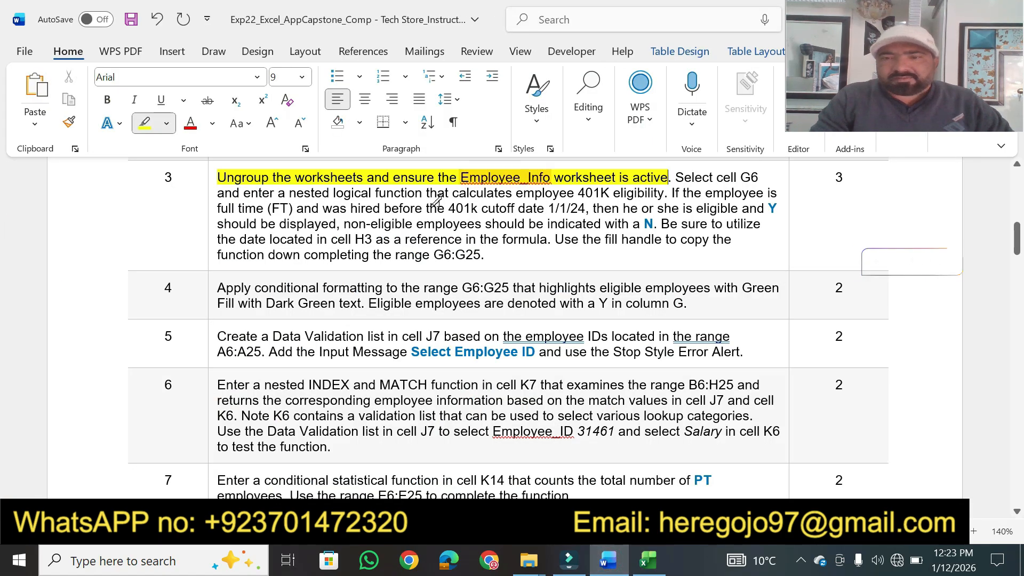
pyautogui.moveTo(242, 193)
pyautogui.mouseDown()
pyautogui.moveTo(374, 188)
pyautogui.moveTo(392, 177)
pyautogui.moveTo(421, 194)
pyautogui.moveTo(621, 192)
pyautogui.mouseUp()
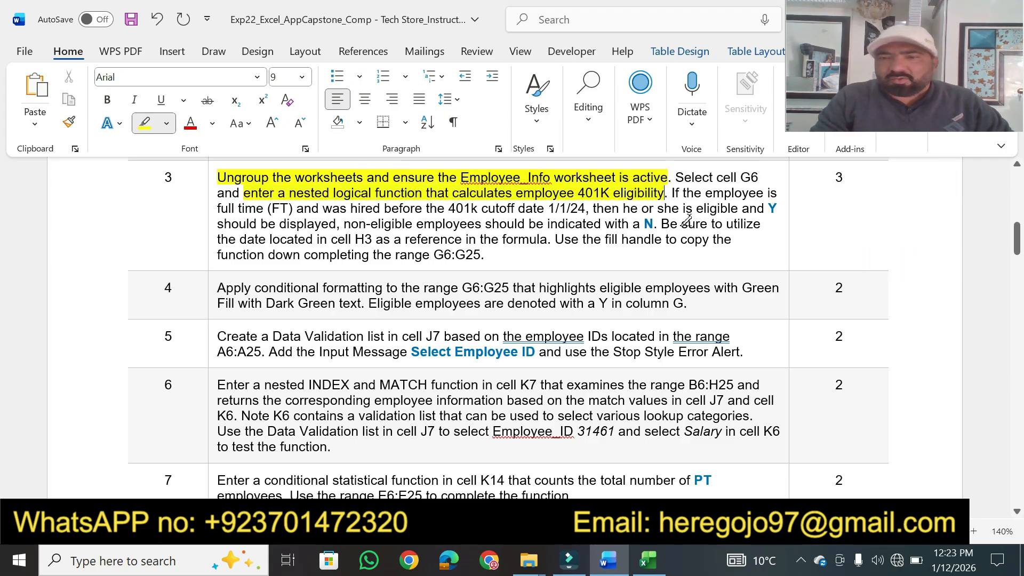
pyautogui.click(648, 559)
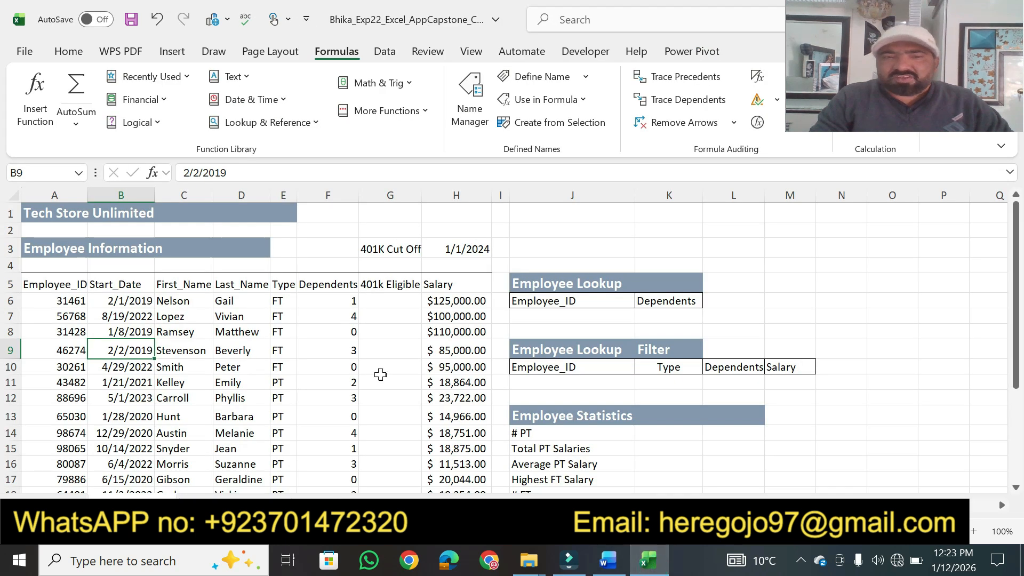
pyautogui.click(378, 299)
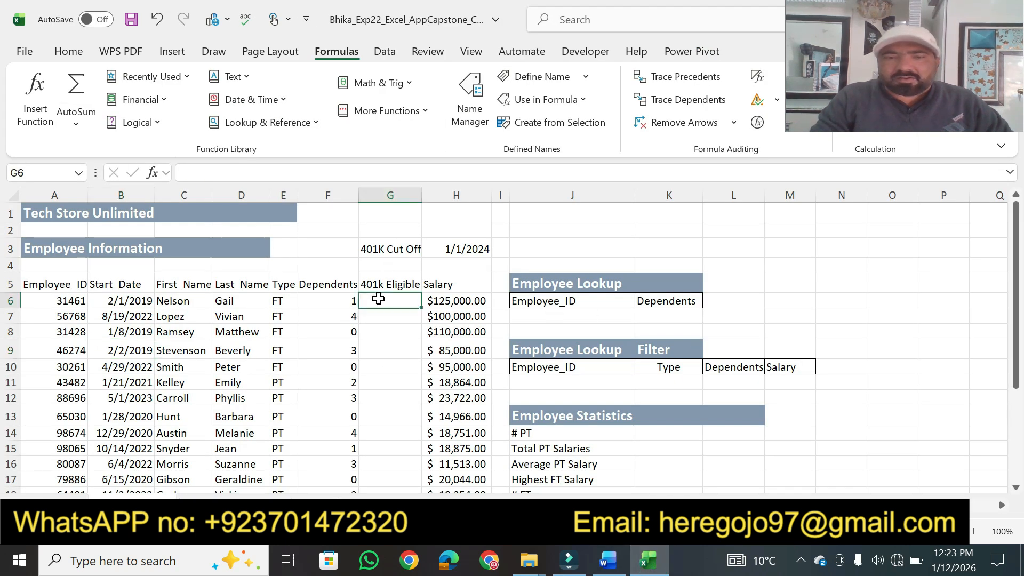
# - Switch to Word and highlight step 3's phrases on full time (FT), the 401k cutoff date 1/1/24, eligible, displayed and indicating N in yellow
pyautogui.click(608, 561)
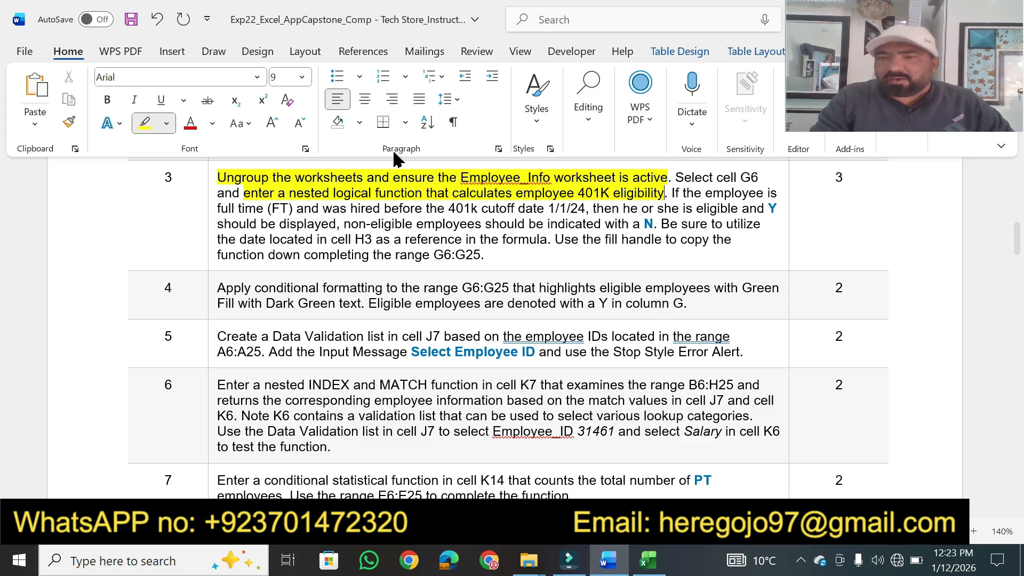
pyautogui.moveTo(219, 207)
pyautogui.mouseDown()
pyautogui.moveTo(391, 196)
pyautogui.moveTo(544, 207)
pyautogui.mouseUp()
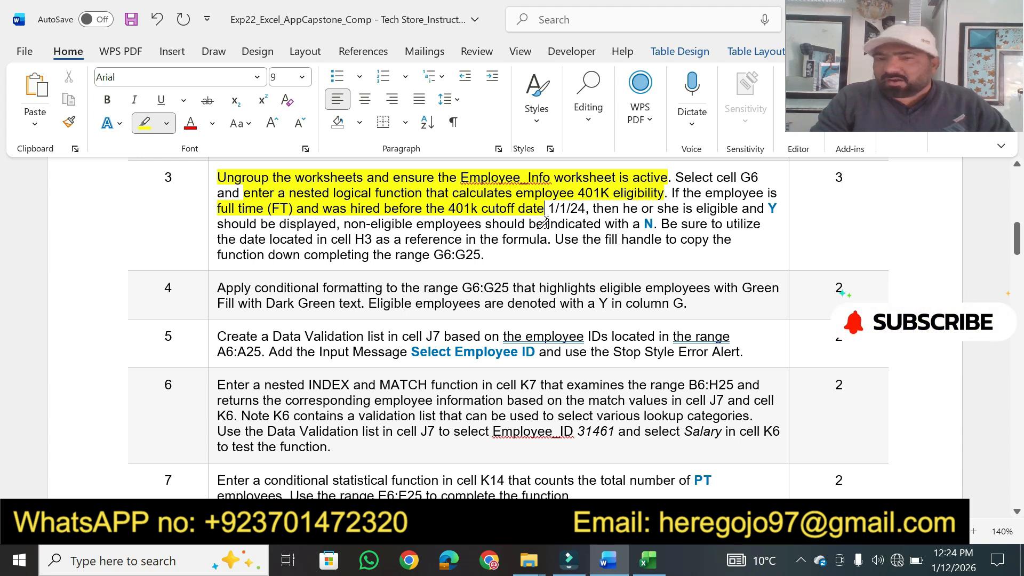
pyautogui.moveTo(547, 208); pyautogui.dragTo(587, 206)
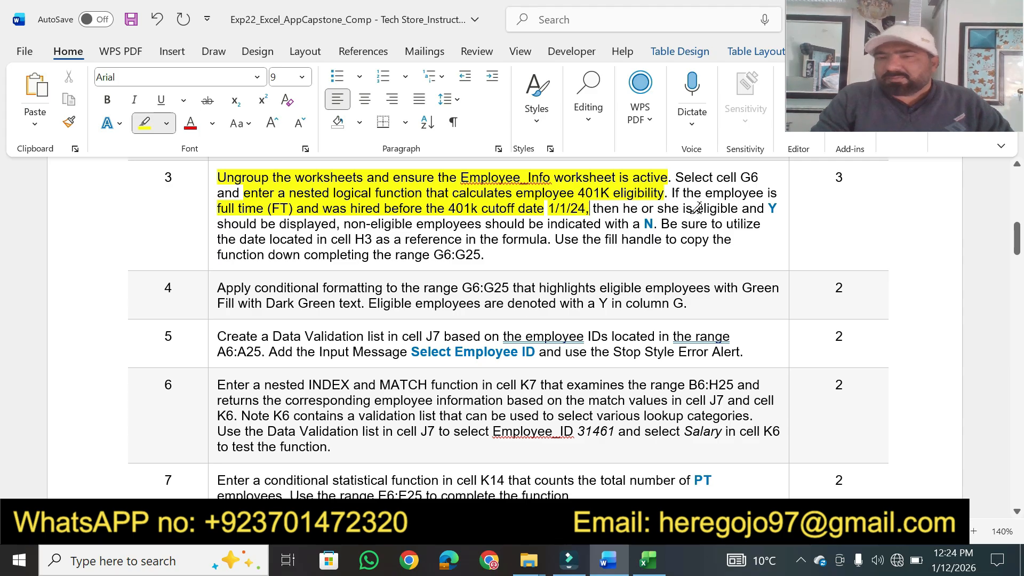
pyautogui.moveTo(696, 208); pyautogui.dragTo(768, 208)
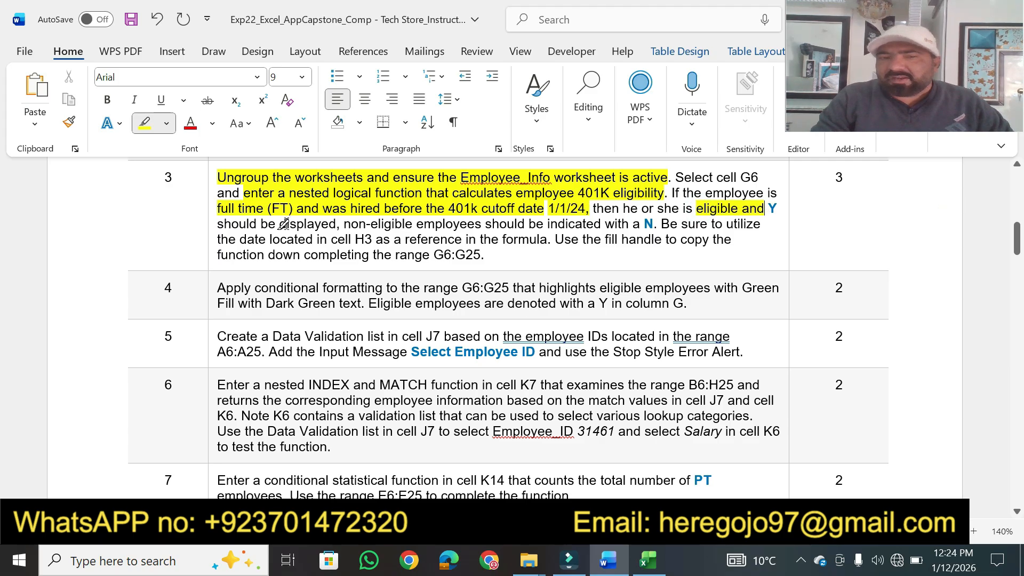
pyautogui.moveTo(286, 224); pyautogui.dragTo(338, 224)
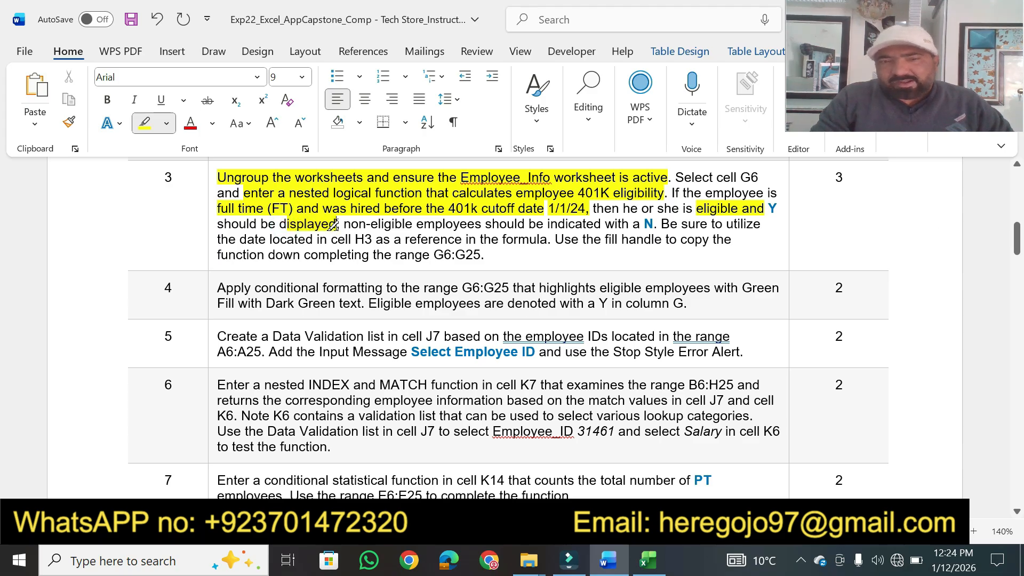
pyautogui.moveTo(486, 224)
pyautogui.mouseDown()
pyautogui.moveTo(577, 223)
pyautogui.moveTo(605, 209)
pyautogui.moveTo(628, 223)
pyautogui.moveTo(671, 223)
pyautogui.moveTo(656, 224)
pyautogui.mouseUp()
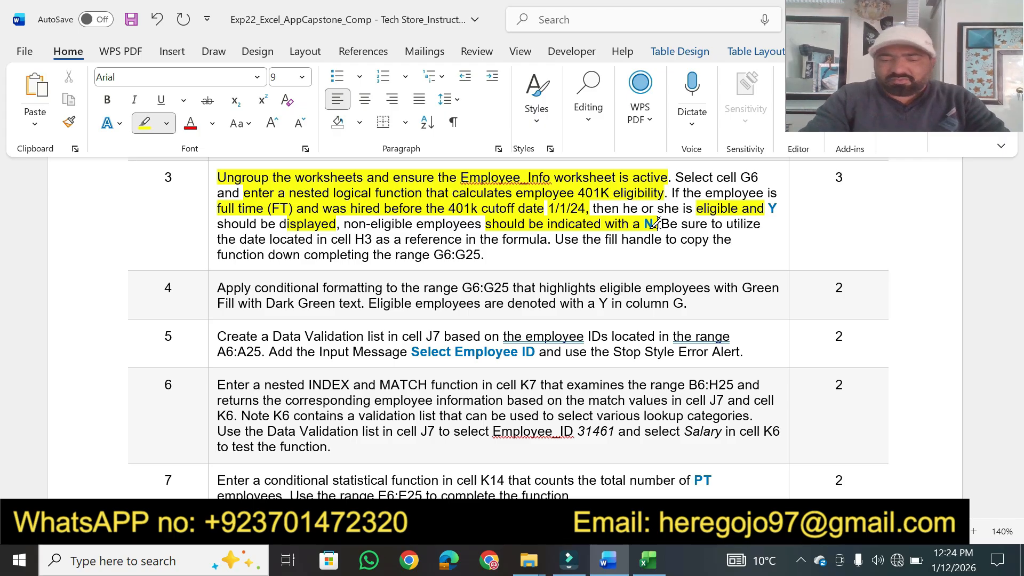
# - Switch to Excel and enter the formula =IF(AND(E6="FT",B6<=$H$3),"Y","N") in cell G6 of Employee_Info
pyautogui.hotkey('alt', 'Tab')
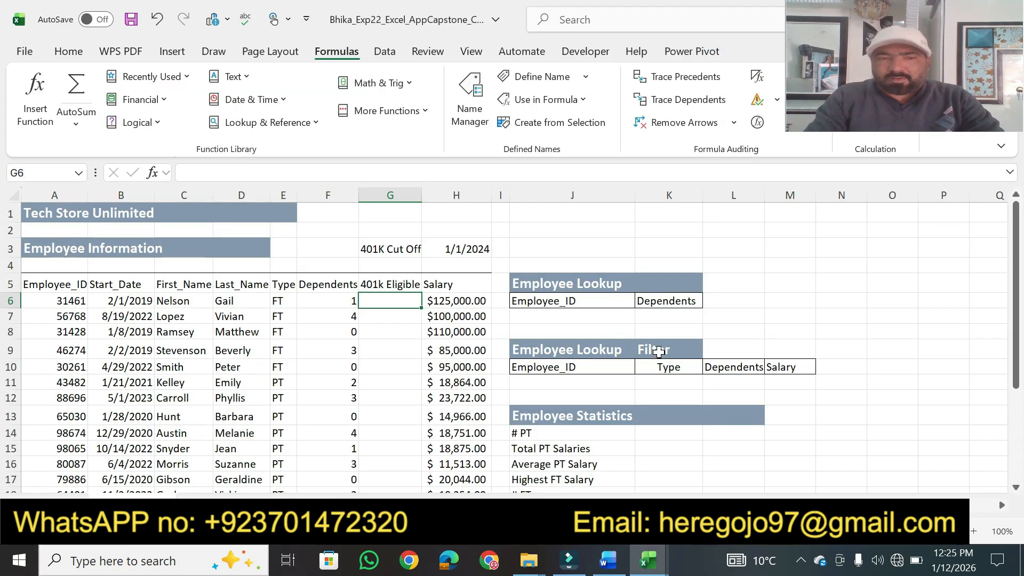
pyautogui.click(825, 278)
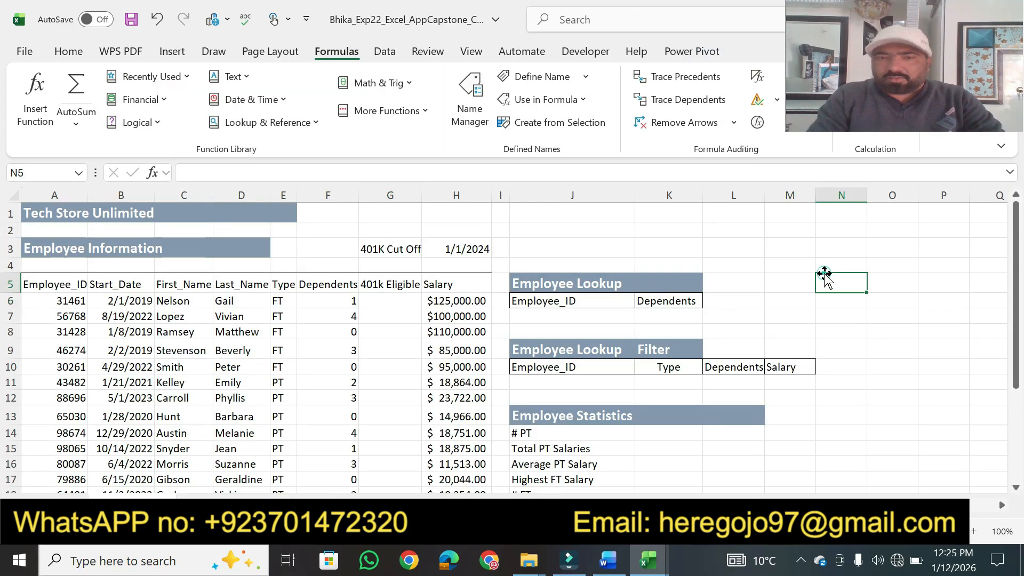
pyautogui.click(393, 300)
pyautogui.click(217, 169)
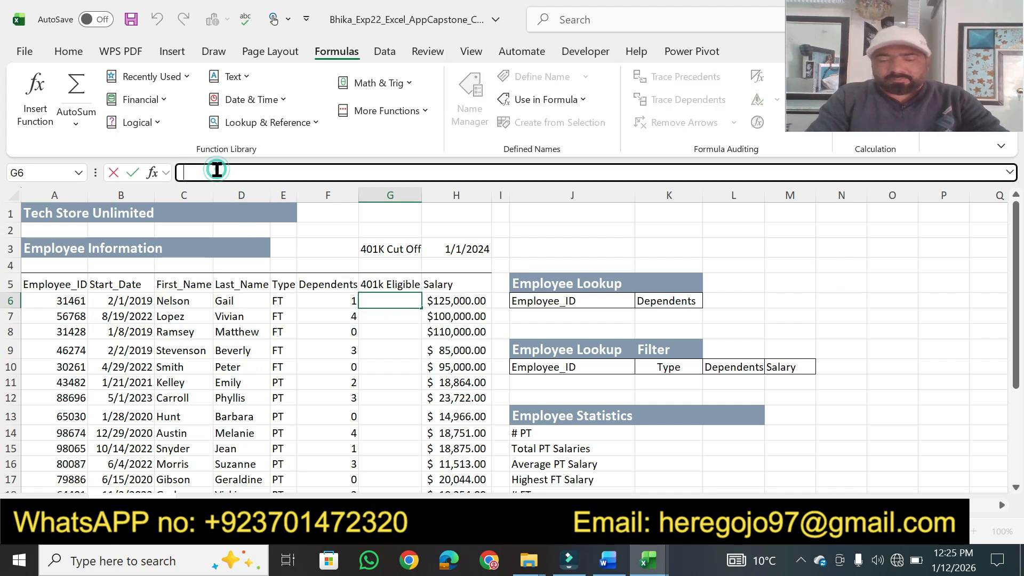
pyautogui.write('=IF(AND(E6="FT",B6<=$H$3),"Y","N")')
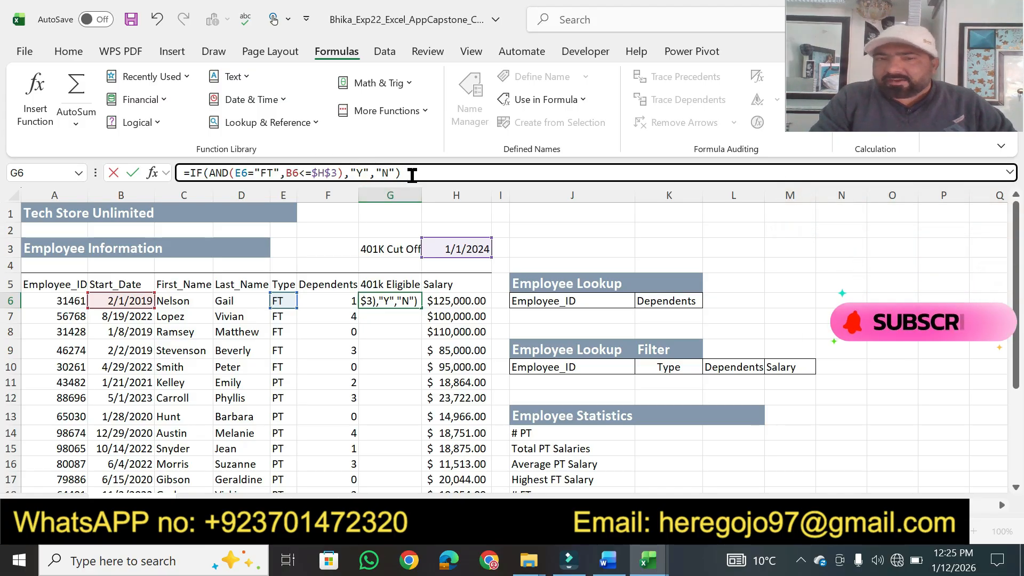
pyautogui.press('Return')
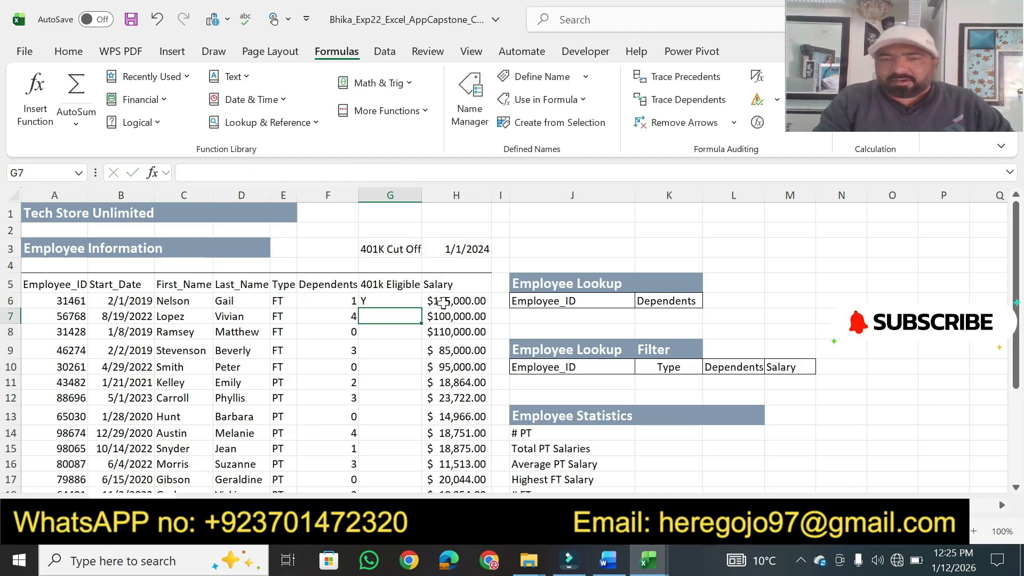
# - Switch to Word and highlight step 3's phrases on utilizing cell H3 as a reference, the fill handle to copy, and completing the range G6:G25
pyautogui.click(608, 560)
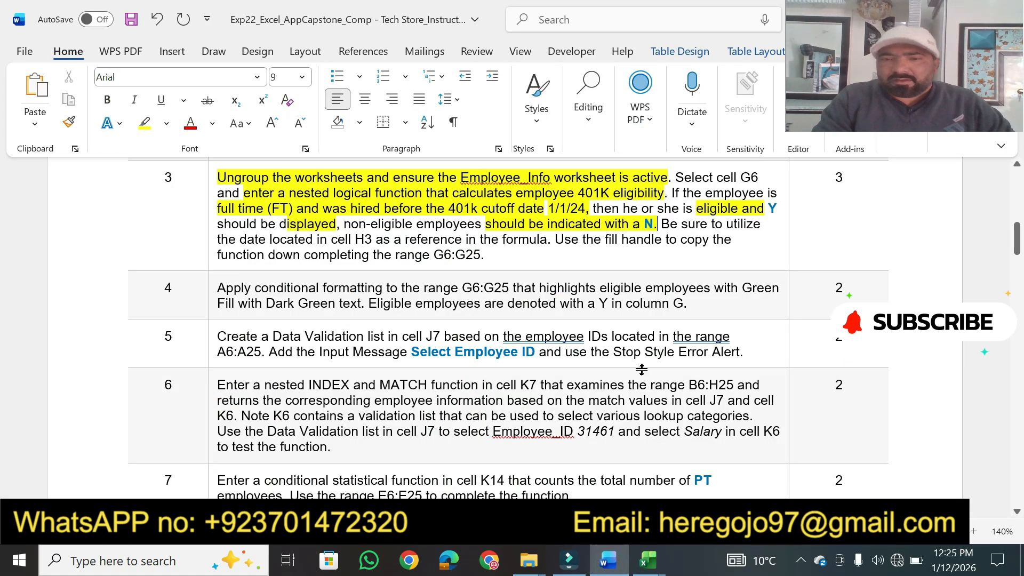
pyautogui.click(144, 124)
pyautogui.moveTo(663, 225); pyautogui.dragTo(761, 225)
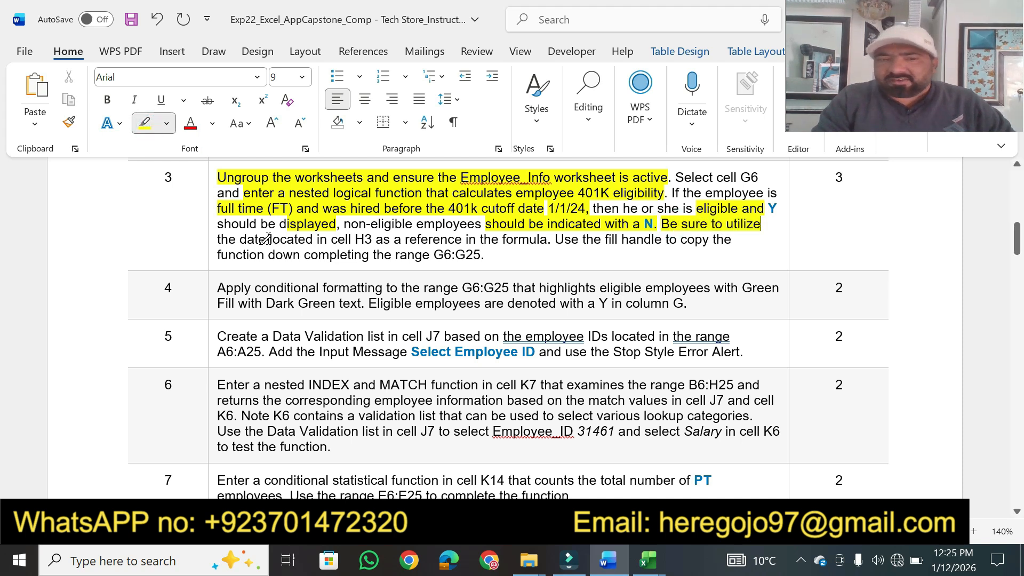
pyautogui.moveTo(269, 239); pyautogui.dragTo(711, 239)
pyautogui.moveTo(305, 257)
pyautogui.mouseDown()
pyautogui.moveTo(409, 244)
pyautogui.moveTo(482, 256)
pyautogui.mouseUp()
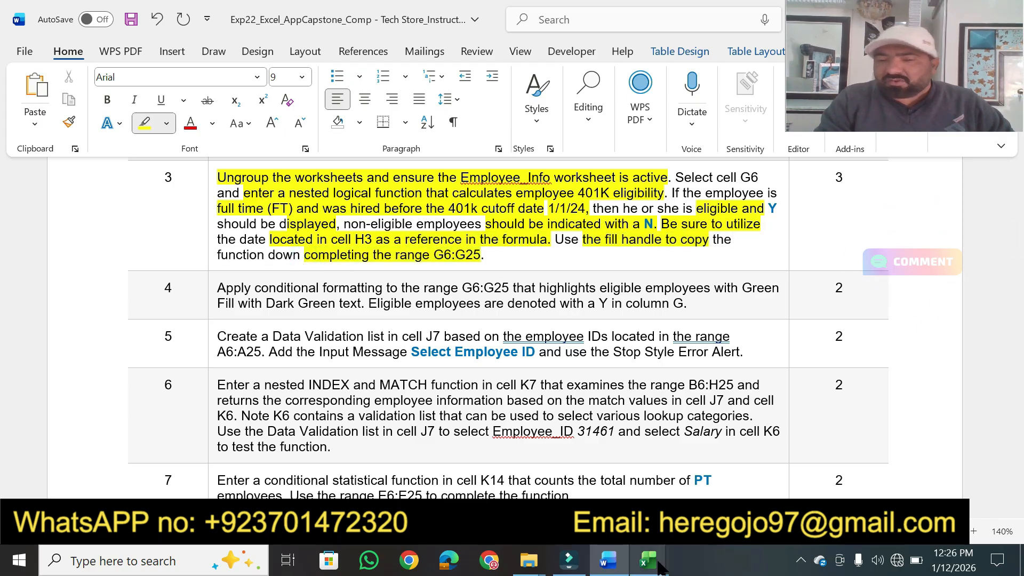
# - Switch to Excel and fill the G6 eligibility formula down through G25 without formatting
pyautogui.moveTo(661, 566)
pyautogui.click(562, 480)
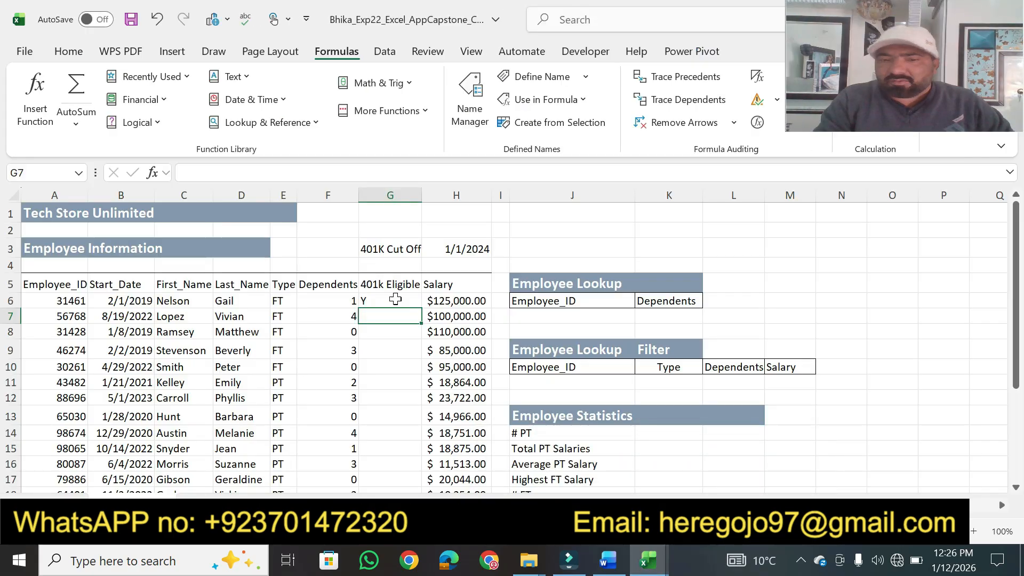
pyautogui.click(395, 299)
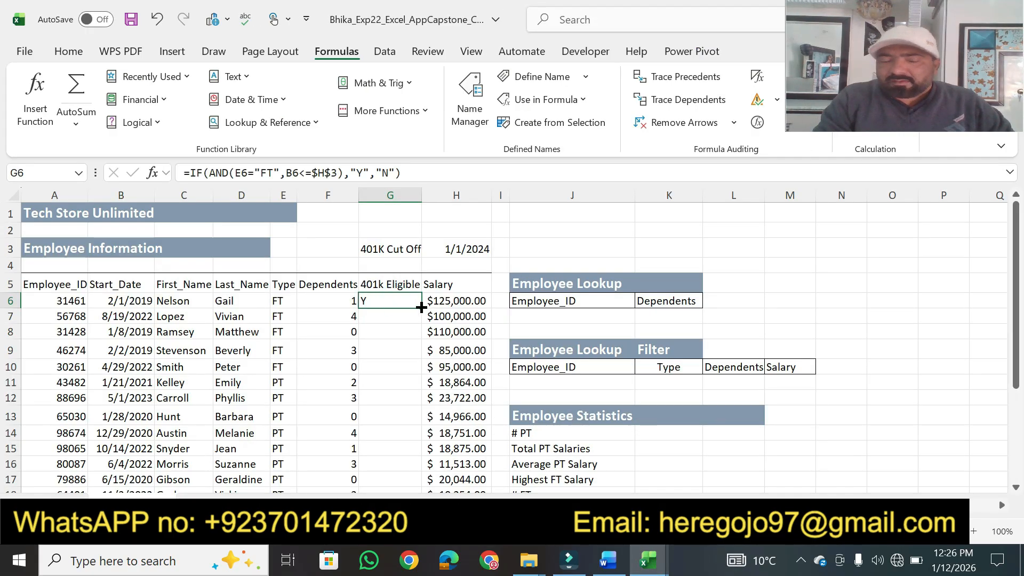
pyautogui.doubleClick(421, 307)
pyautogui.moveTo(1016, 316)
pyautogui.mouseDown()
pyautogui.moveTo(1021, 439)
pyautogui.moveTo(1022, 221)
pyautogui.moveTo(1016, 320)
pyautogui.mouseUp()
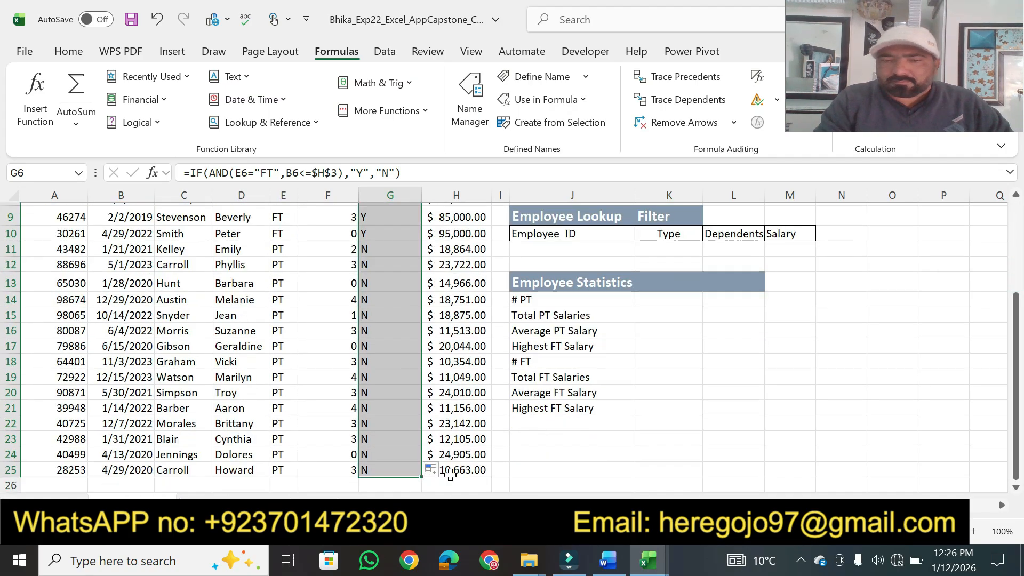
pyautogui.click(432, 469)
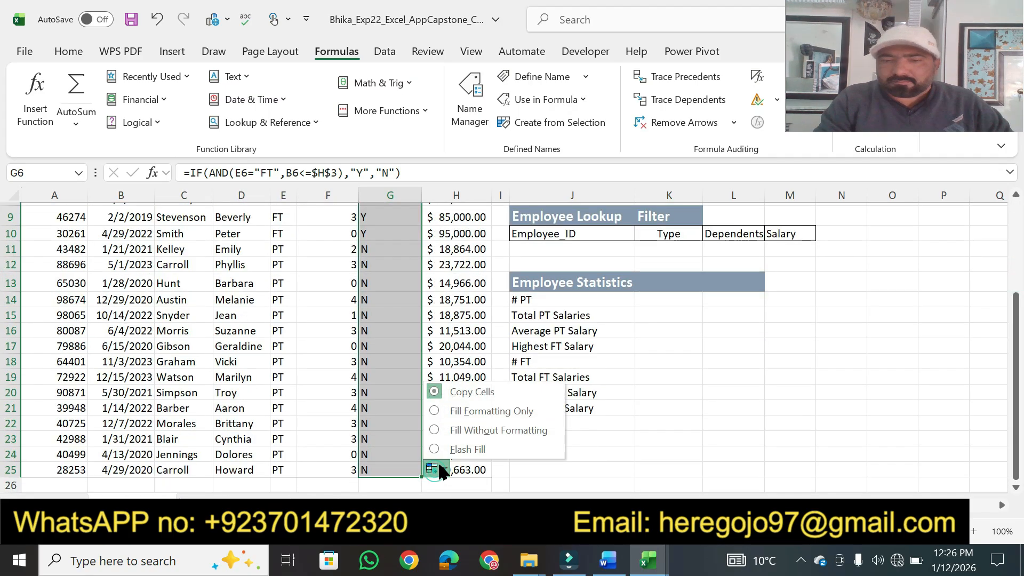
pyautogui.click(473, 430)
pyautogui.scroll(1, 736, 441)
pyautogui.click(739, 451)
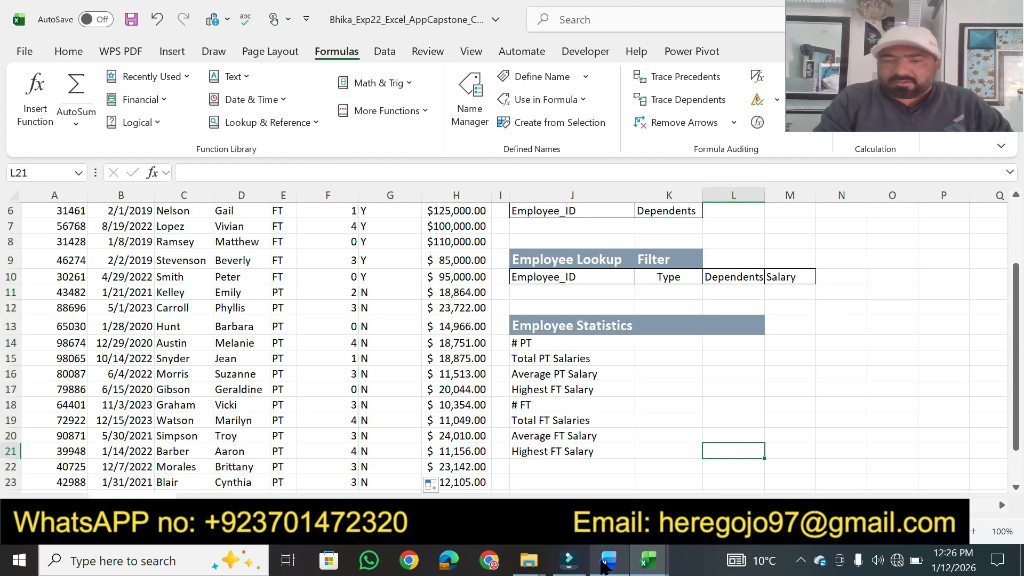
# - Switch to Word and highlight step 3's point value in yellow
pyautogui.click(605, 566)
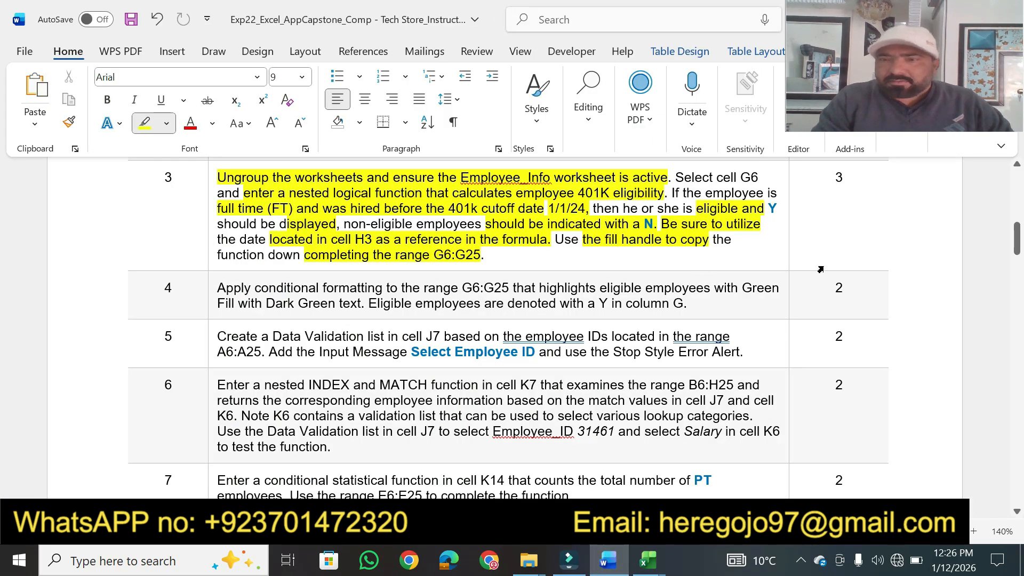
pyautogui.moveTo(845, 180); pyautogui.dragTo(833, 178)
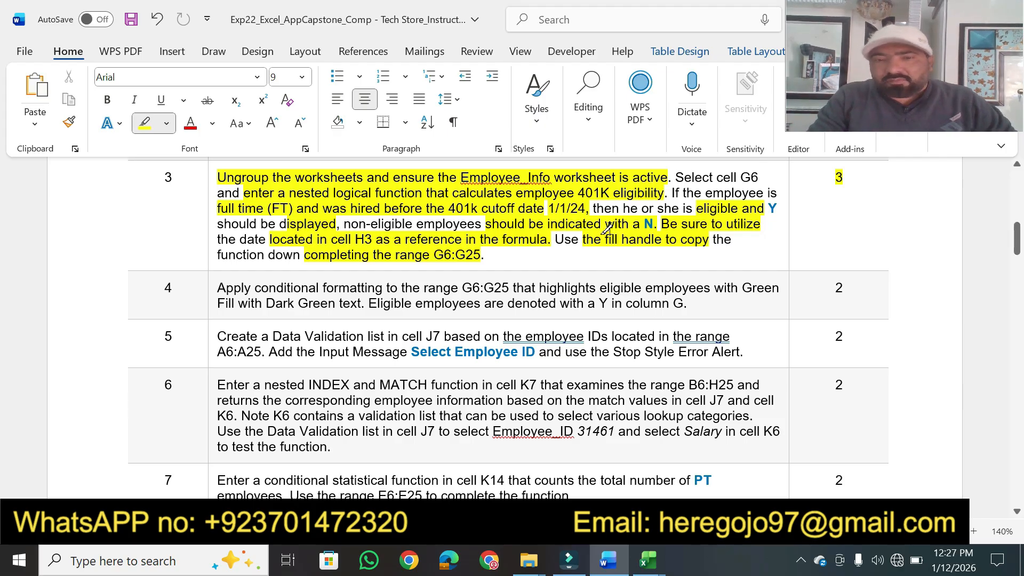
pyautogui.click(608, 560)
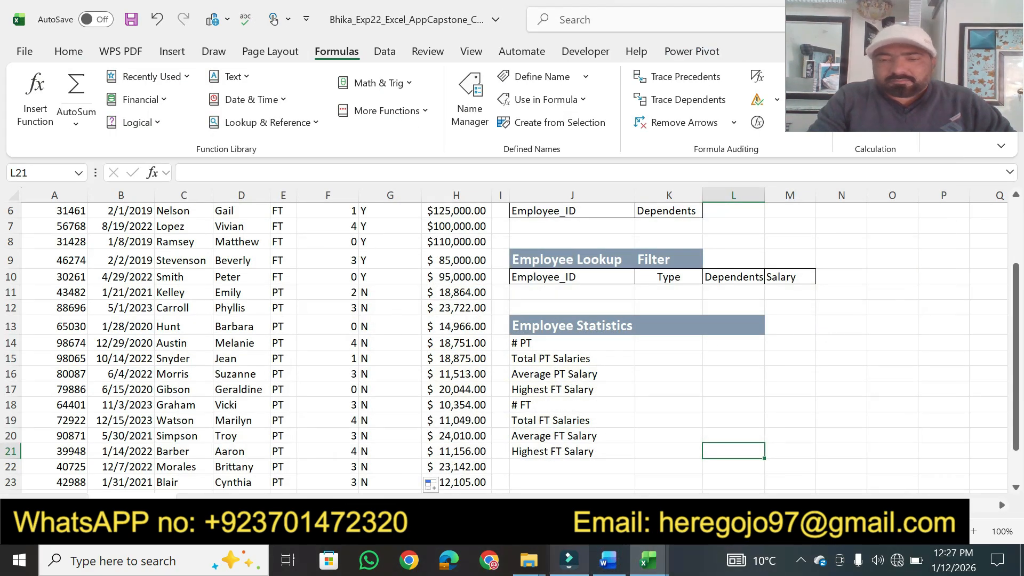
pyautogui.click(608, 560)
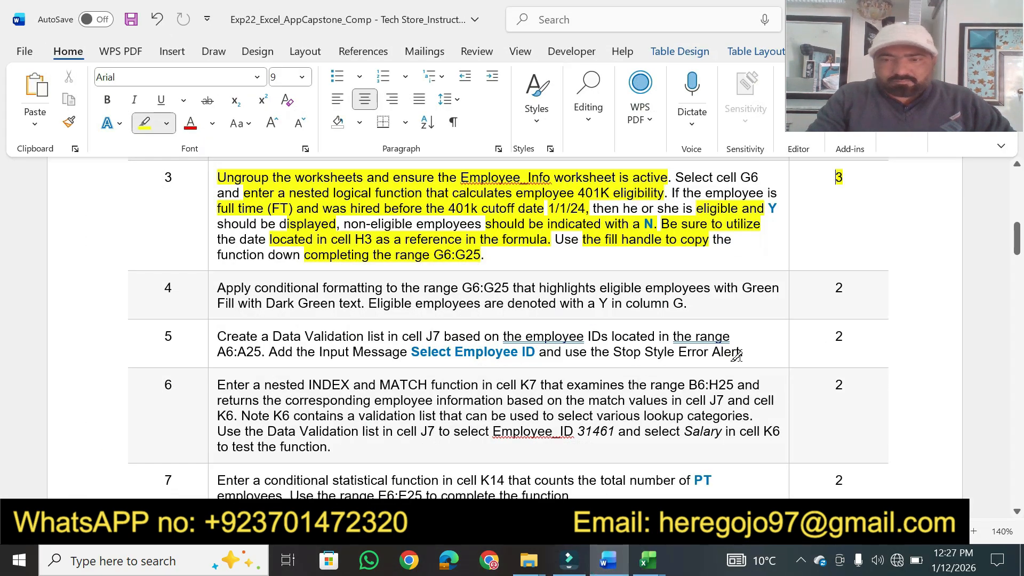
# - Highlight "conditional formatting to the range G6:G25 that highlights eligible employees" in step 4 of the instructions
pyautogui.scroll(-3, 1017, 523)
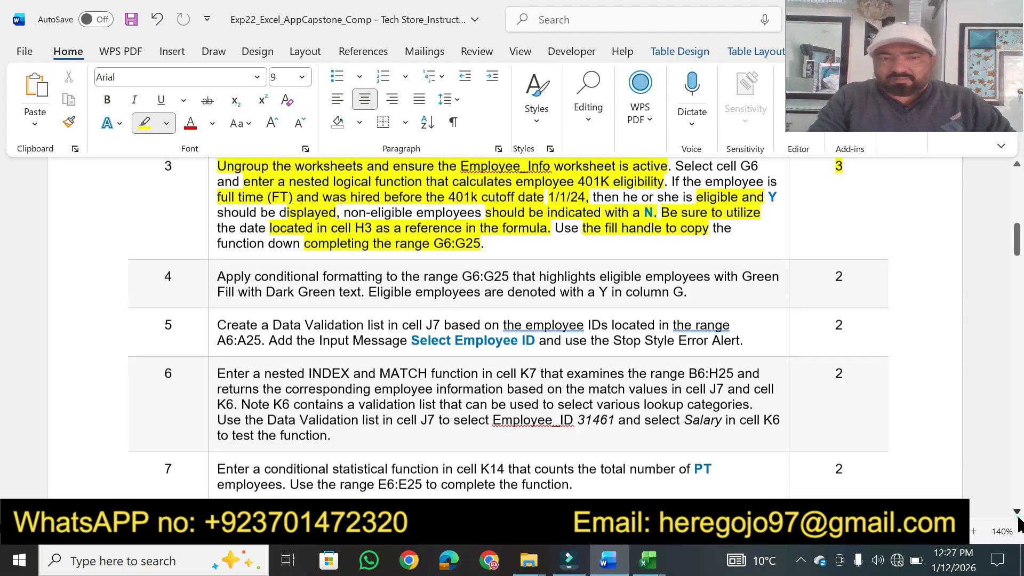
pyautogui.scroll(-1, 1018, 521)
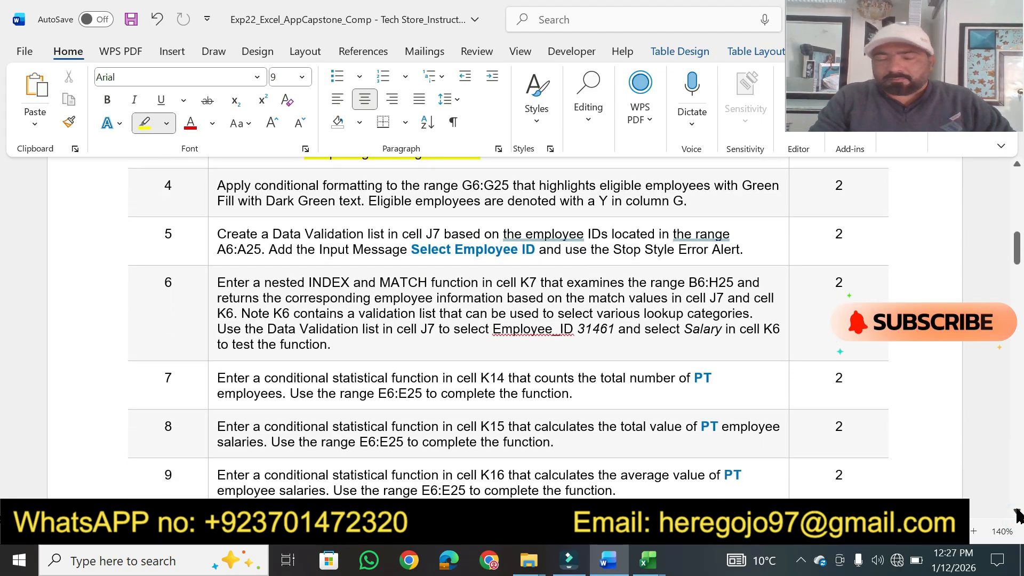
pyautogui.scroll(-1, 1018, 511)
pyautogui.moveTo(256, 171); pyautogui.dragTo(665, 168)
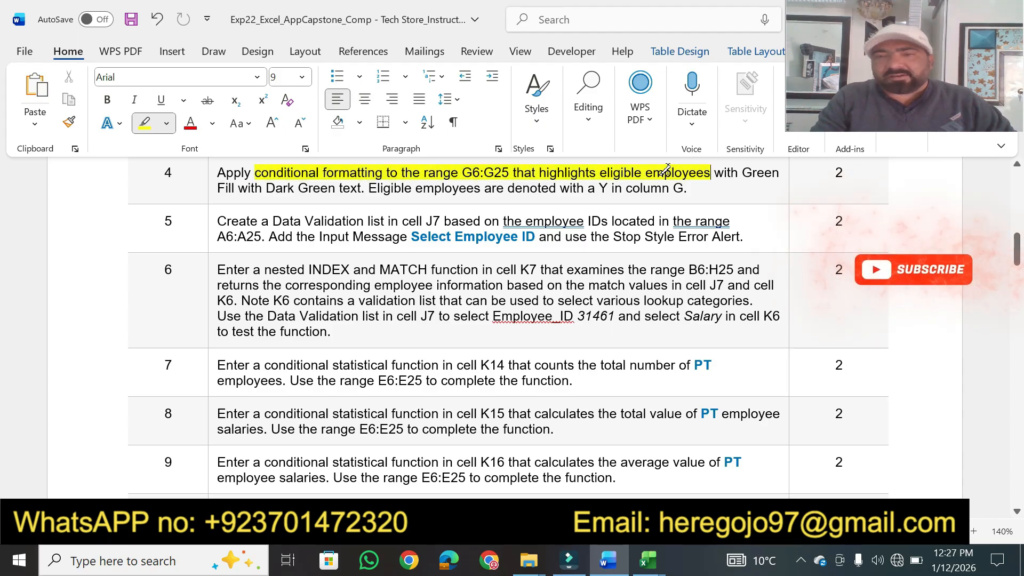
# - Switch to Excel and select the range G6:G25, and return to Word to highlight "Fill with Dark Green text" in step 4
pyautogui.click(611, 570)
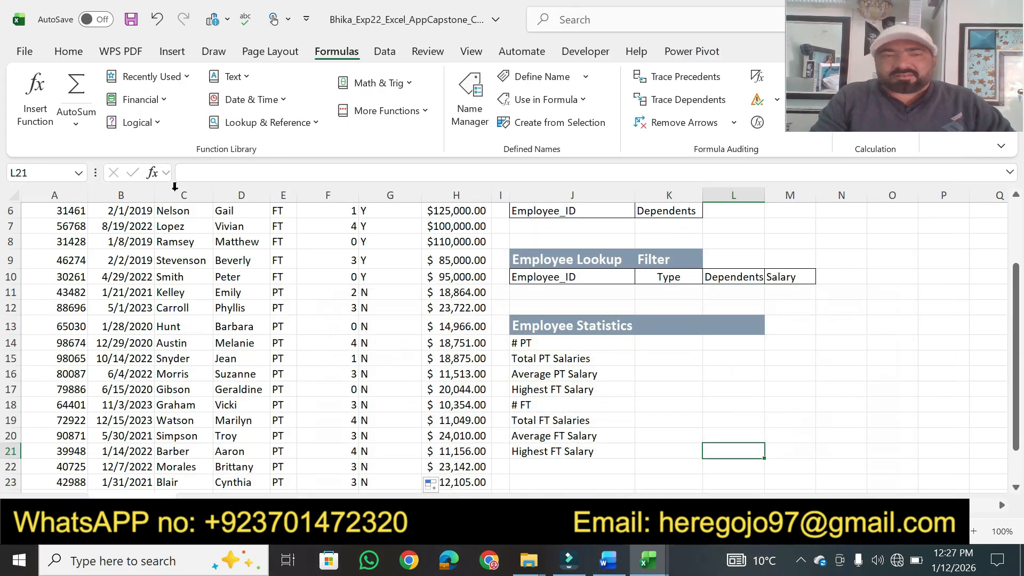
pyautogui.click(40, 176)
pyautogui.write('g')
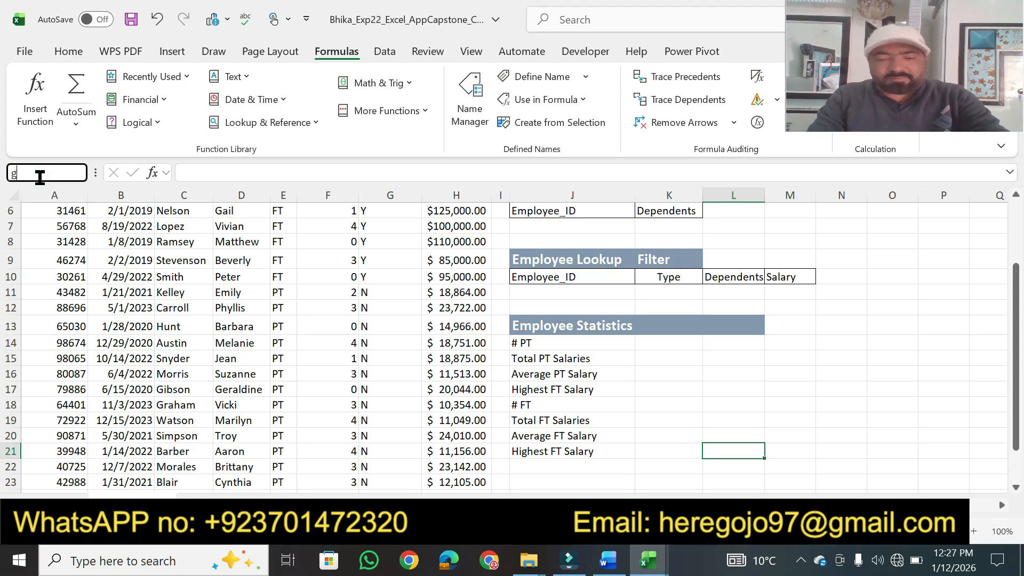
pyautogui.write('6:')
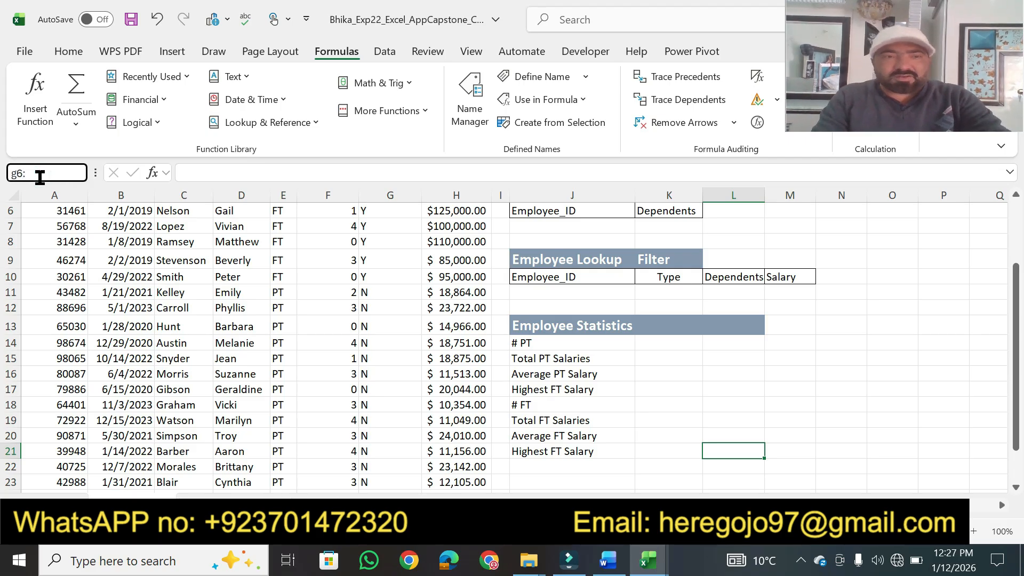
pyautogui.write('g')
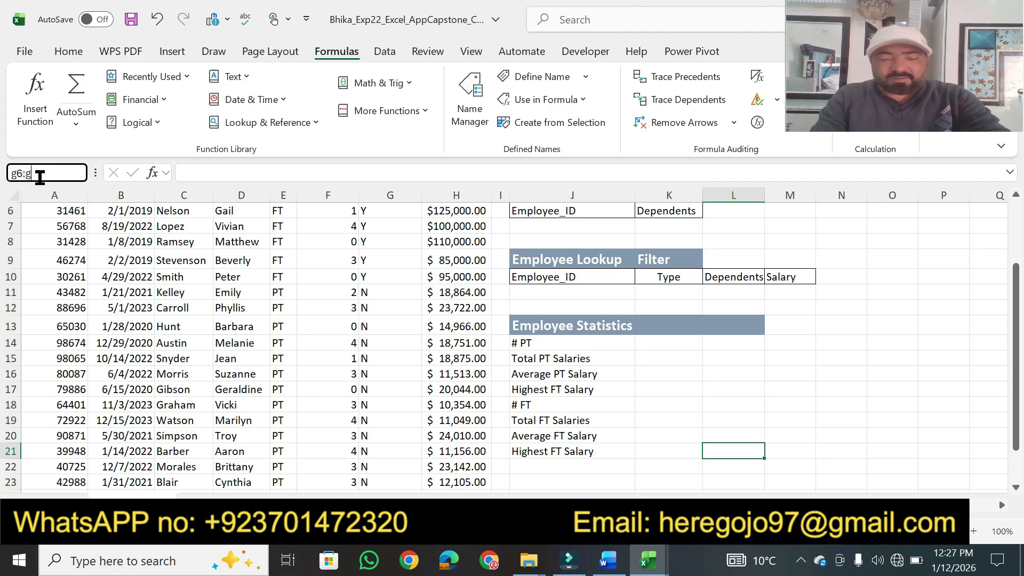
pyautogui.write('25')
pyautogui.press('Return')
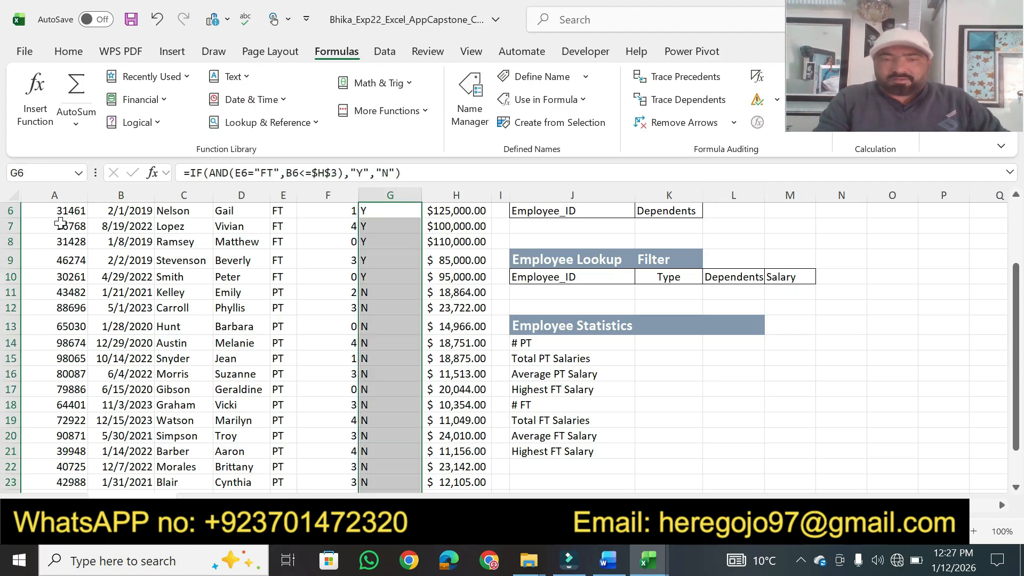
pyautogui.moveTo(1020, 429); pyautogui.dragTo(1020, 367)
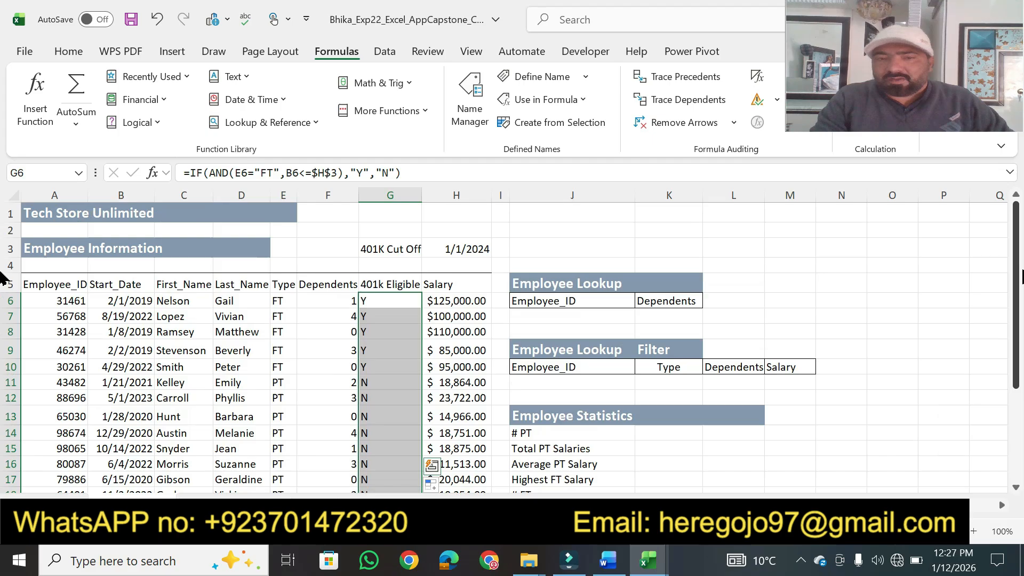
pyautogui.click(608, 559)
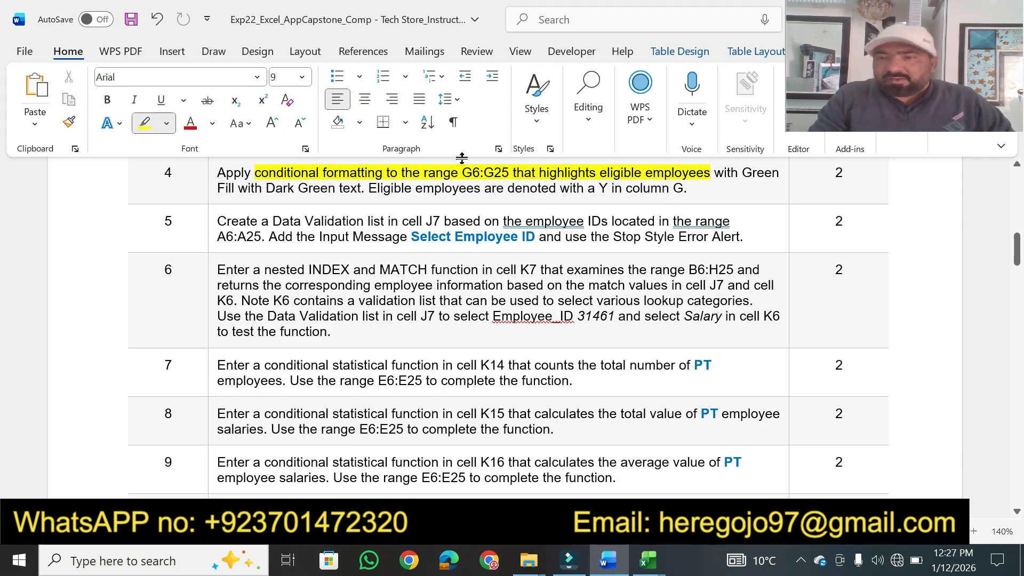
pyautogui.moveTo(220, 188); pyautogui.dragTo(359, 188)
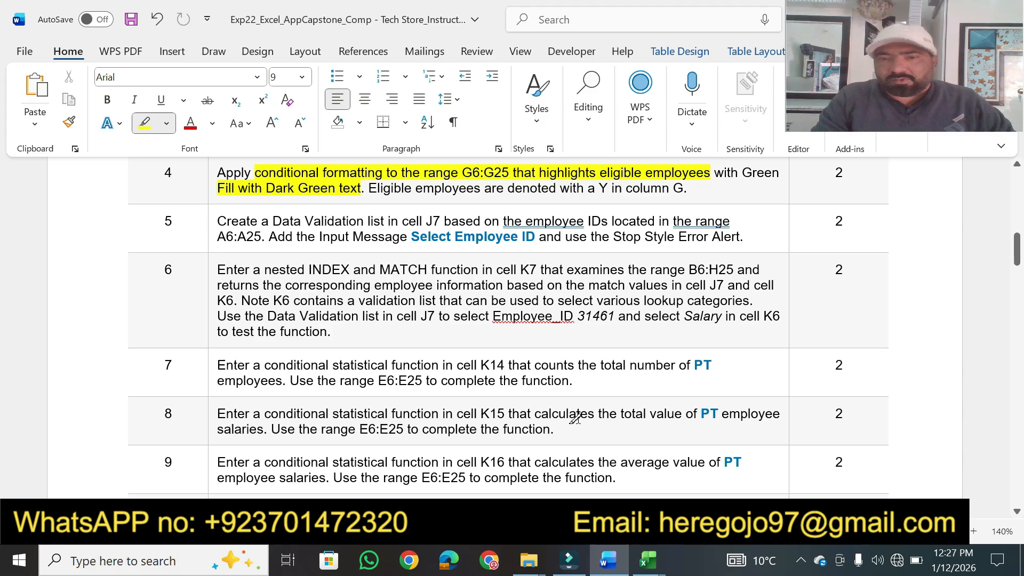
# - Switch to Excel and apply a Text that Contains conditional formatting rule for Y to G6:G25, using Green Fill with Dark Green Text
pyautogui.click(608, 563)
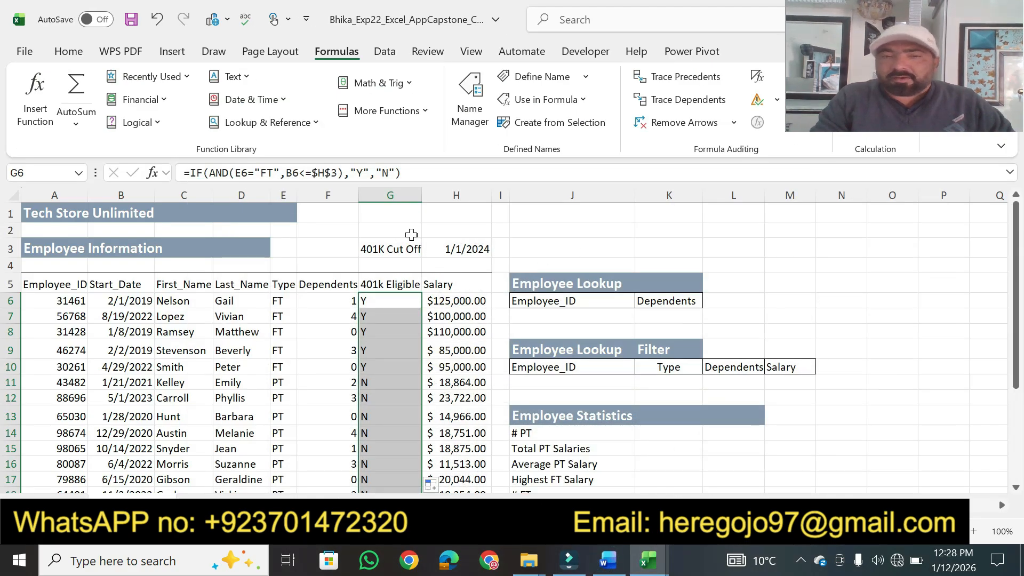
pyautogui.click(85, 52)
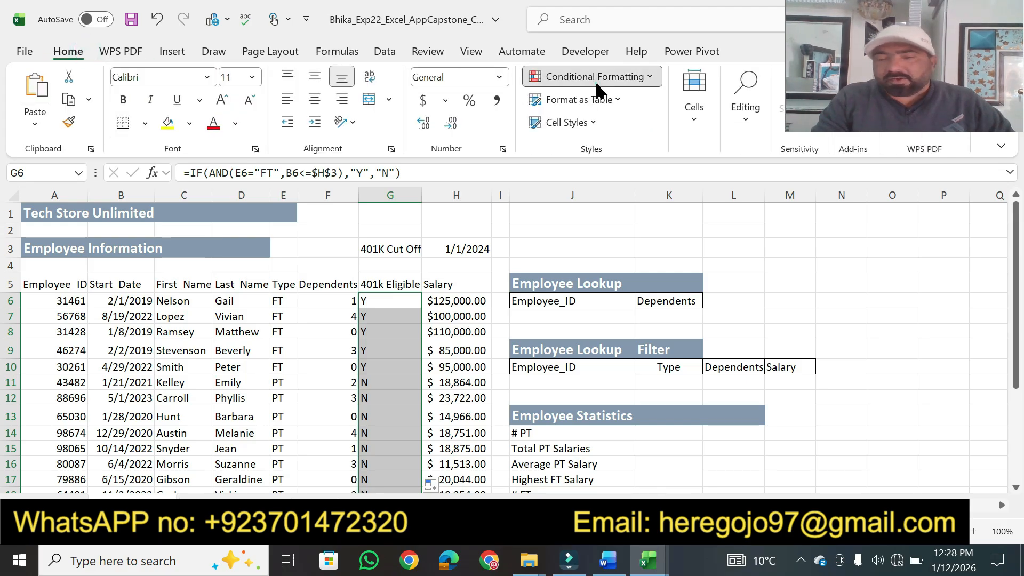
pyautogui.click(596, 84)
pyautogui.moveTo(613, 104)
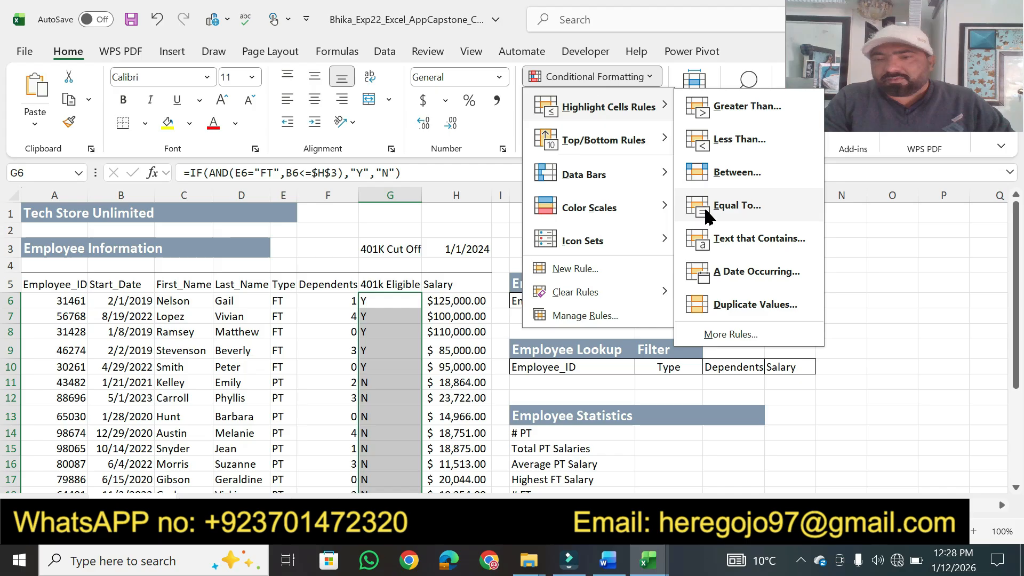
pyautogui.click(748, 243)
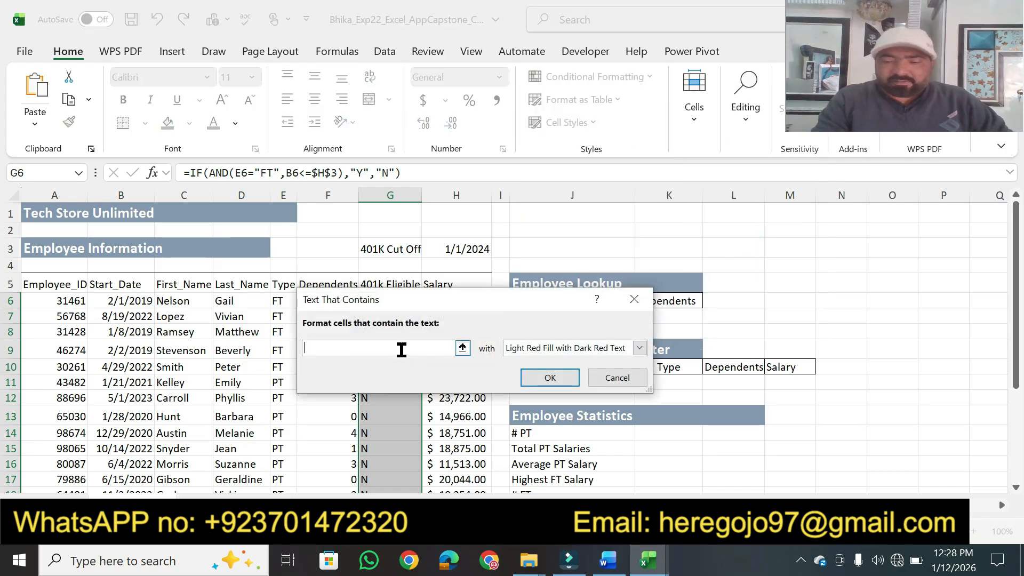
pyautogui.write('Y')
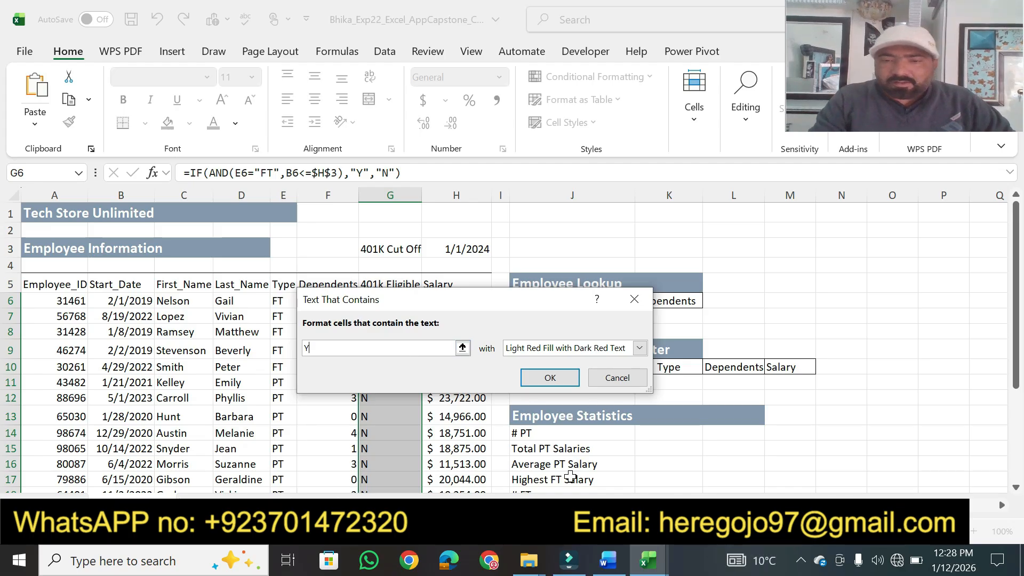
pyautogui.click(607, 560)
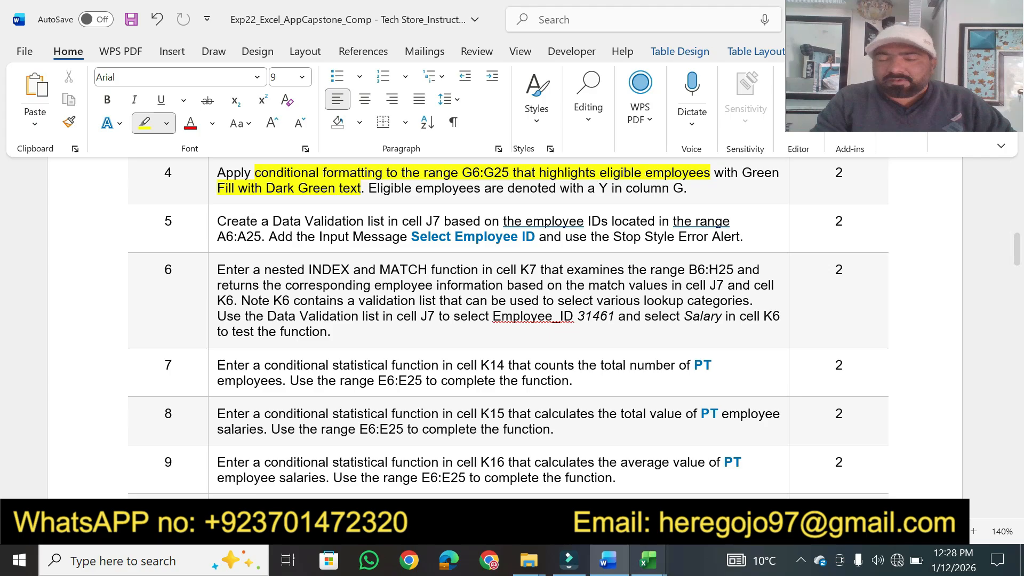
pyautogui.click(612, 564)
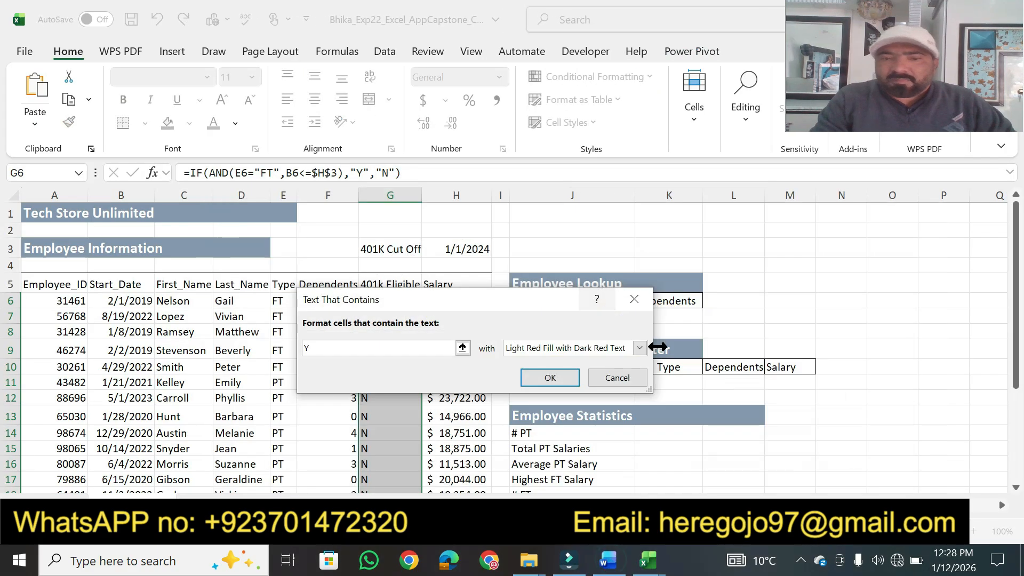
pyautogui.click(640, 349)
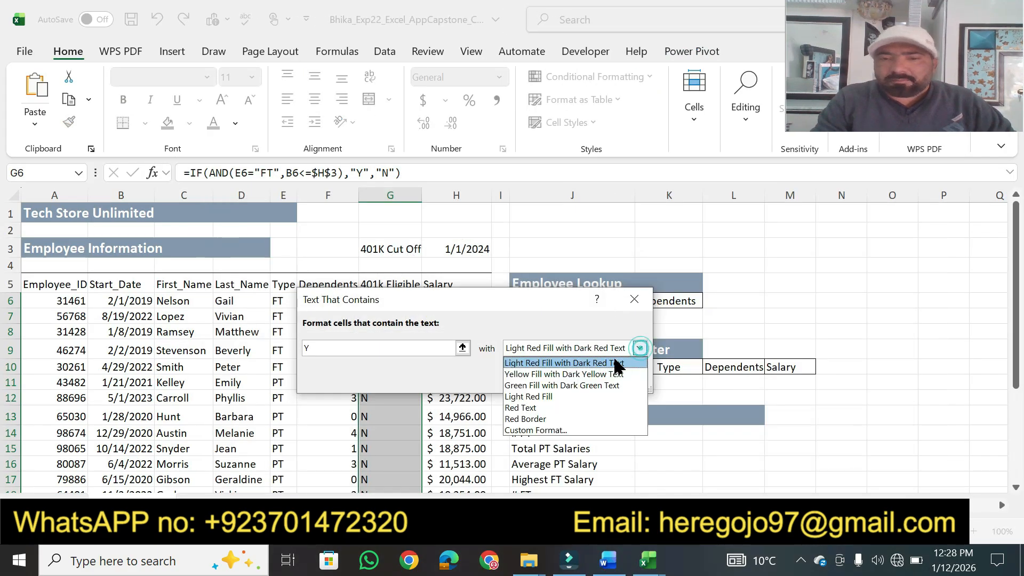
pyautogui.click(578, 387)
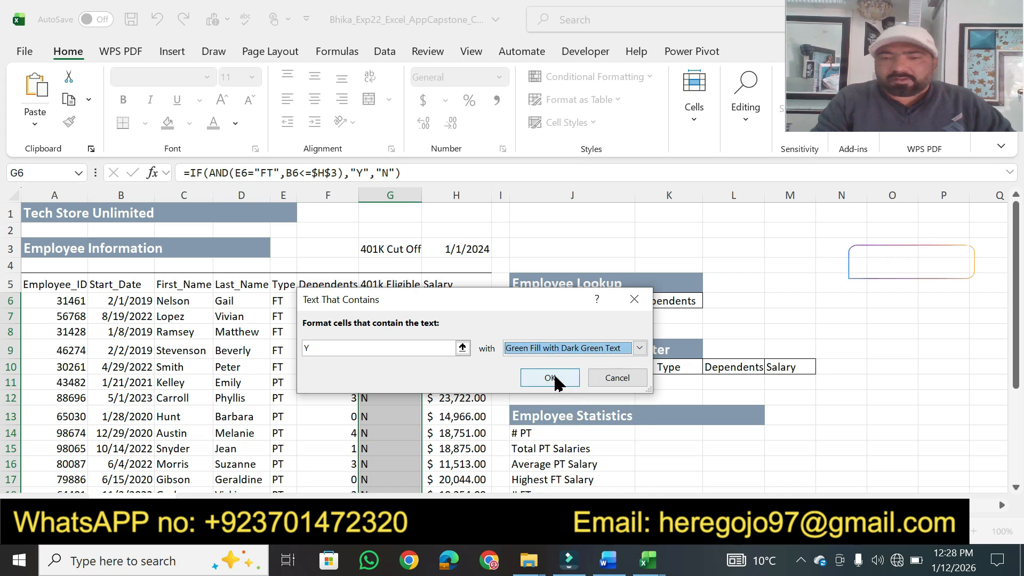
pyautogui.click(555, 376)
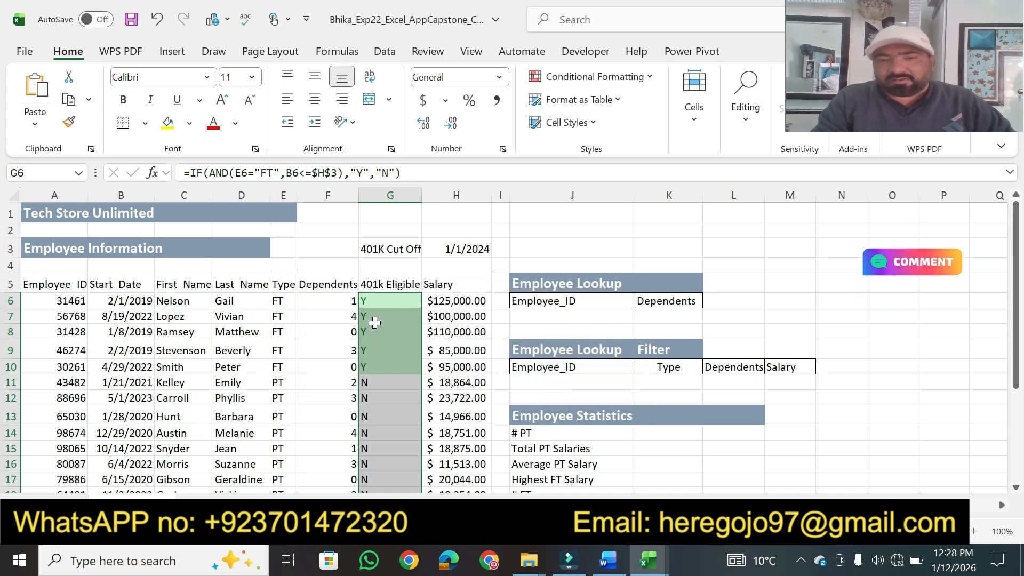
# - Switch to Word and highlight "employees are denoted with a Y in column G." in step 4
pyautogui.click(607, 563)
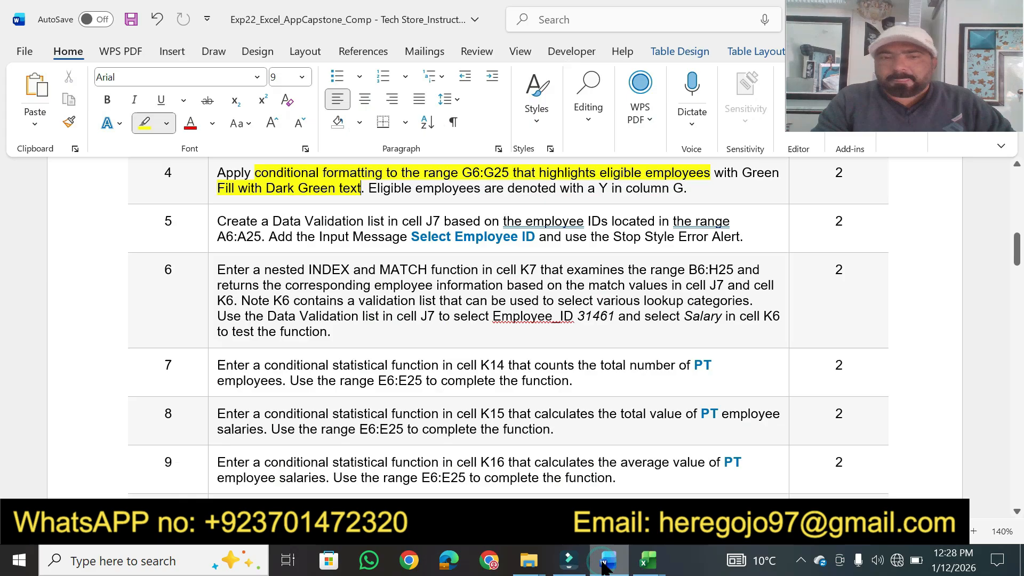
pyautogui.moveTo(415, 188)
pyautogui.mouseDown()
pyautogui.moveTo(589, 178)
pyautogui.moveTo(688, 188)
pyautogui.mouseUp()
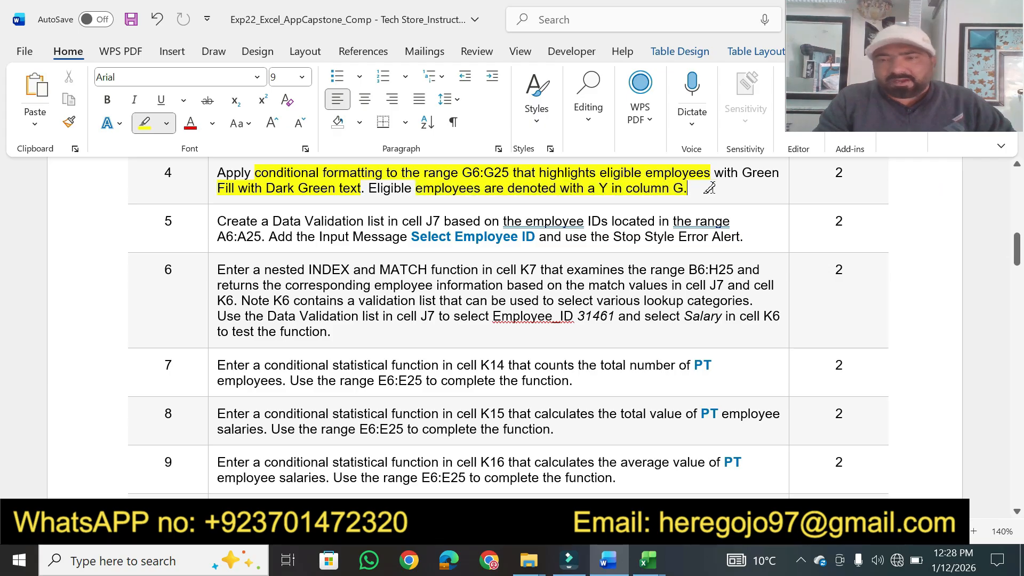
# - Highlight the points value of step 4 in the instructions and check the formatted range G6:G25 in Excel
pyautogui.click(835, 172)
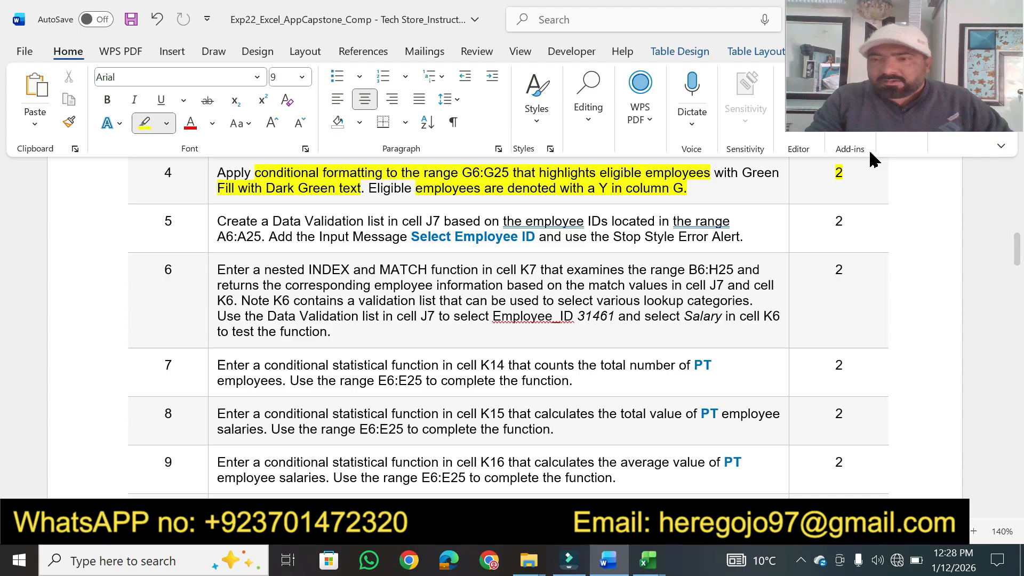
pyautogui.click(647, 560)
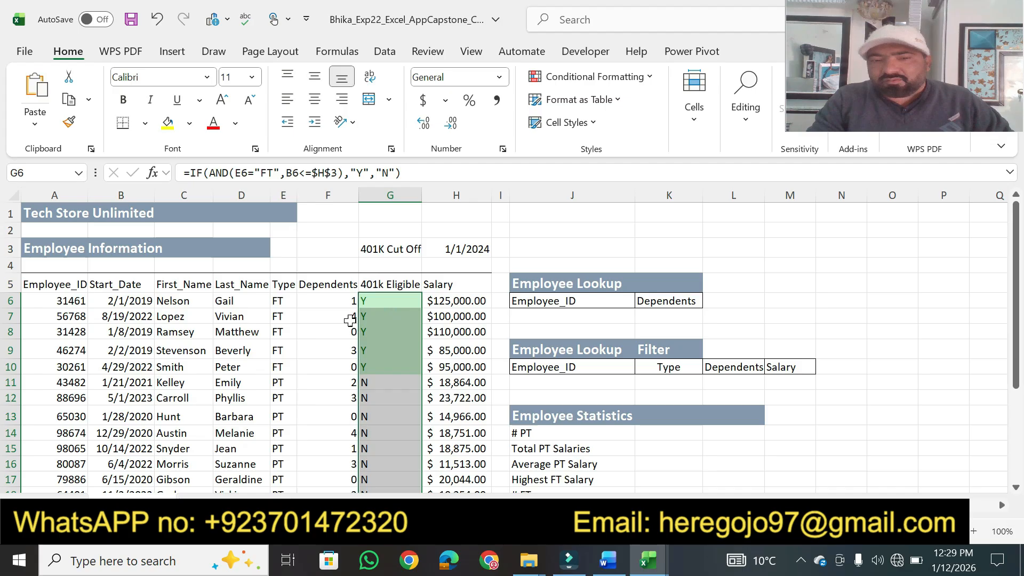
pyautogui.click(612, 571)
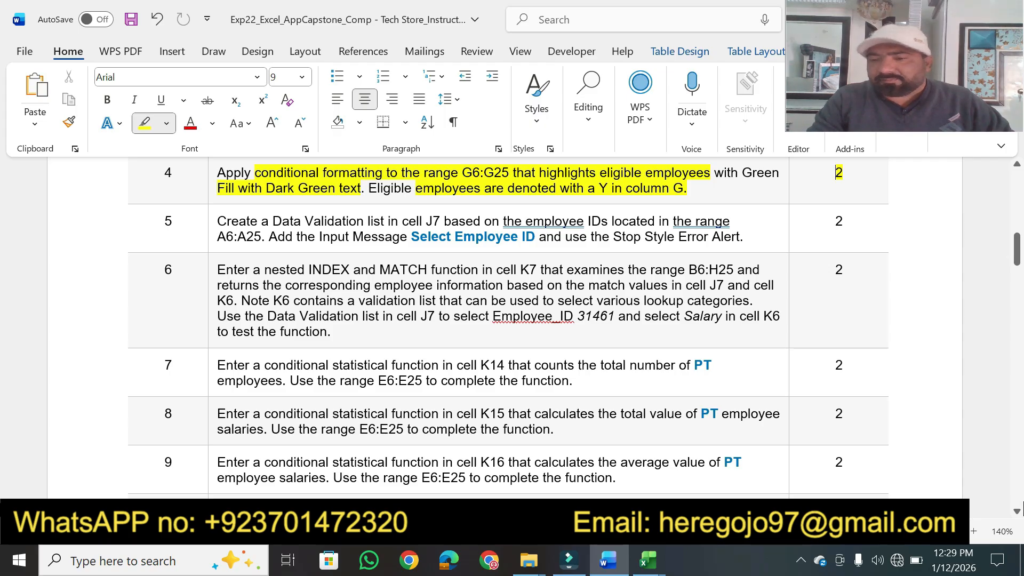
# - Highlight "a Data Validation list in cell J7 based" in step 5 of the instructions
pyautogui.click(1017, 511)
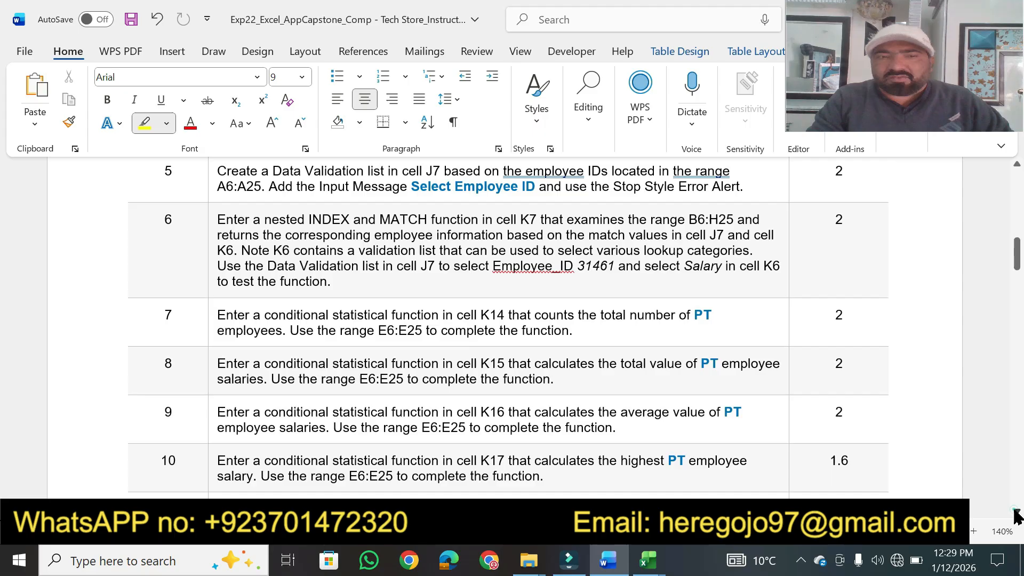
pyautogui.click(1017, 165)
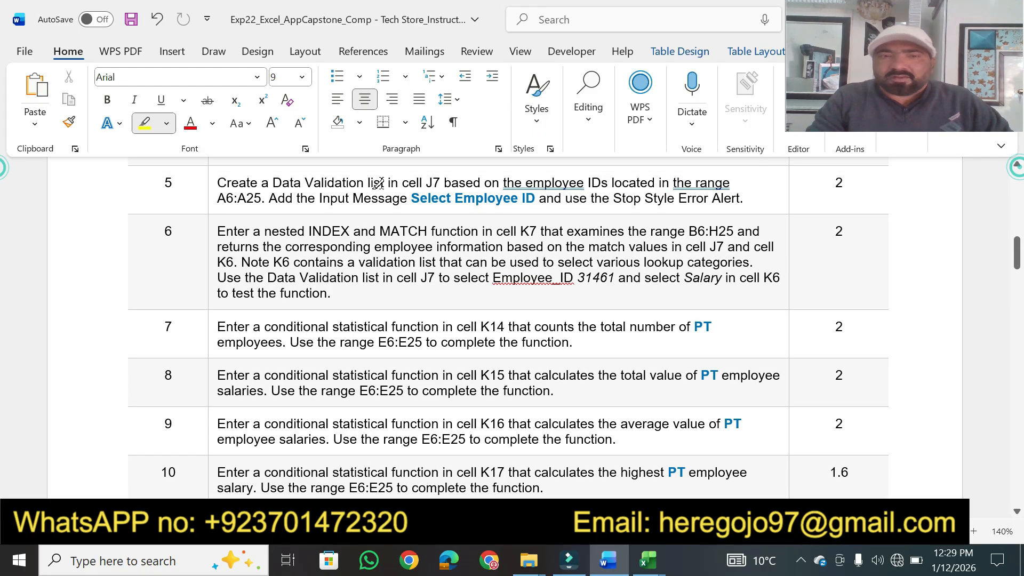
pyautogui.moveTo(269, 181); pyautogui.dragTo(453, 176)
# - Switch to Excel and set the data validation of cell J7 to allow a List
pyautogui.click(620, 572)
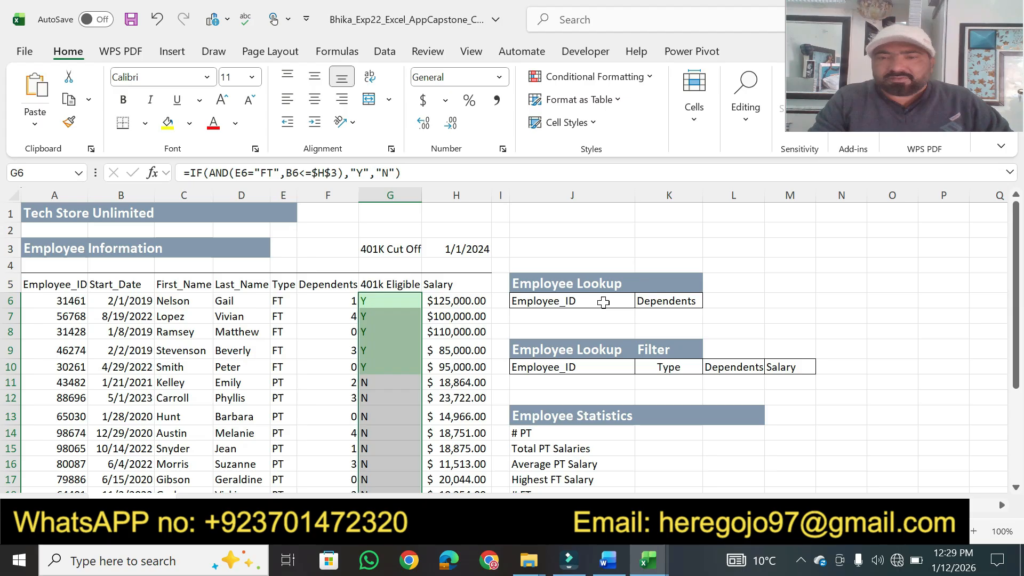
pyautogui.click(601, 302)
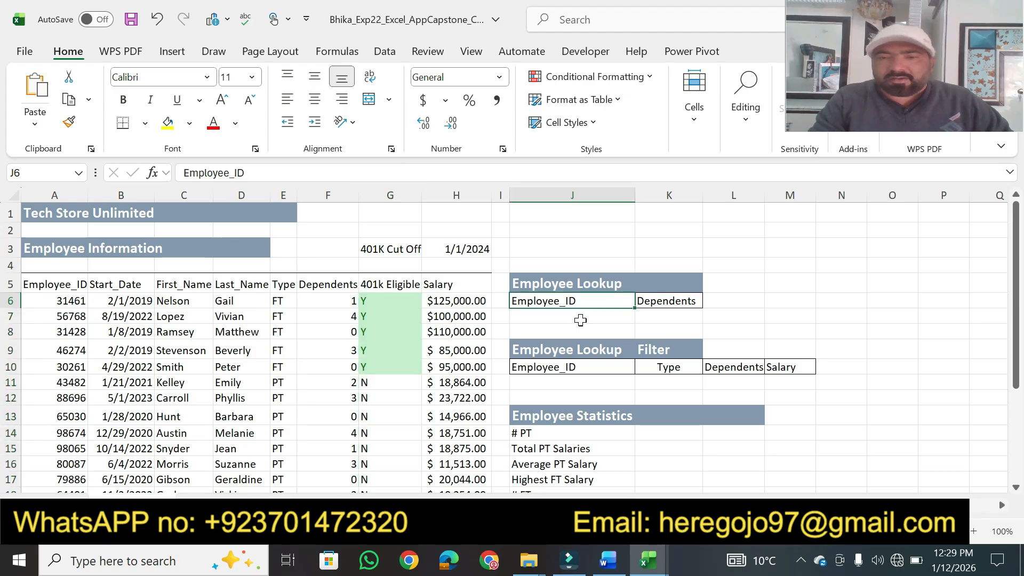
pyautogui.click(580, 320)
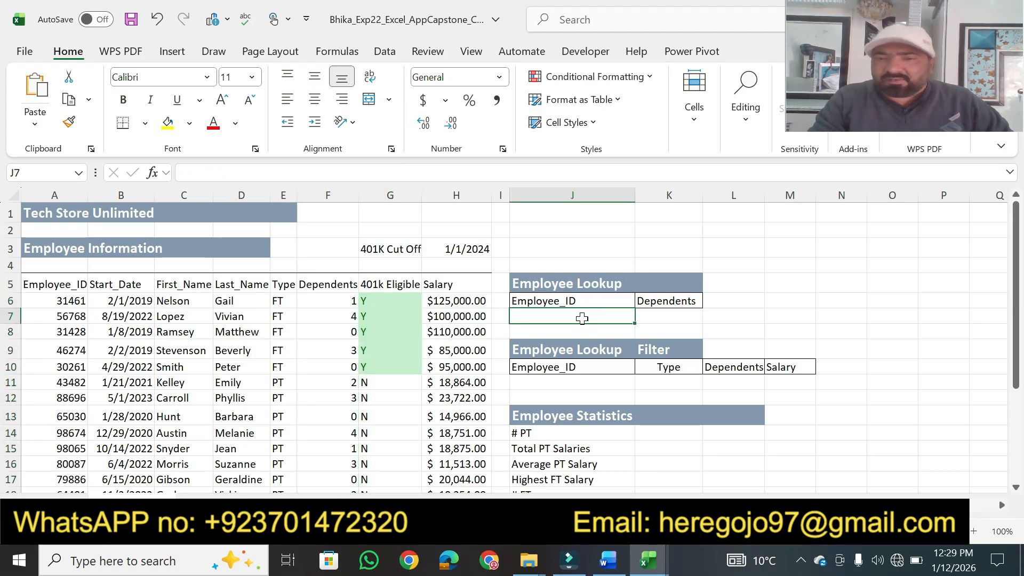
pyautogui.click(385, 52)
pyautogui.click(656, 124)
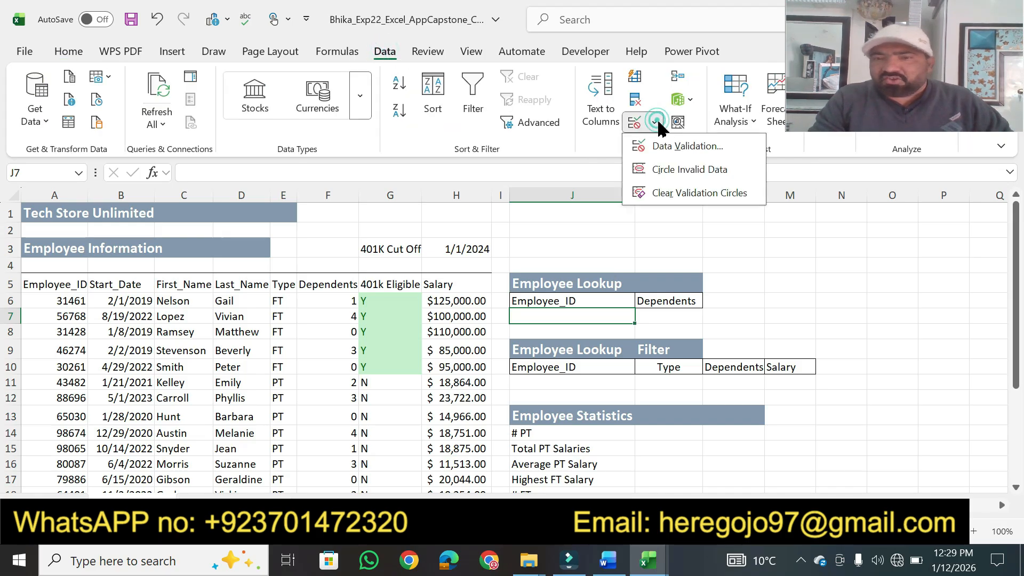
pyautogui.click(667, 144)
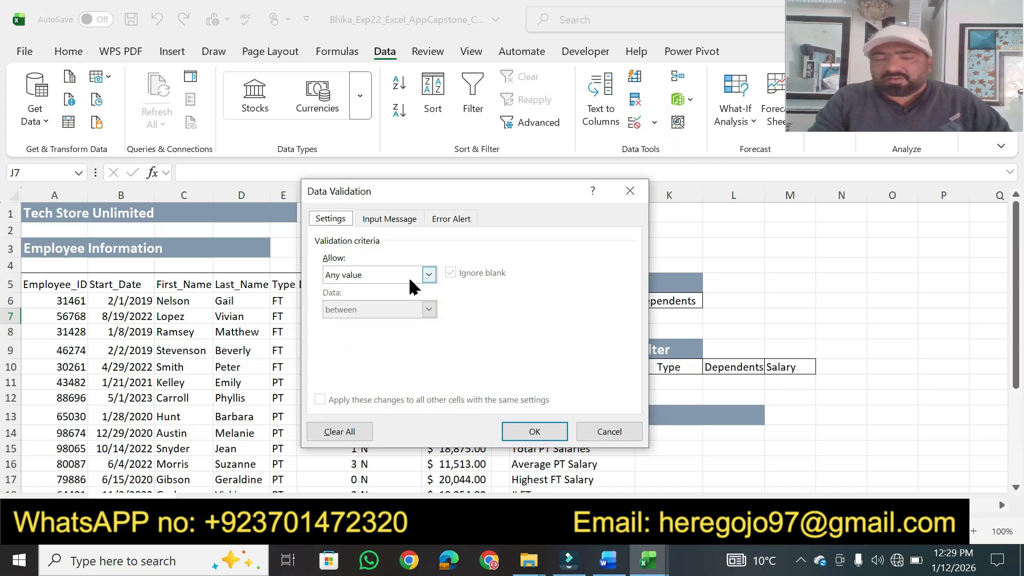
pyautogui.click(428, 275)
pyautogui.click(348, 324)
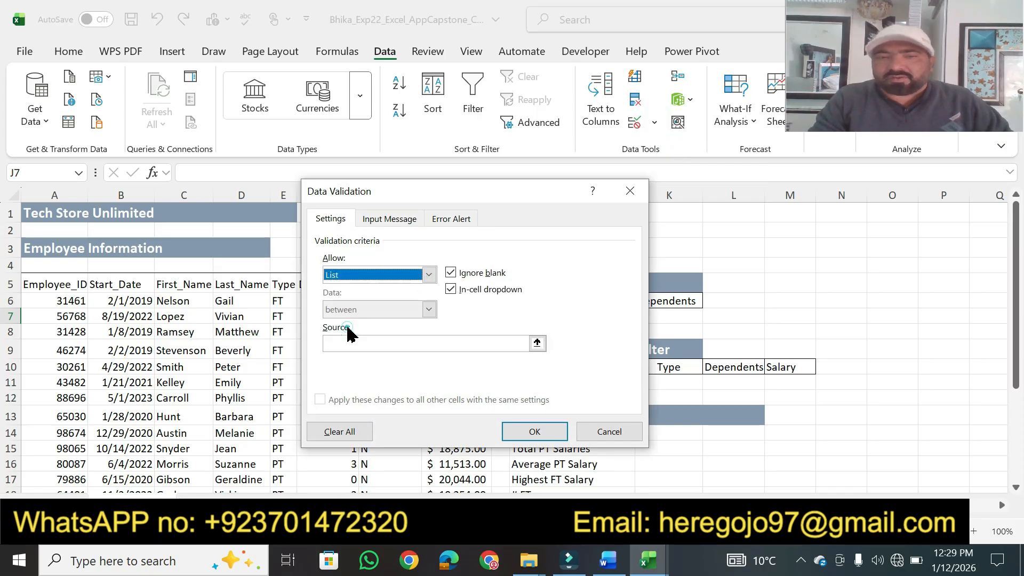
# - Switch to Word and highlight "on the employee IDs" and "A6:A25" in step 5
pyautogui.click(613, 558)
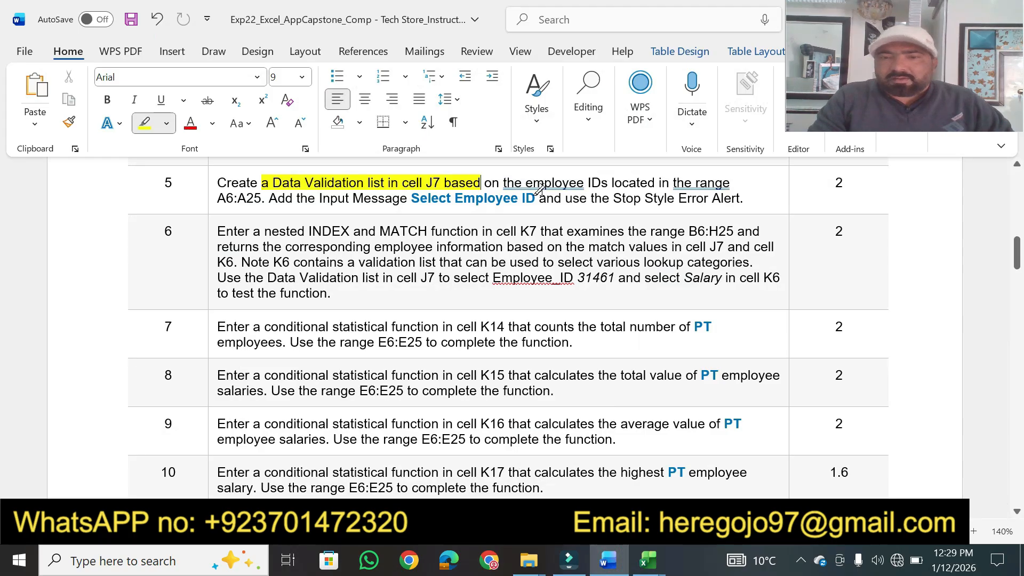
pyautogui.click(520, 181)
pyautogui.moveTo(486, 183)
pyautogui.mouseDown()
pyautogui.moveTo(605, 183)
pyautogui.moveTo(596, 181)
pyautogui.mouseUp()
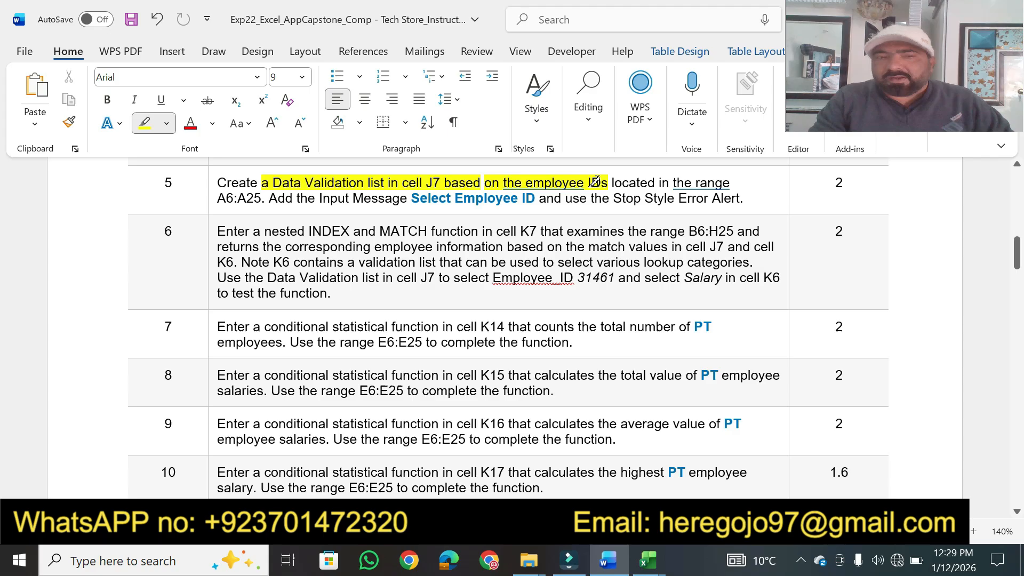
pyautogui.moveTo(215, 198); pyautogui.dragTo(259, 200)
# - Switch to Excel and set the validation list's source to =$A$6:$A$25
pyautogui.click(648, 560)
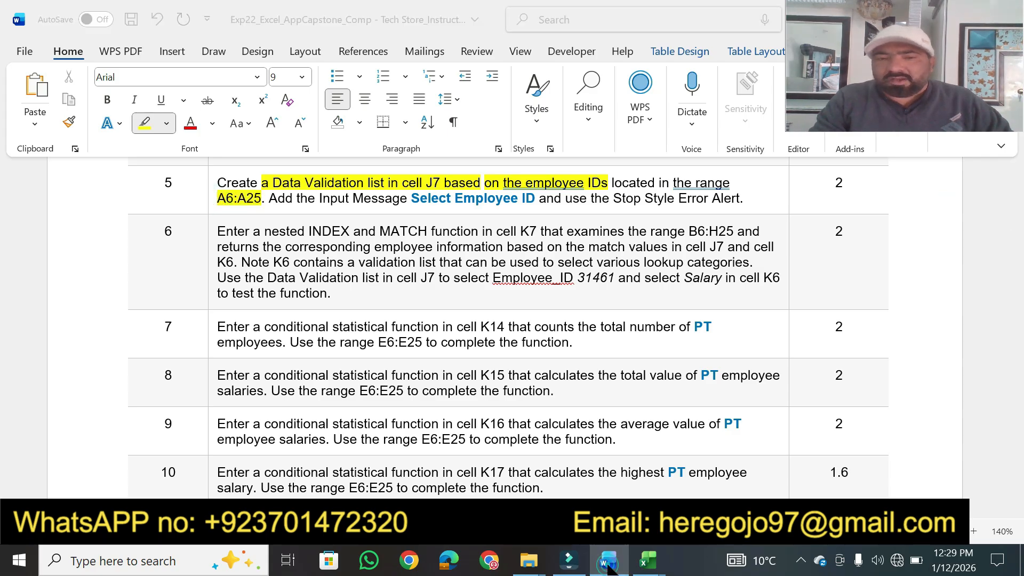
pyautogui.click(368, 348)
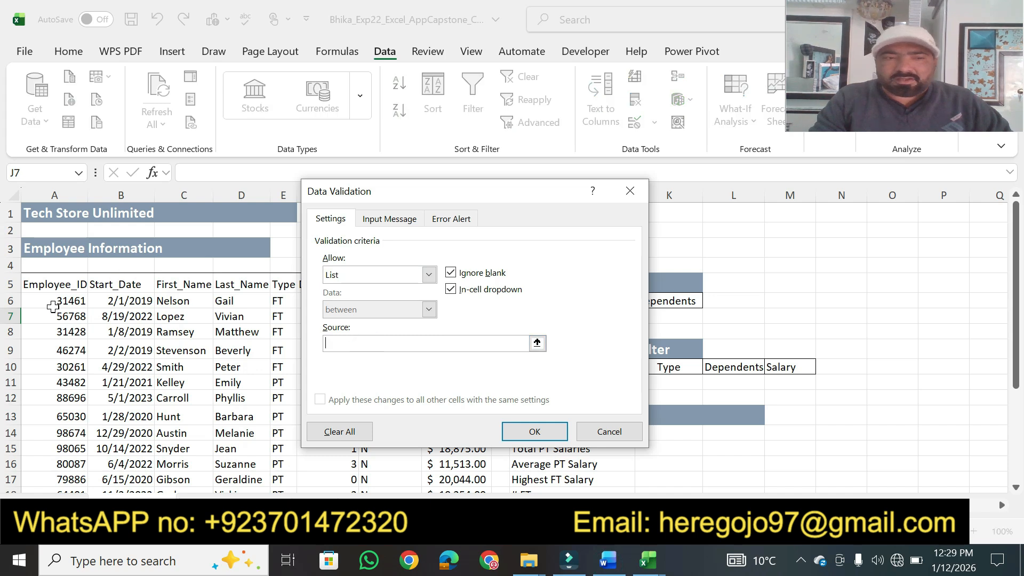
pyautogui.moveTo(36, 300); pyautogui.dragTo(56, 460)
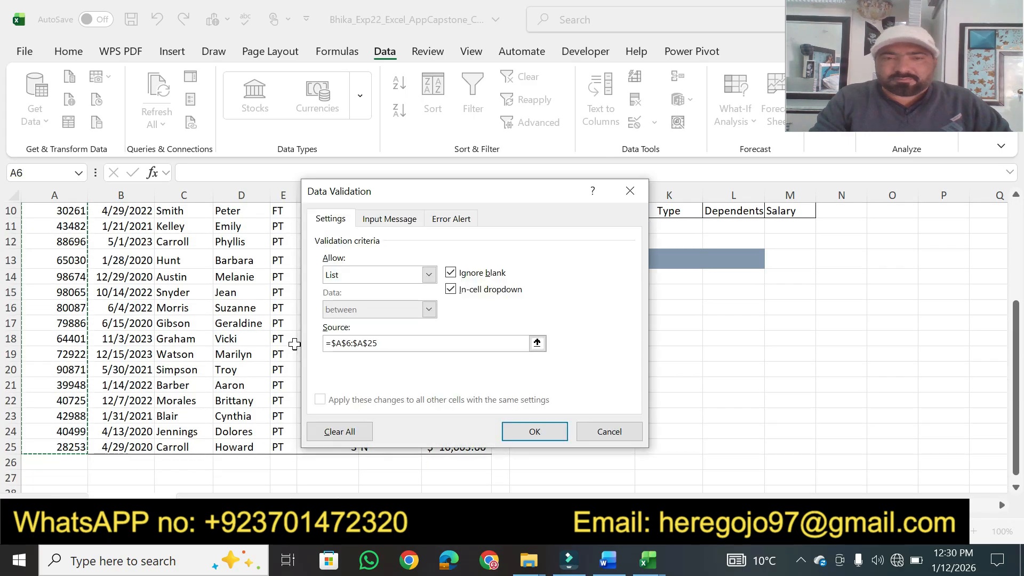
# - Switch to Word, highlight "Input Message Select Employee ID and use the Stop Style Error Alert" in step 5, and select "Select Employee ID"
pyautogui.click(608, 560)
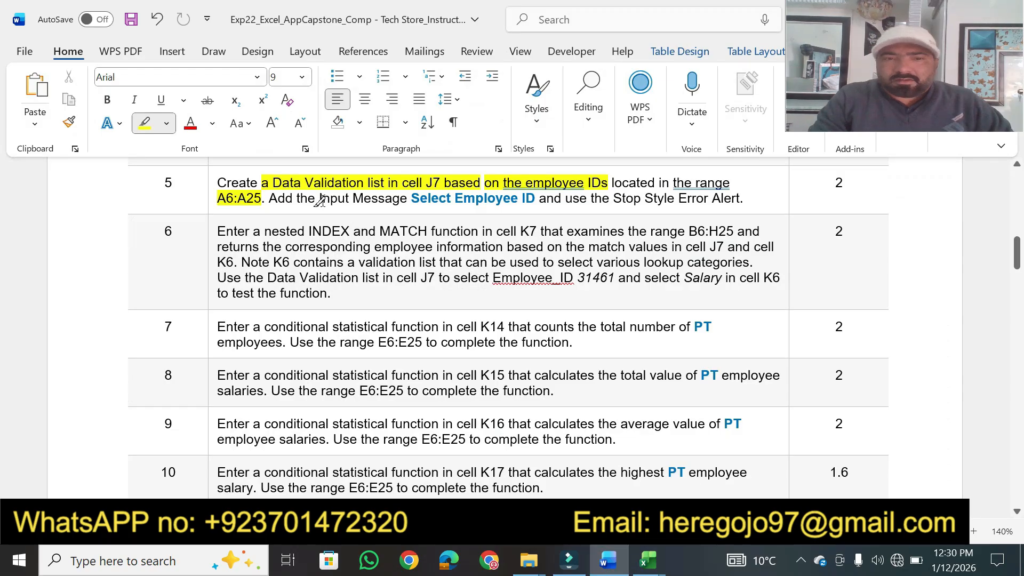
pyautogui.moveTo(319, 199); pyautogui.dragTo(738, 199)
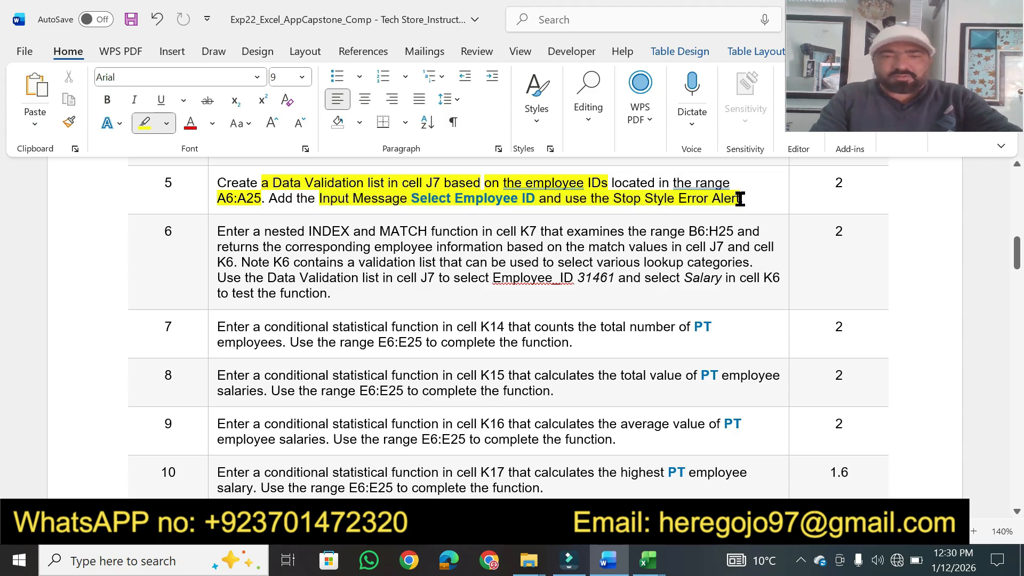
pyautogui.press('Escape')
pyautogui.moveTo(412, 199); pyautogui.dragTo(532, 205)
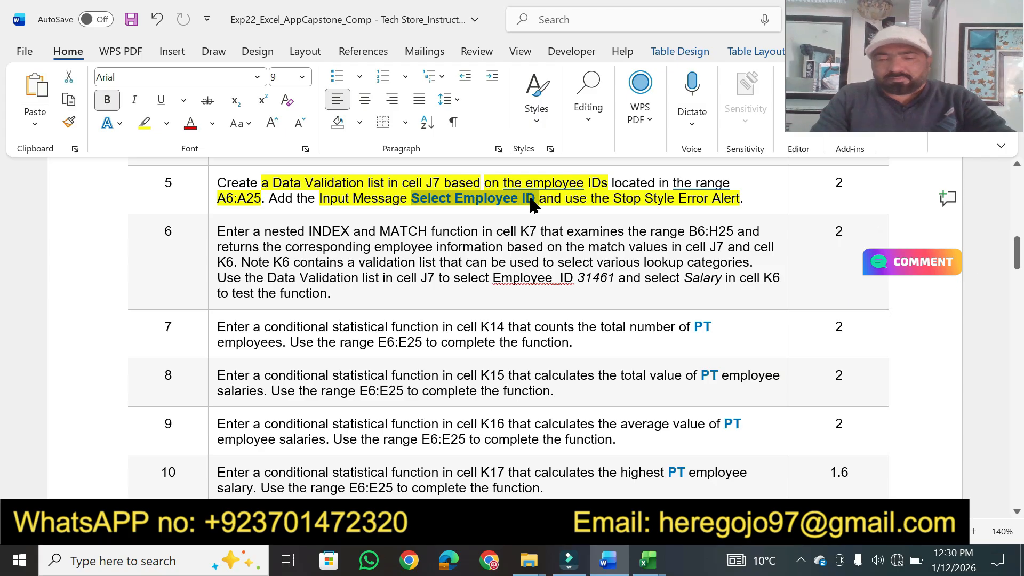
# - Return to Excel and finish J7's data validation with the input message "Select Employee ID" and a Stop style error alert
pyautogui.click(608, 560)
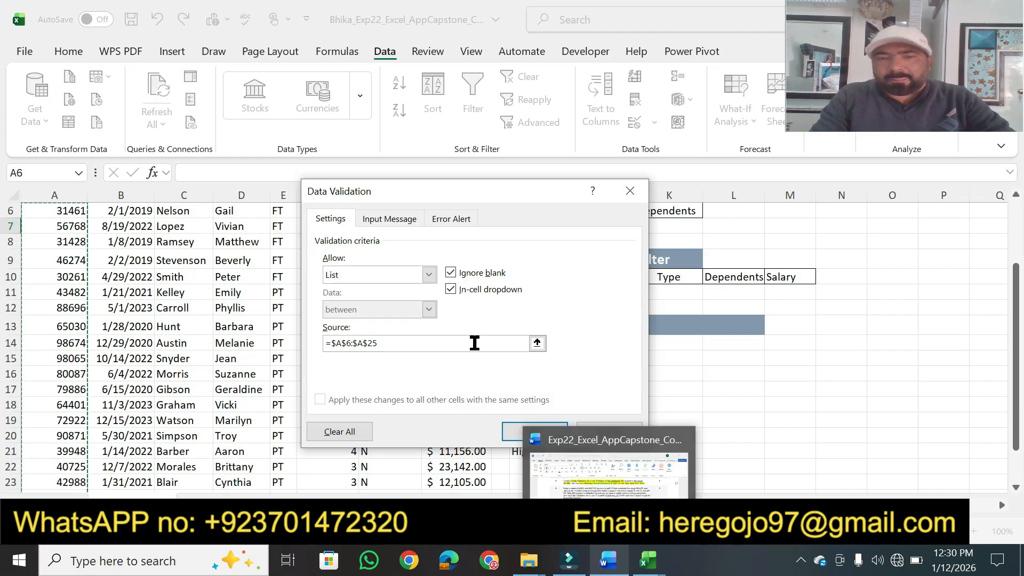
pyautogui.click(393, 224)
pyautogui.click(393, 348)
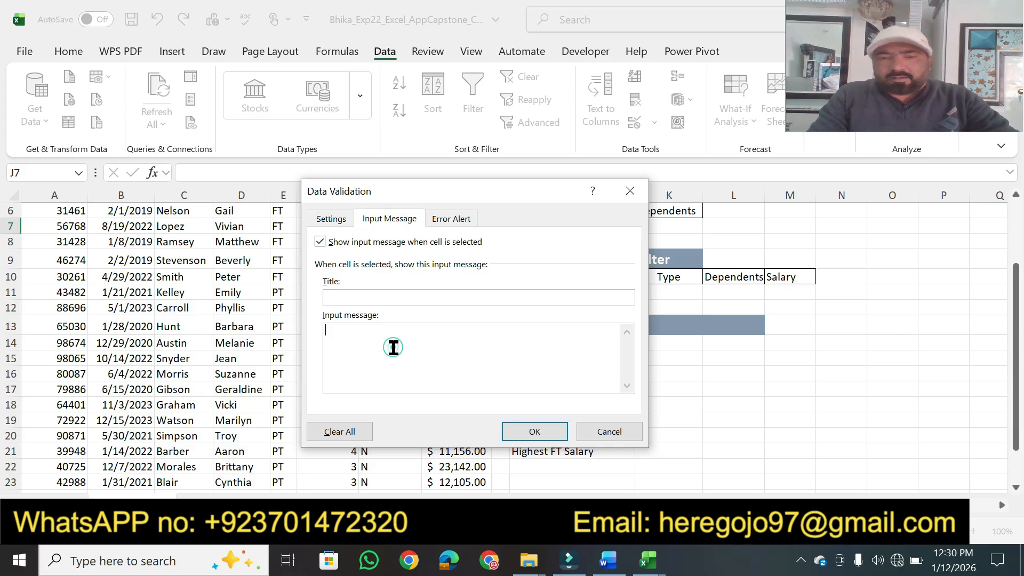
pyautogui.click(451, 218)
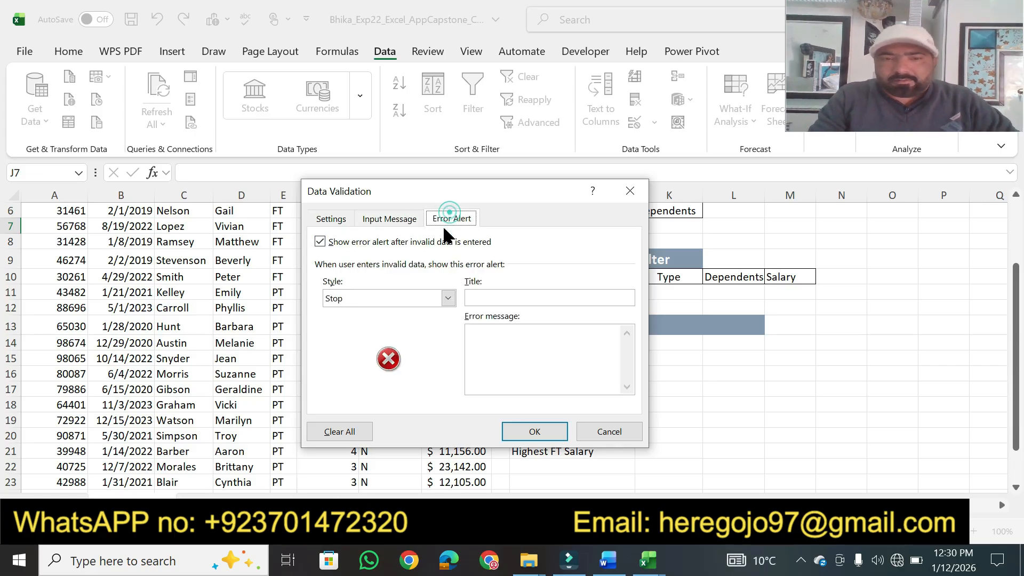
pyautogui.click(534, 432)
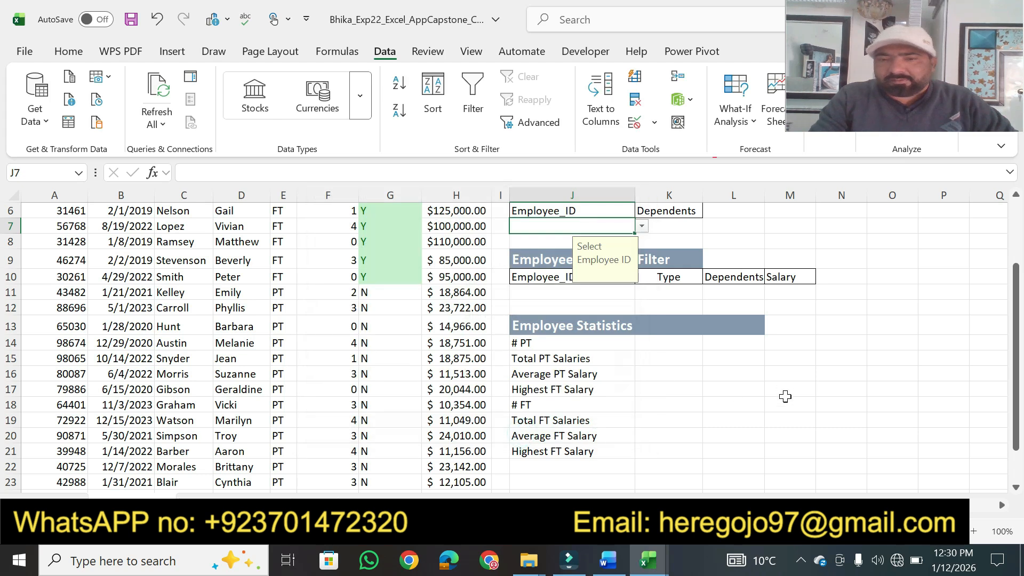
# - Open the validation list in cell J7 to check the employee IDs it offers
pyautogui.click(785, 396)
pyautogui.click(616, 224)
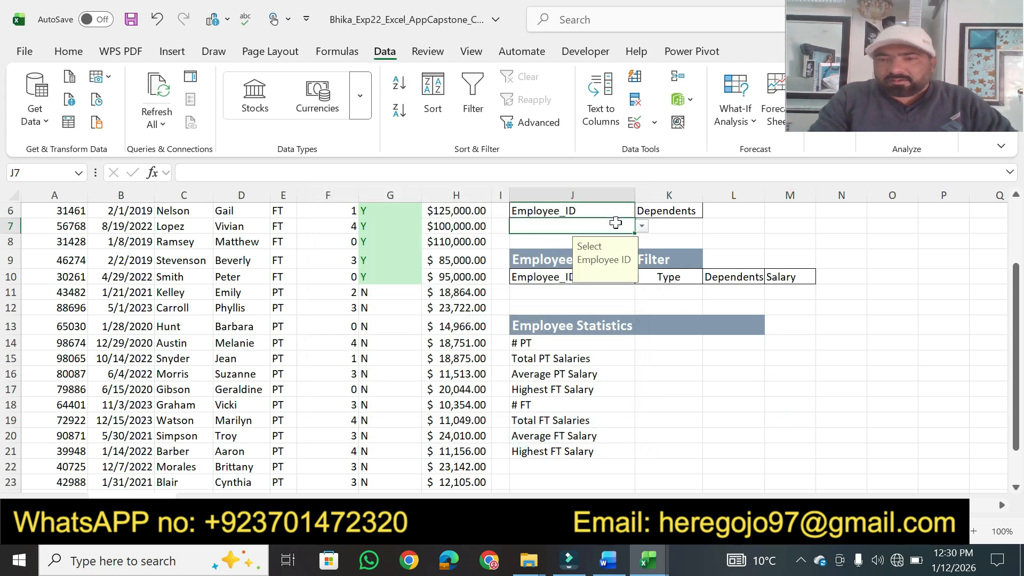
pyautogui.click(642, 226)
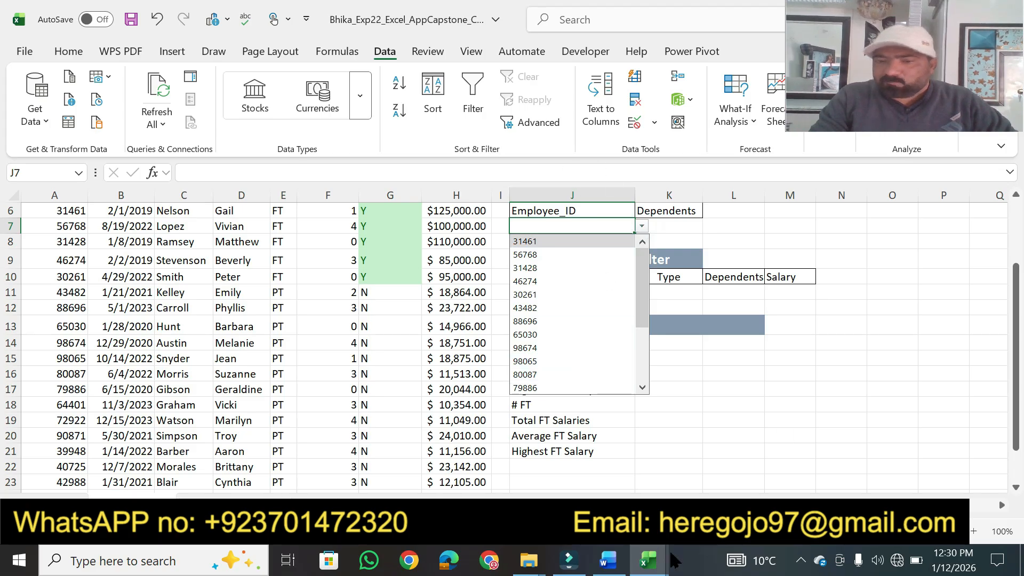
# - Switch to Word, clear the highlight from "Select Employee ID" and highlight the points value of step 5
pyautogui.click(608, 560)
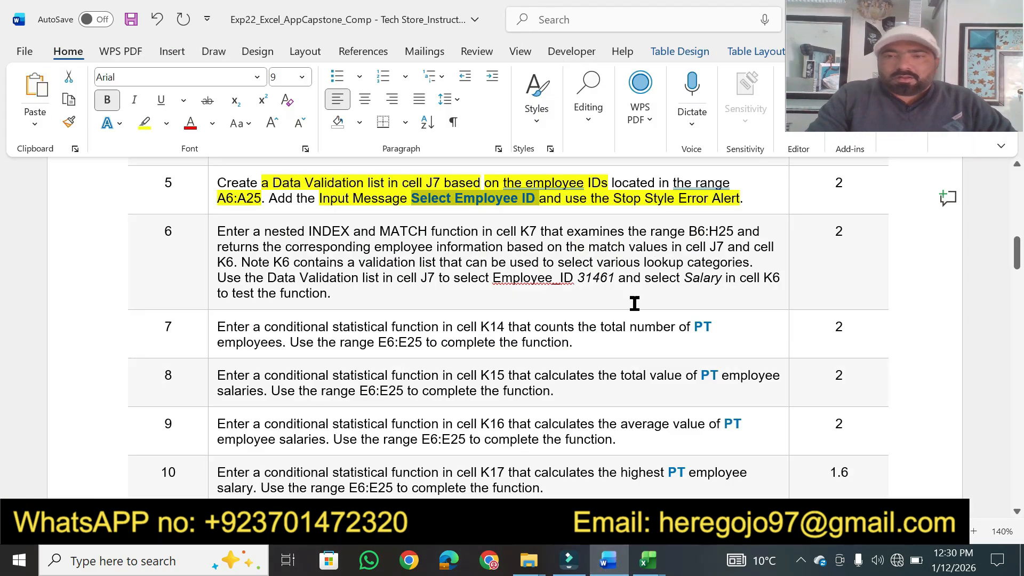
pyautogui.click(142, 123)
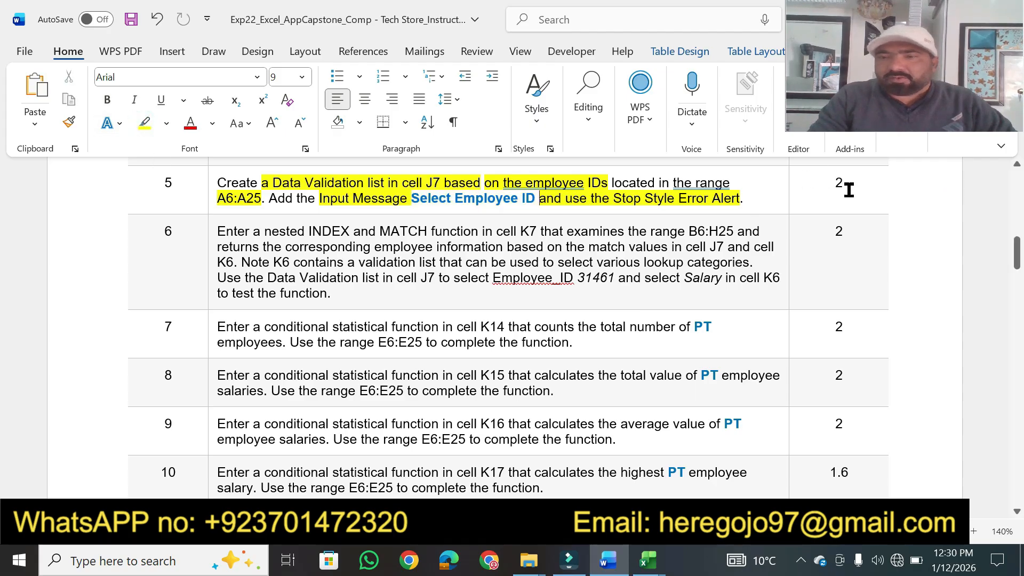
pyautogui.click(143, 124)
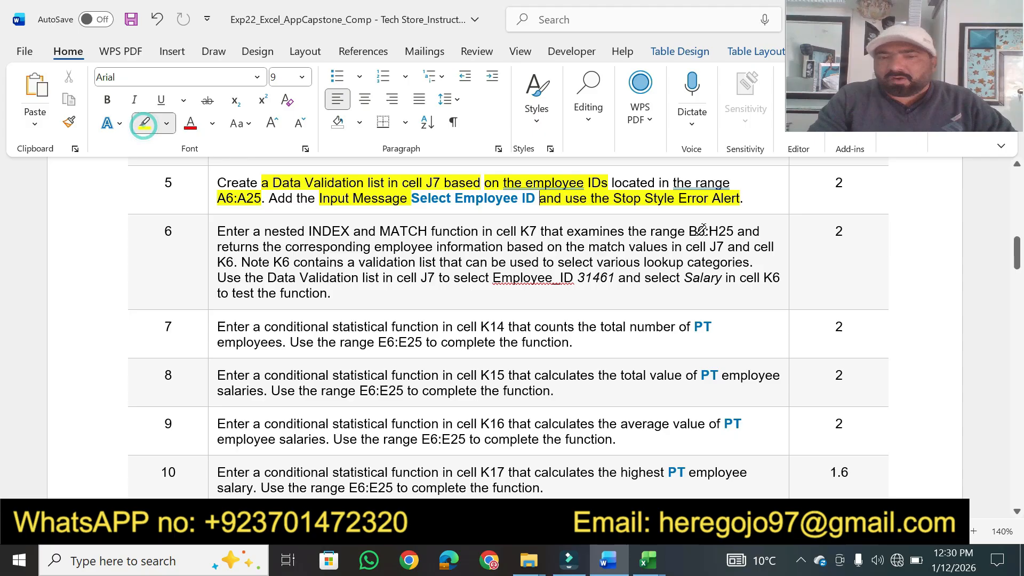
pyautogui.click(846, 185)
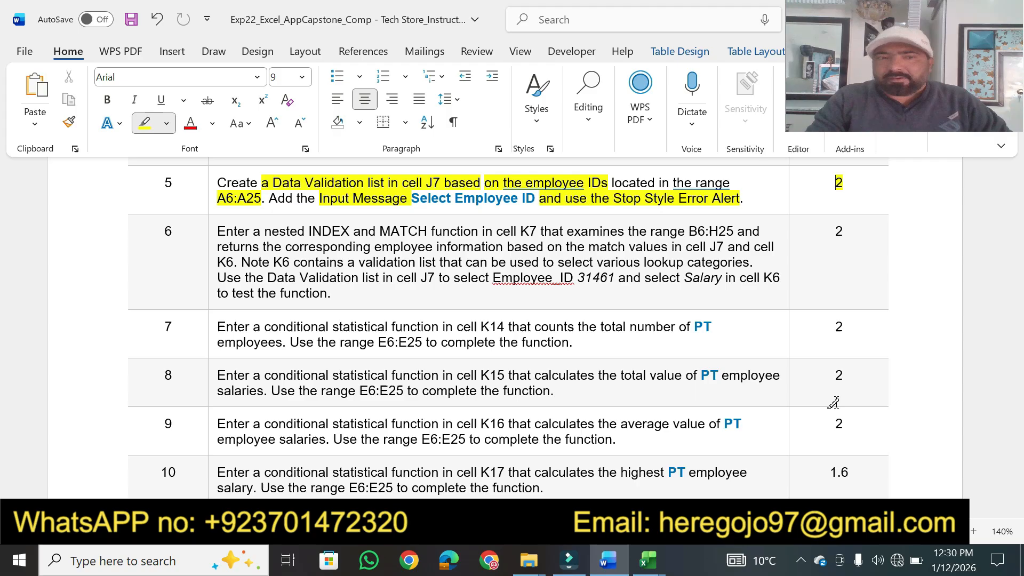
# - Try to highlight the step 6 instructions on the nested INDEX and MATCH function in K7 and the validation list notes
pyautogui.click(1016, 513)
pyautogui.click(1017, 513)
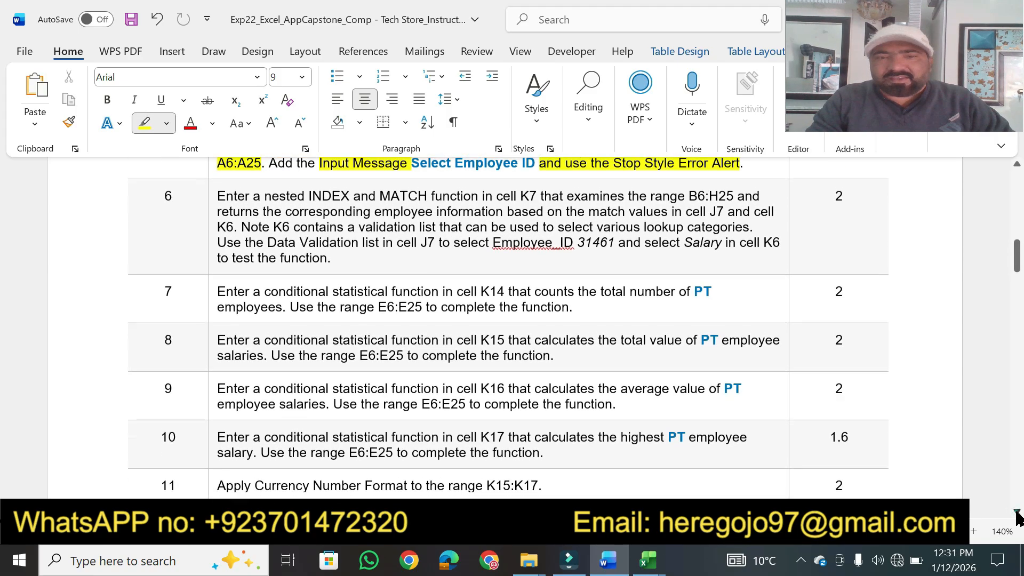
pyautogui.click(1016, 513)
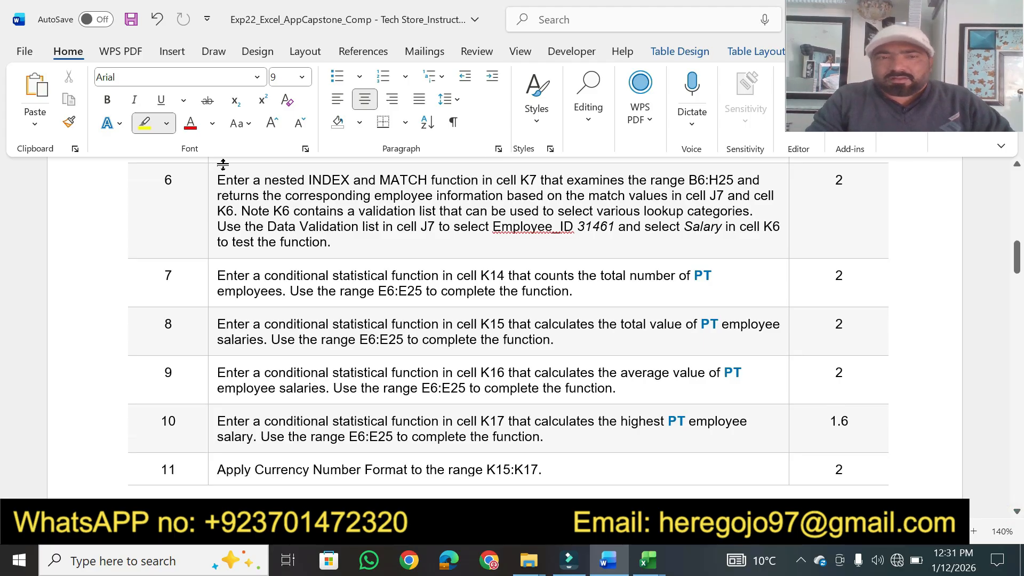
pyautogui.moveTo(219, 177); pyautogui.dragTo(758, 175)
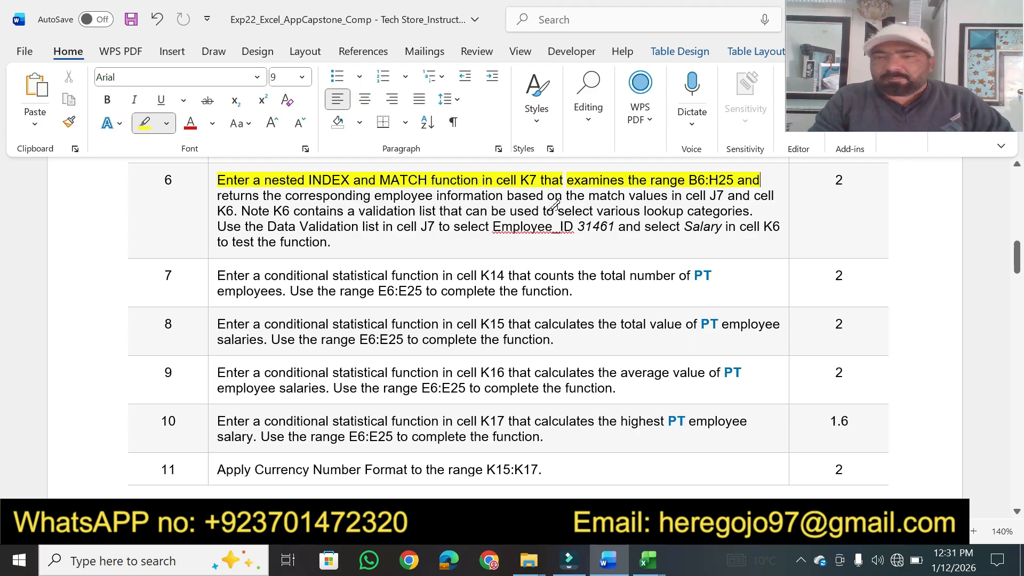
pyautogui.moveTo(588, 196); pyautogui.dragTo(738, 195)
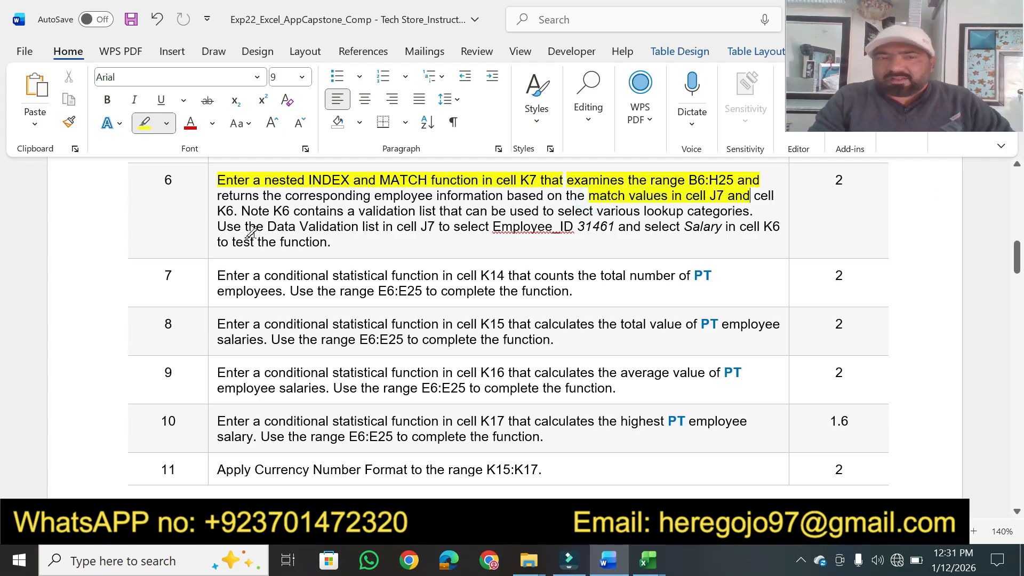
pyautogui.moveTo(216, 211); pyautogui.dragTo(750, 209)
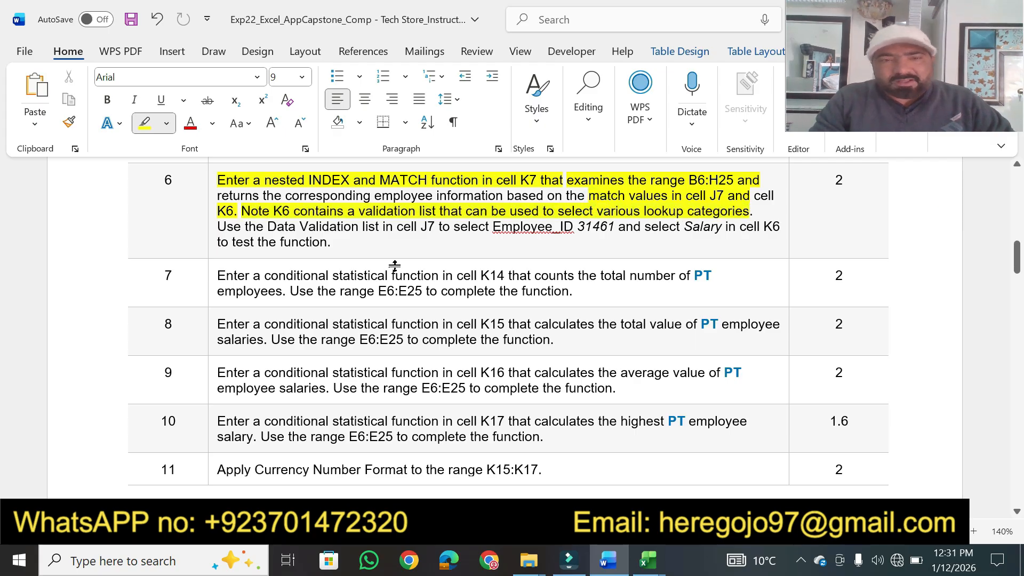
pyautogui.moveTo(266, 230)
pyautogui.mouseDown()
pyautogui.moveTo(438, 227)
pyautogui.moveTo(555, 192)
pyautogui.moveTo(498, 255)
pyautogui.moveTo(483, 250)
pyautogui.mouseUp()
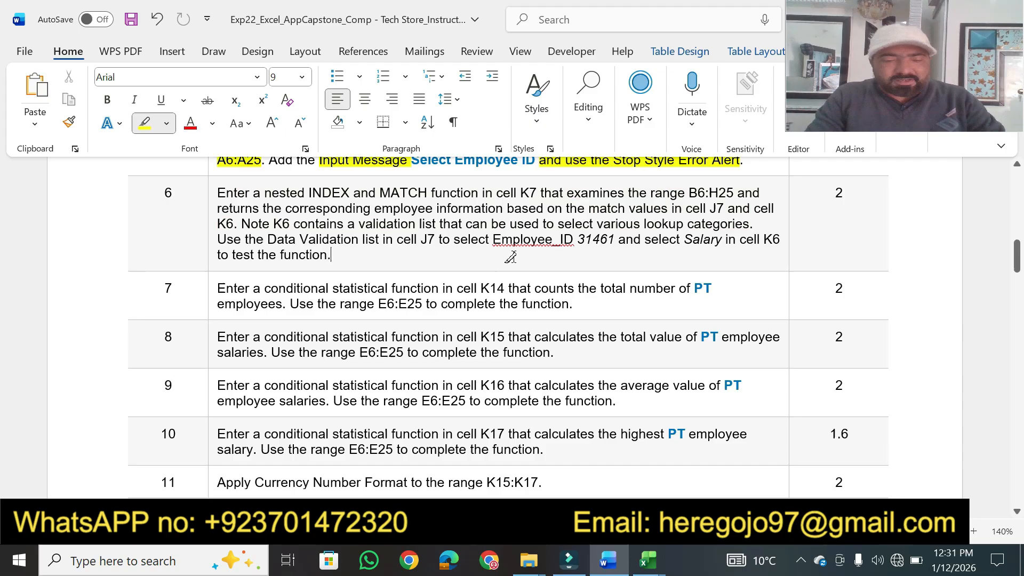
# - Undo the last change to bring back the yellow highlighting in the step 6 instructions
pyautogui.hotkey('ctrl', 'z')
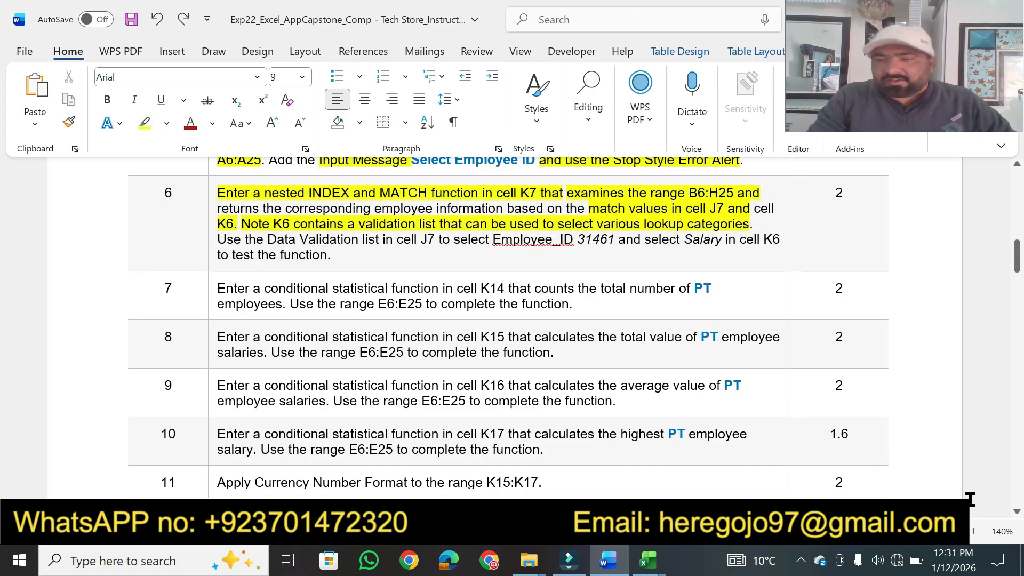
pyautogui.click(1016, 512)
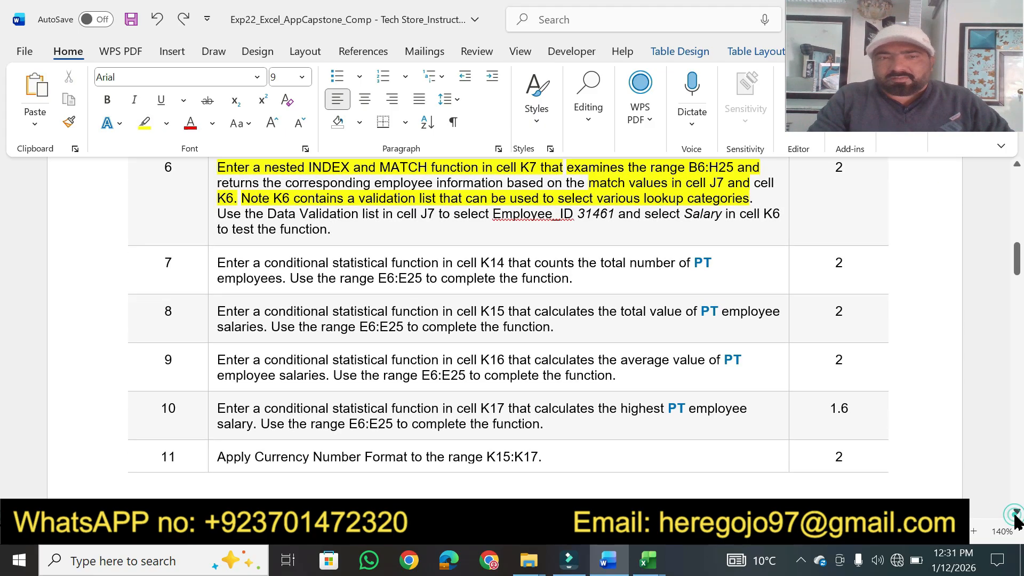
pyautogui.click(1018, 163)
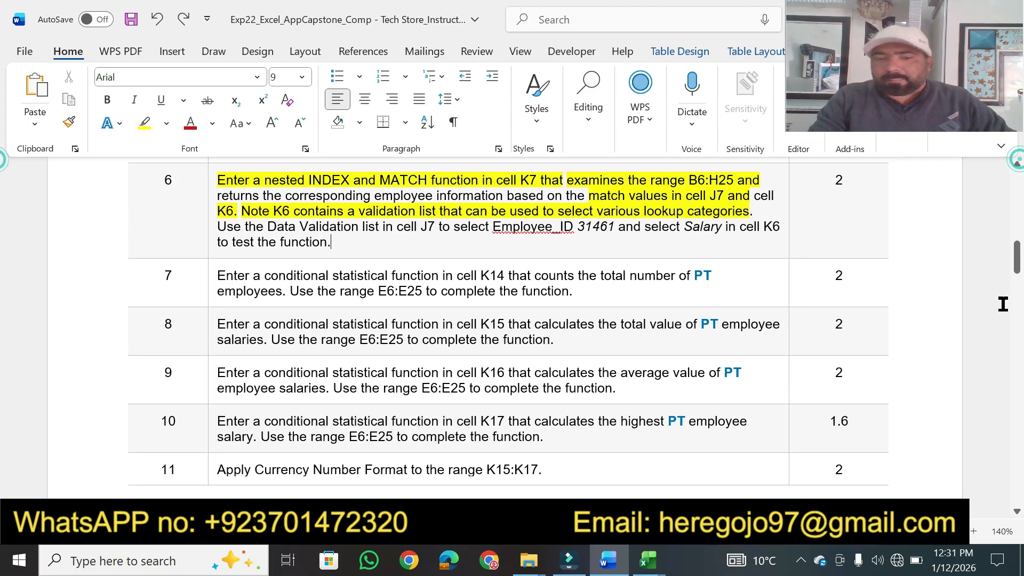
# - Switch to Excel and enter =INDEX($B$6:$H$25, MATCH($J$7, $A$6:$A$25, 0), MATCH($K$6, $B$5:$H$5, 0)) in cell K7
pyautogui.hotkey('alt', 'Tab')
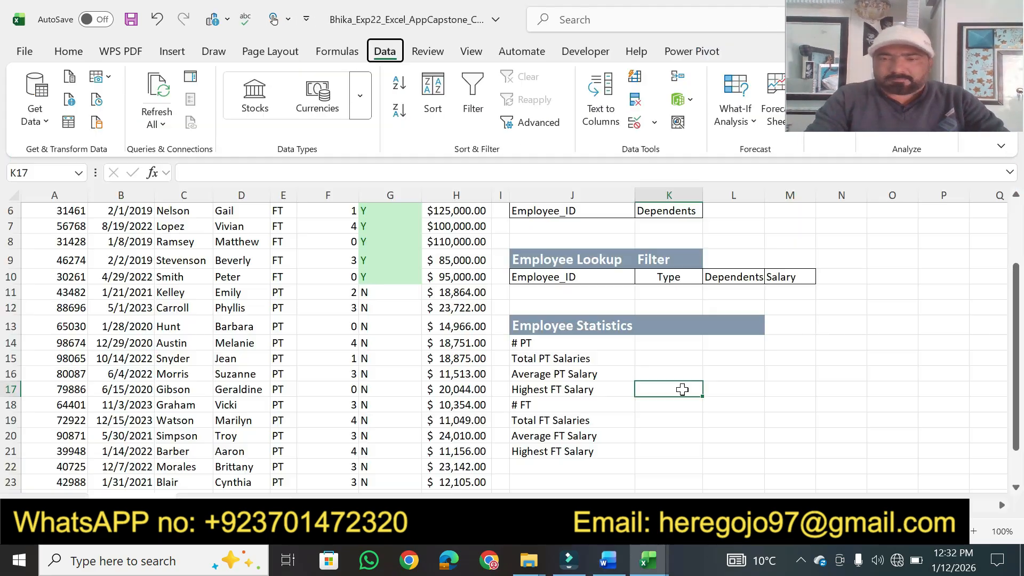
pyautogui.click(668, 224)
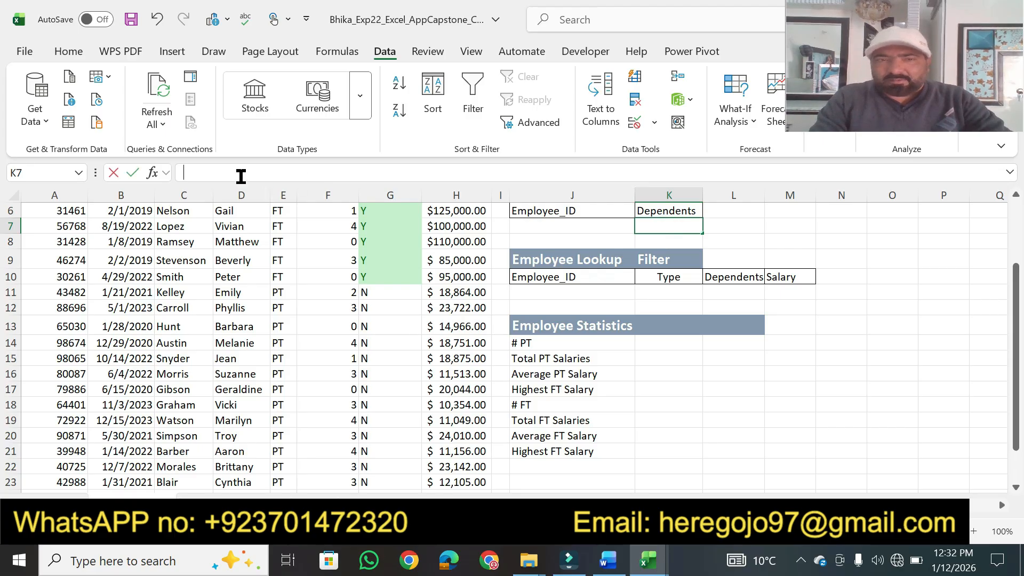
pyautogui.write('=INDEX($B$6:$H$25, MATCH($J$7, $A$6:$A$25, 0), MATCH($K$6, $B$5:$H$5, 0))')
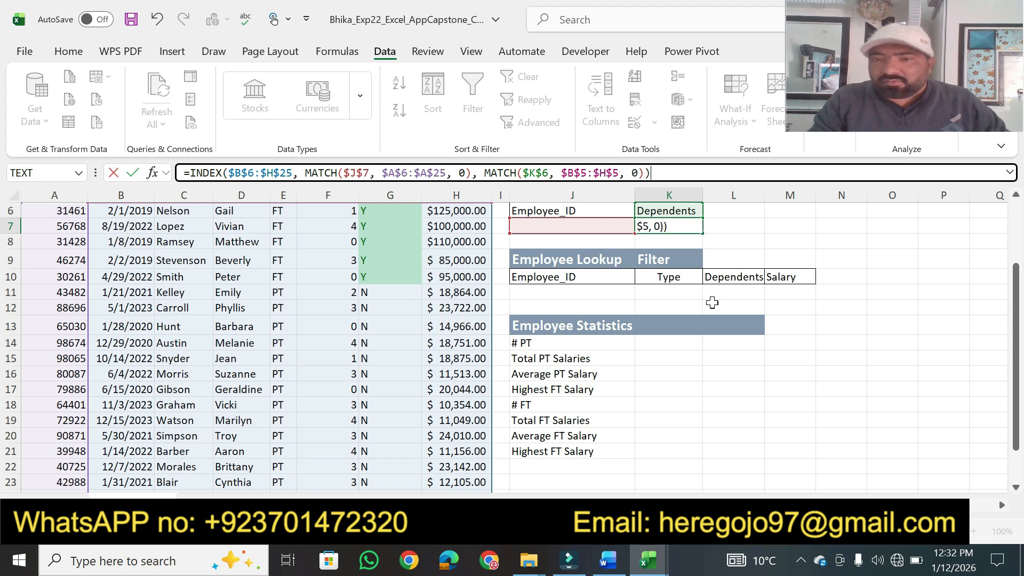
pyautogui.click(608, 571)
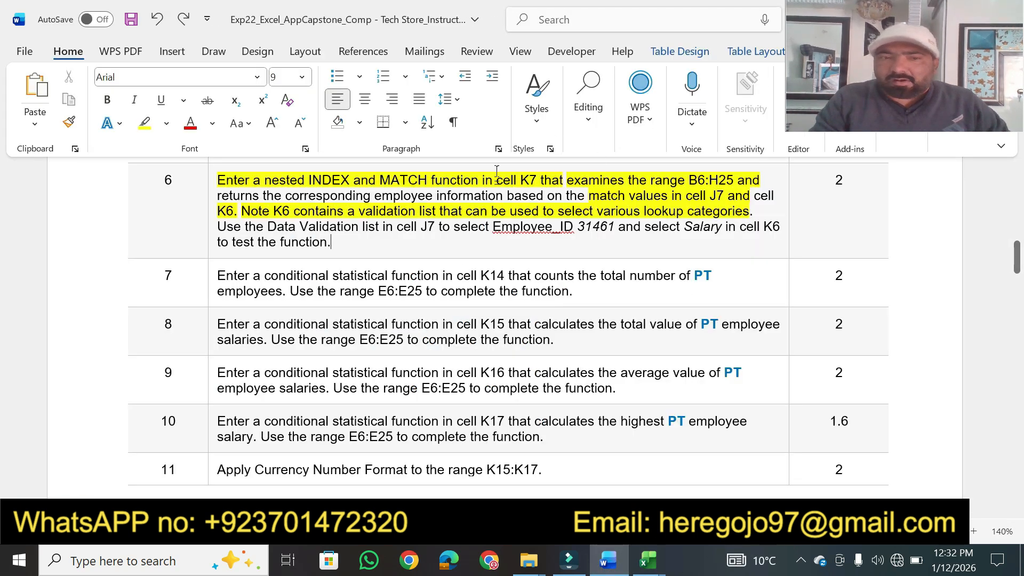
pyautogui.click(609, 562)
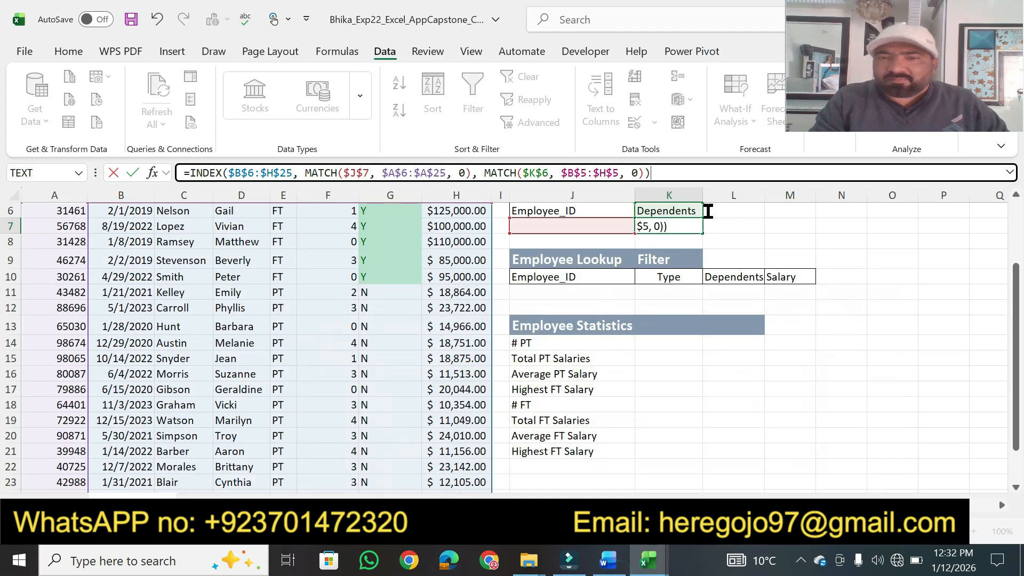
pyautogui.press('Return')
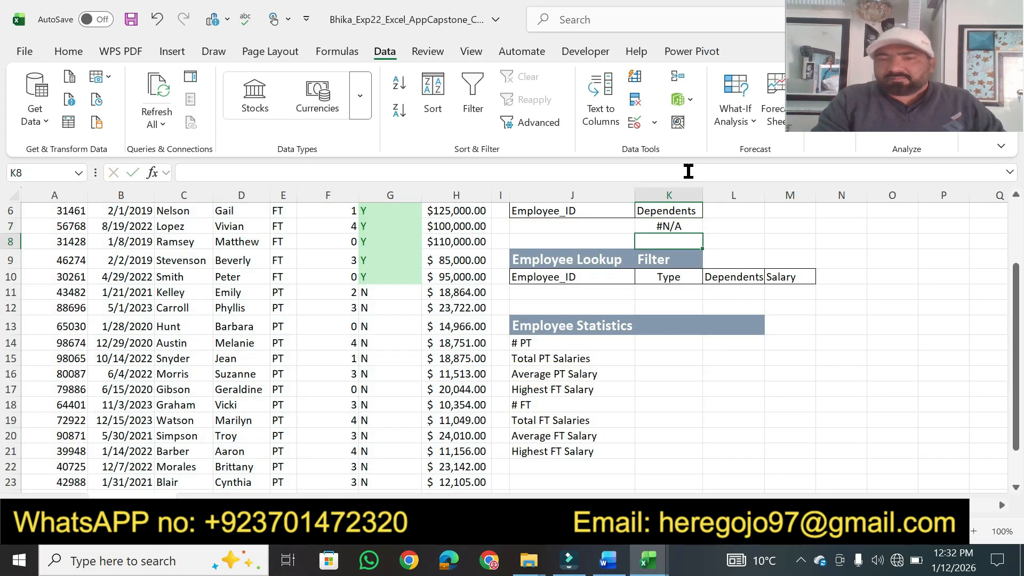
pyautogui.click(688, 228)
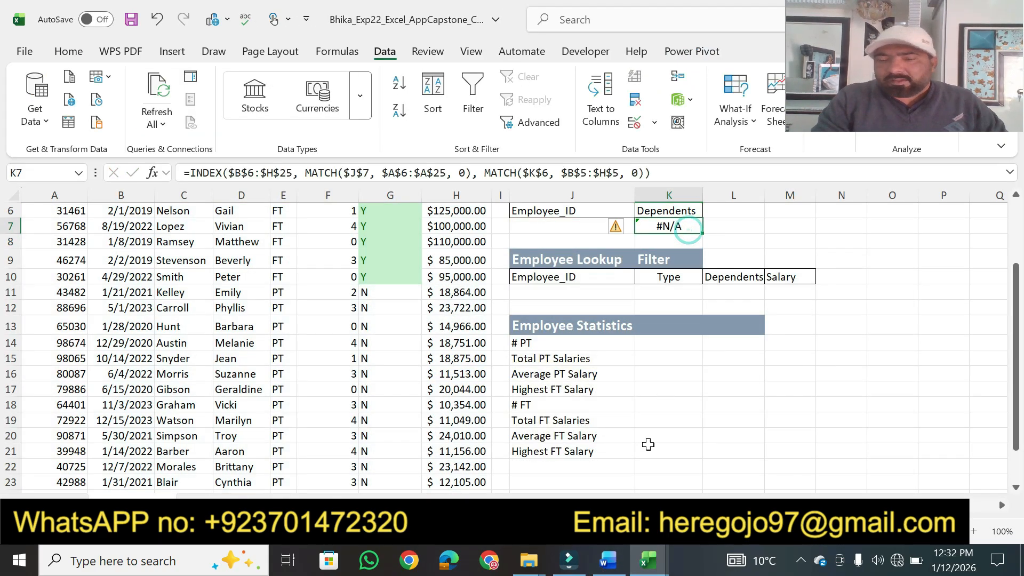
# - Check the step 6 test instruction in Word, return to Excel and choose the first employee ID from J7's validation list
pyautogui.click(608, 560)
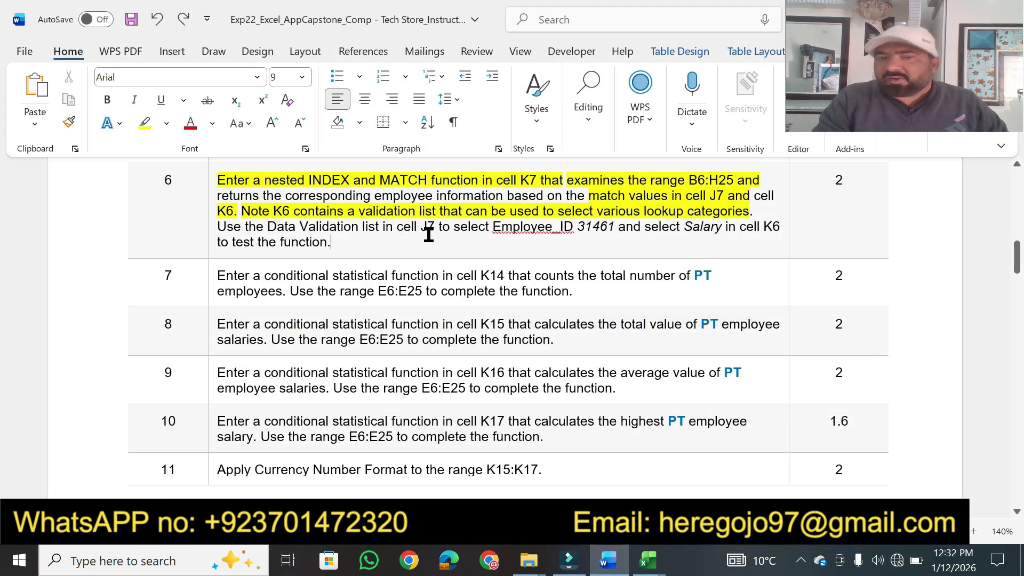
pyautogui.doubleClick(575, 227)
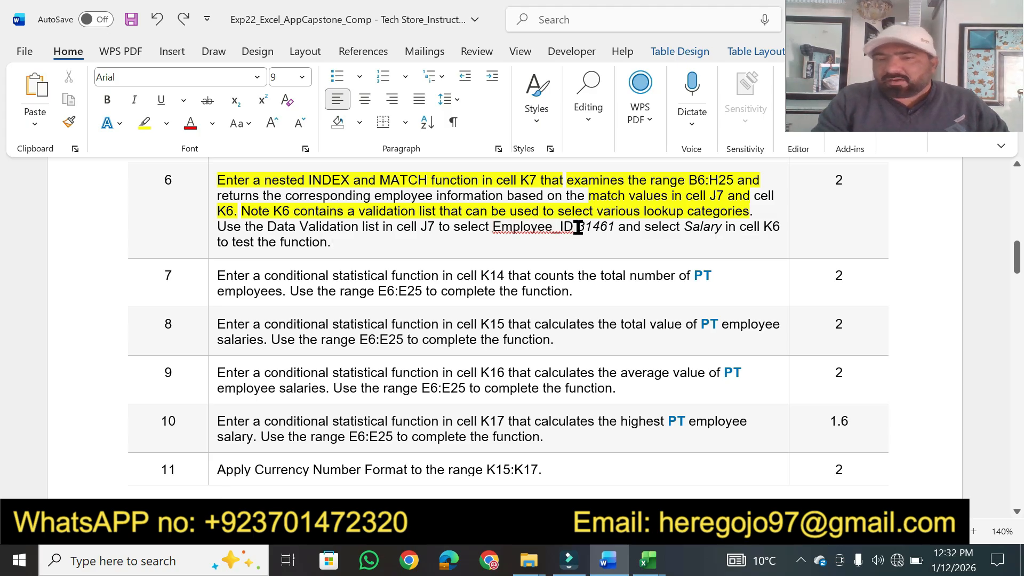
pyautogui.click(648, 560)
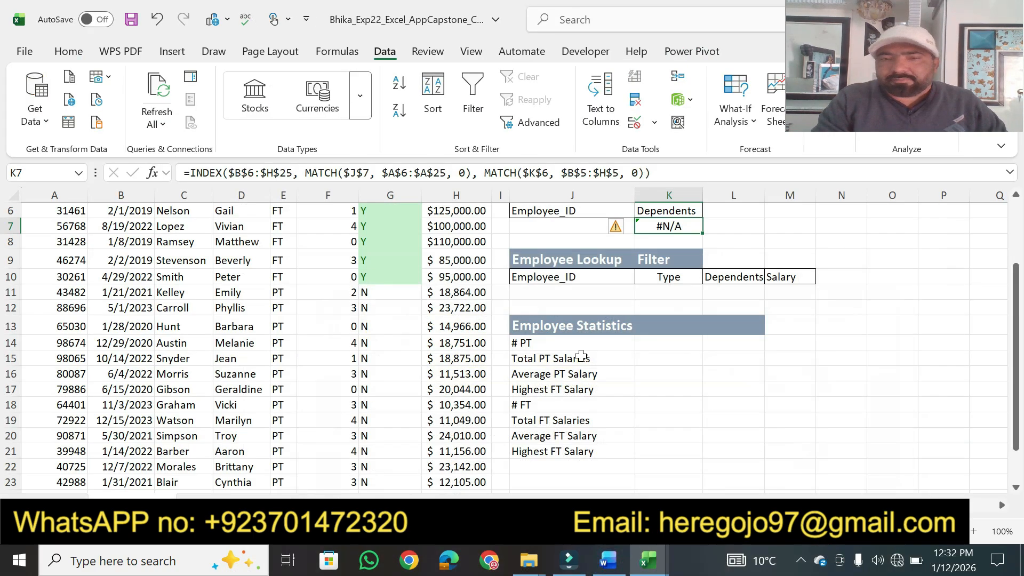
pyautogui.click(590, 229)
pyautogui.click(641, 227)
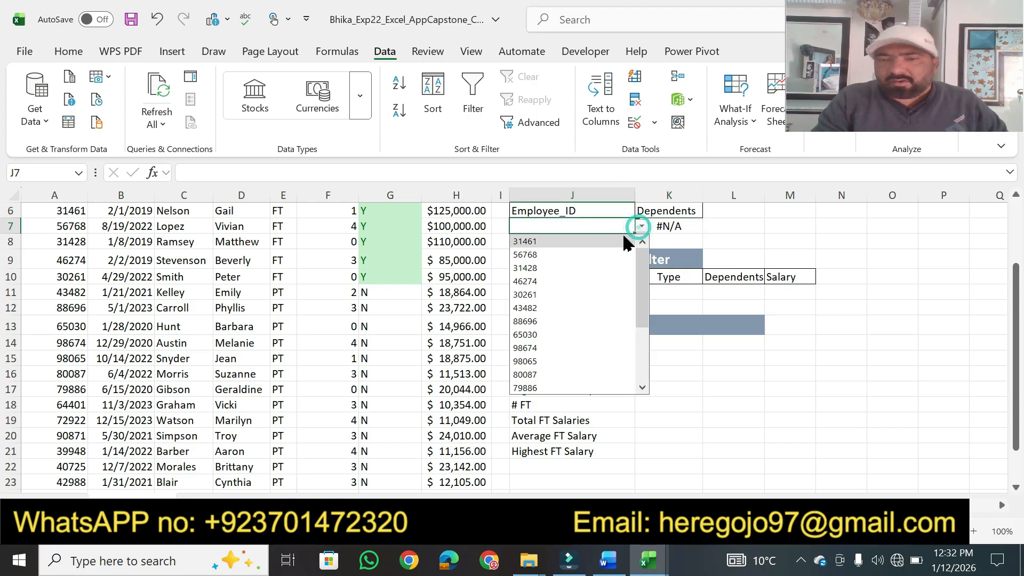
pyautogui.click(569, 243)
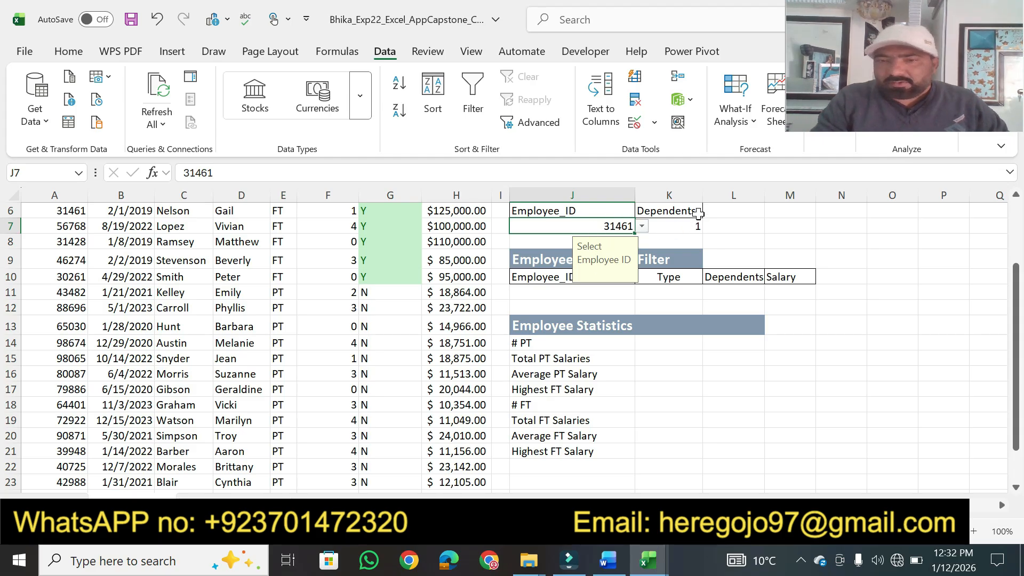
# - Test the K7 lookup by choosing the row 10 and row 13 employee IDs in J7, and reselect the row 6 ID
pyautogui.click(798, 242)
pyautogui.click(622, 224)
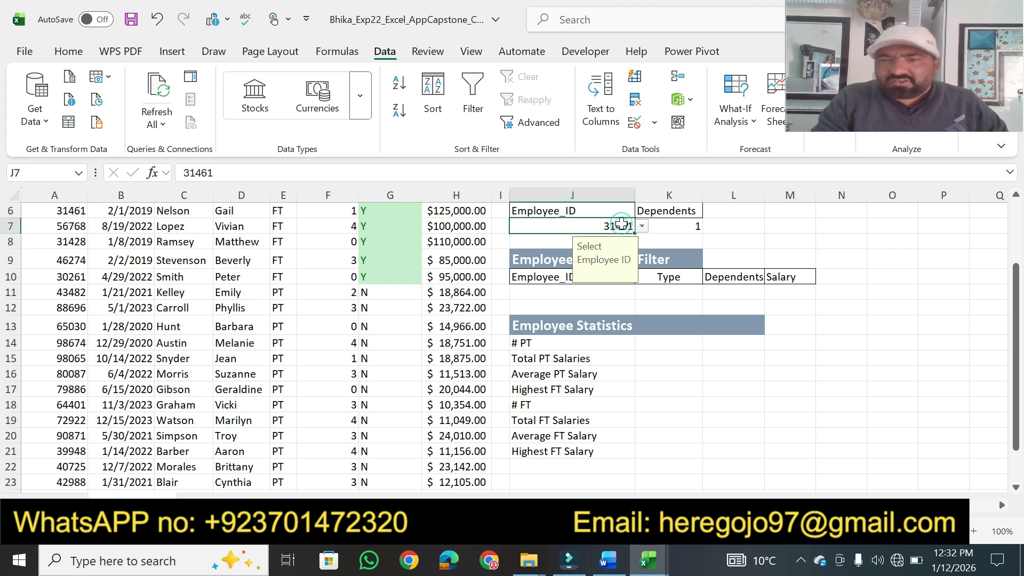
pyautogui.click(641, 226)
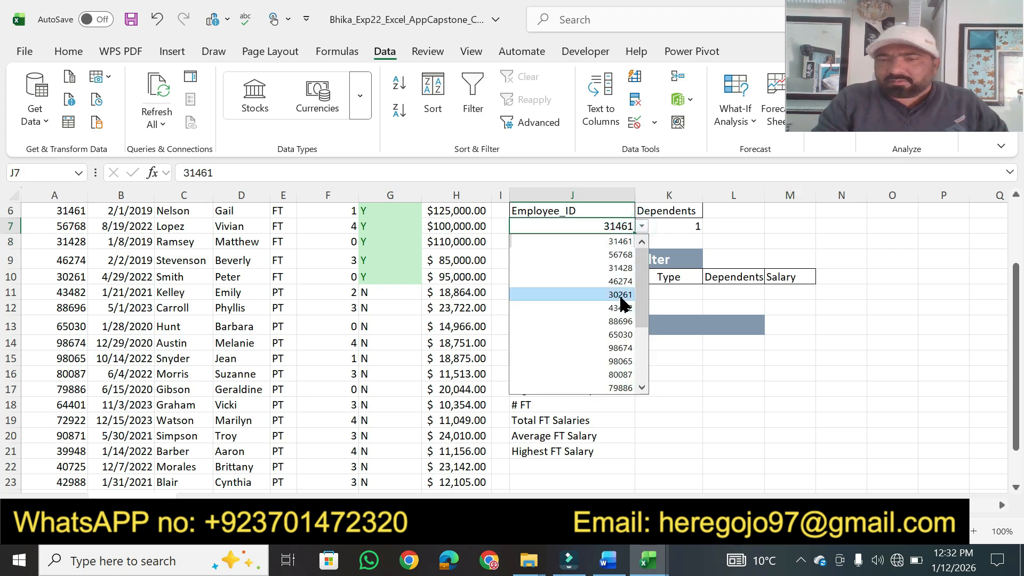
pyautogui.click(620, 295)
pyautogui.click(641, 227)
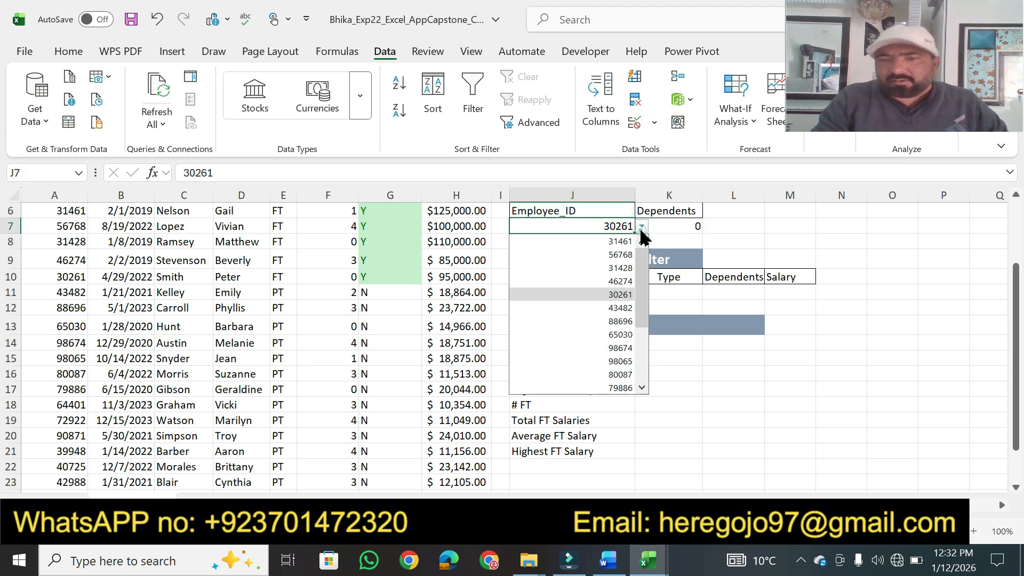
pyautogui.click(622, 329)
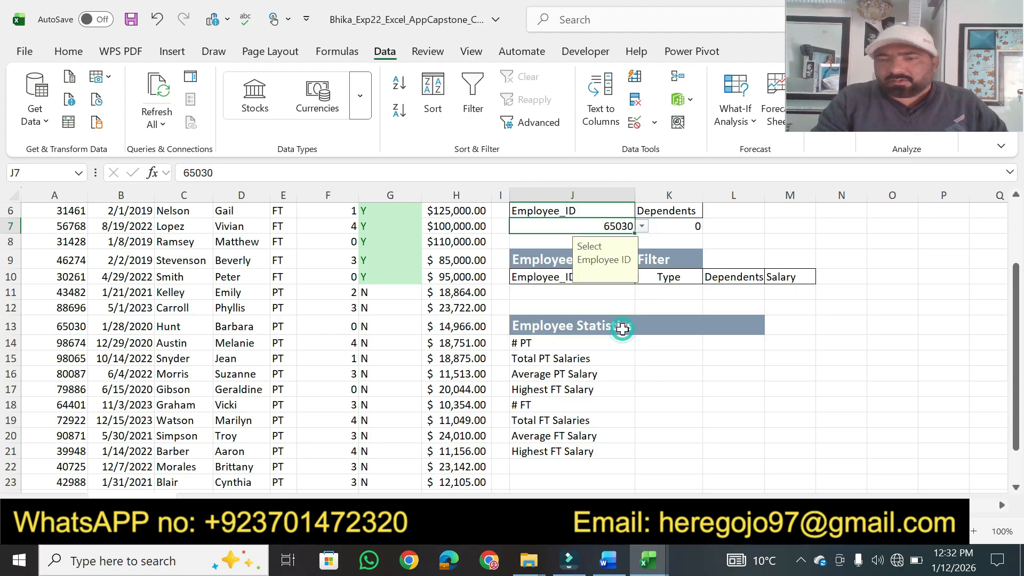
pyautogui.click(641, 226)
pyautogui.click(621, 241)
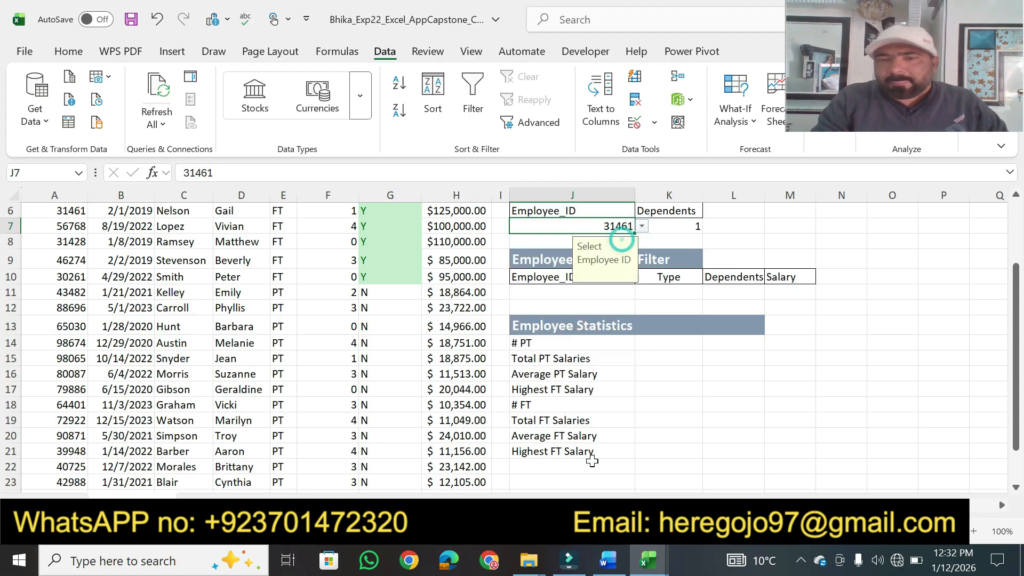
# - Switch to Word and highlight step 6's instruction on selecting the Employee_ID in J7 and Salary in K6, plus its points value
pyautogui.click(608, 561)
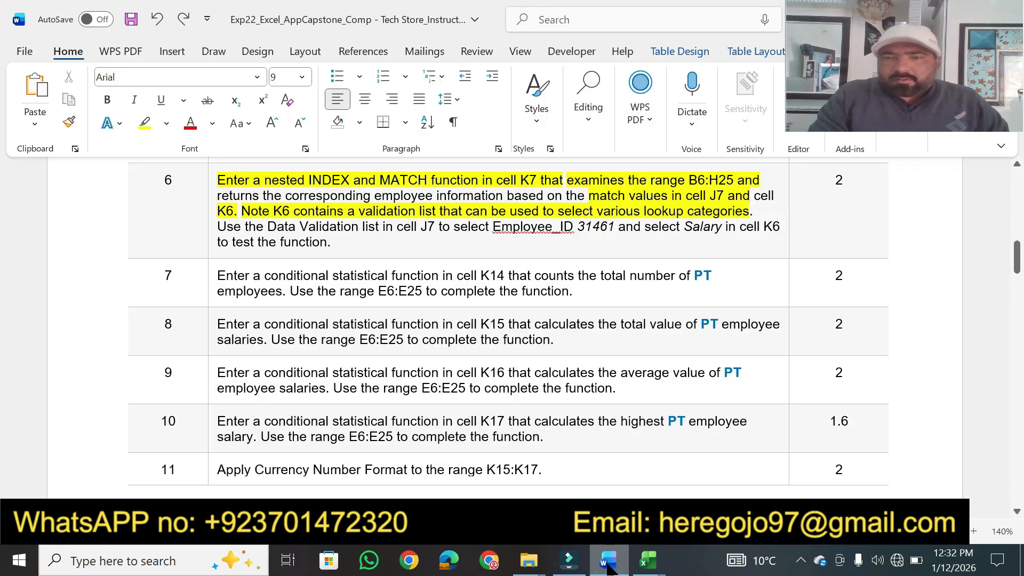
pyautogui.click(140, 128)
pyautogui.moveTo(267, 226)
pyautogui.mouseDown()
pyautogui.moveTo(487, 226)
pyautogui.moveTo(502, 212)
pyautogui.moveTo(560, 226)
pyautogui.moveTo(780, 228)
pyautogui.mouseUp()
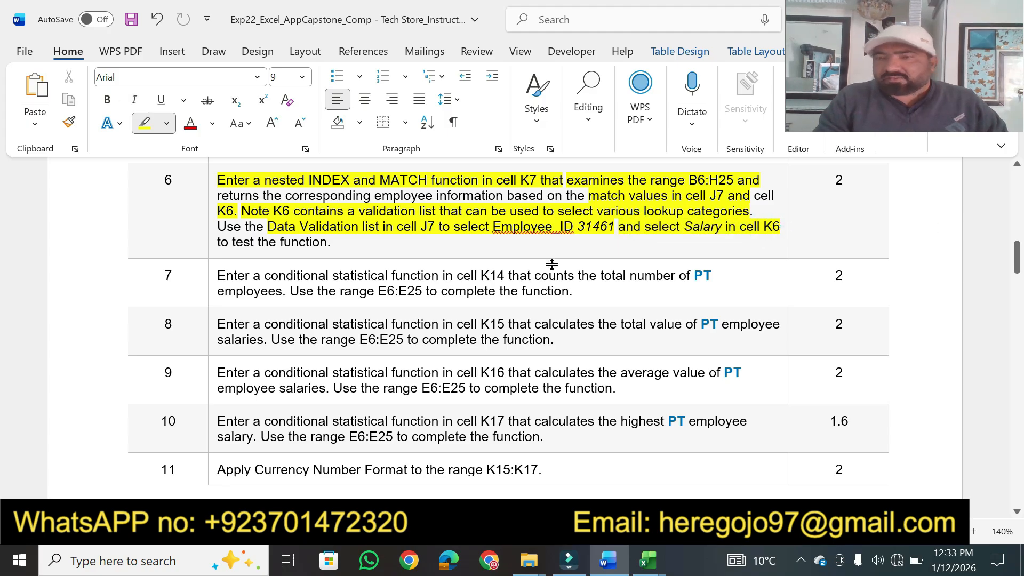
pyautogui.moveTo(847, 185); pyautogui.dragTo(833, 181)
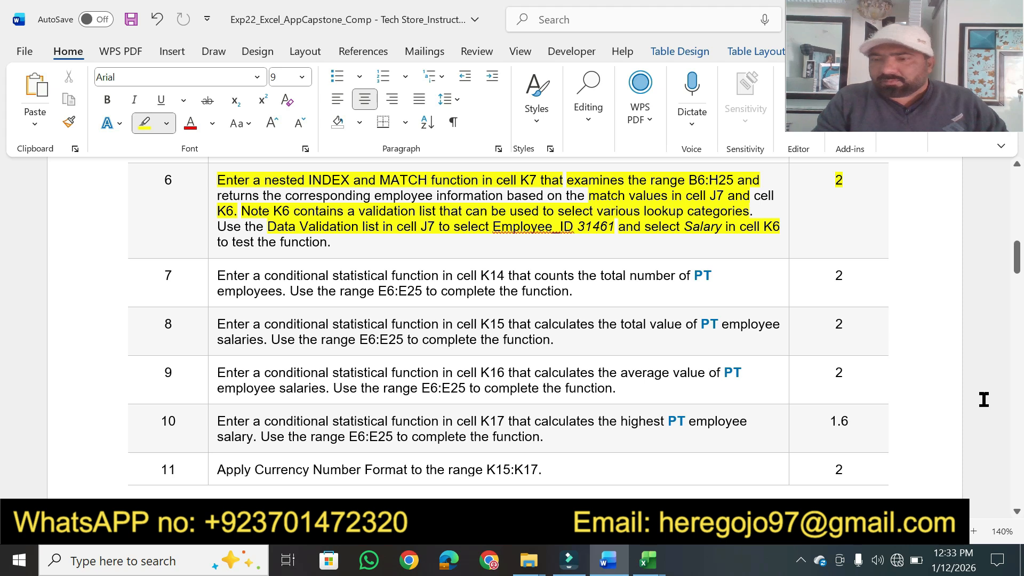
# - Highlight the step 7 instructions on counting PT employees in cell K14 and on using the range E6:E25
pyautogui.click(1016, 513)
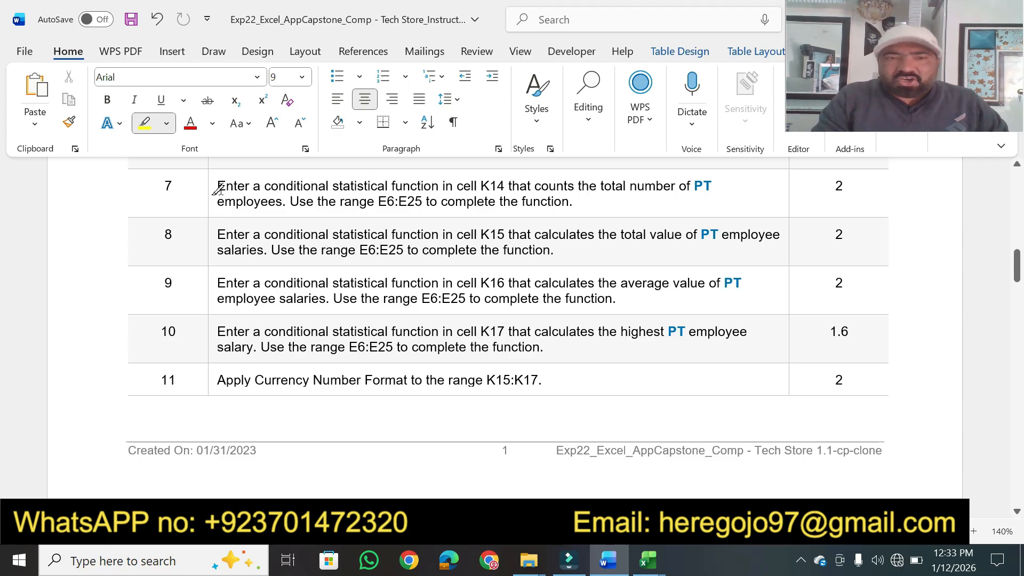
pyautogui.moveTo(216, 186); pyautogui.dragTo(712, 185)
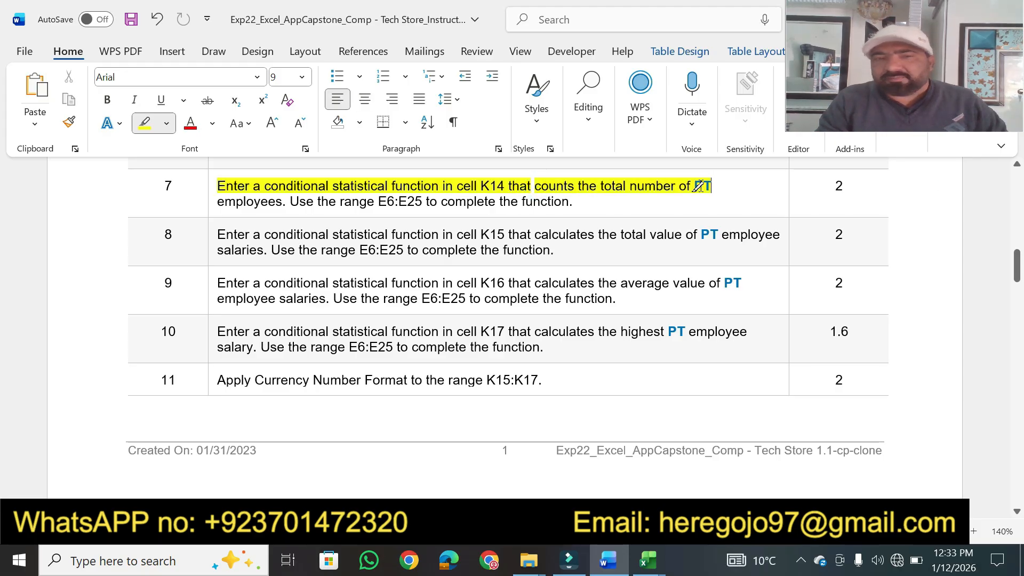
pyautogui.moveTo(279, 203); pyautogui.dragTo(225, 207)
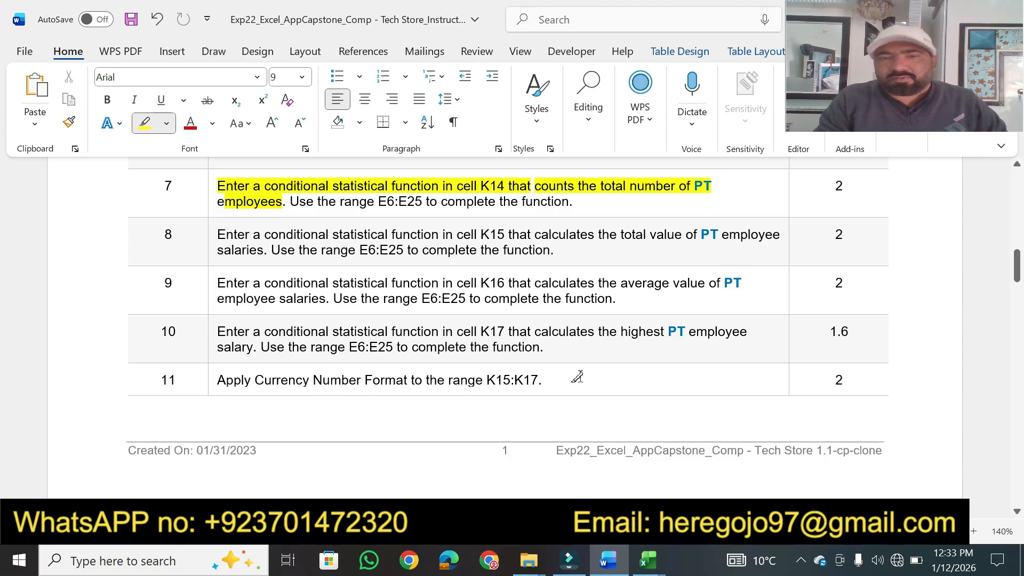
pyautogui.moveTo(377, 202); pyautogui.dragTo(568, 203)
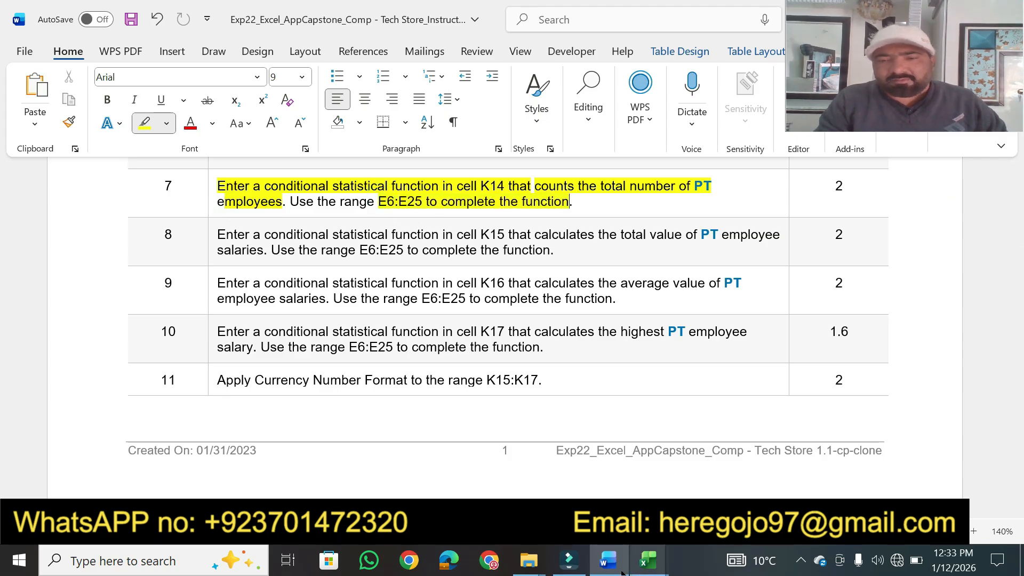
# - Switch to Excel and start a COUNTIF formula in cell K14 beside the # PT label
pyautogui.click(648, 560)
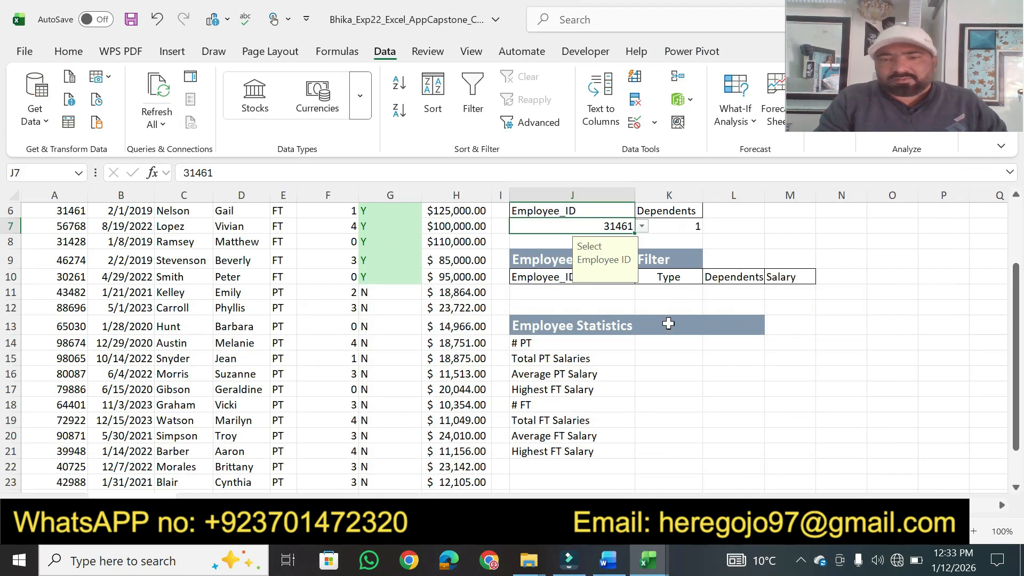
pyautogui.doubleClick(662, 348)
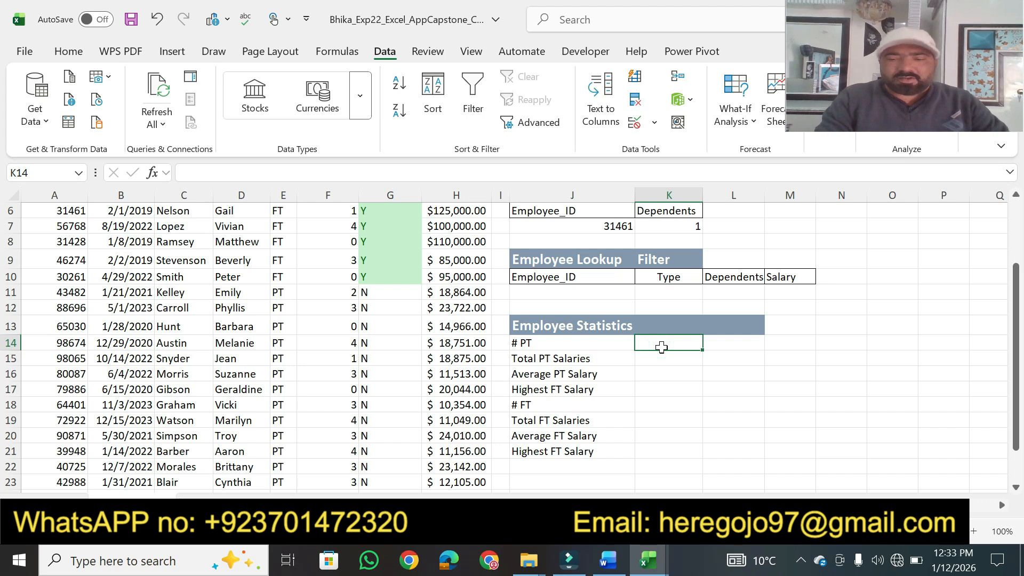
pyautogui.write('=cou')
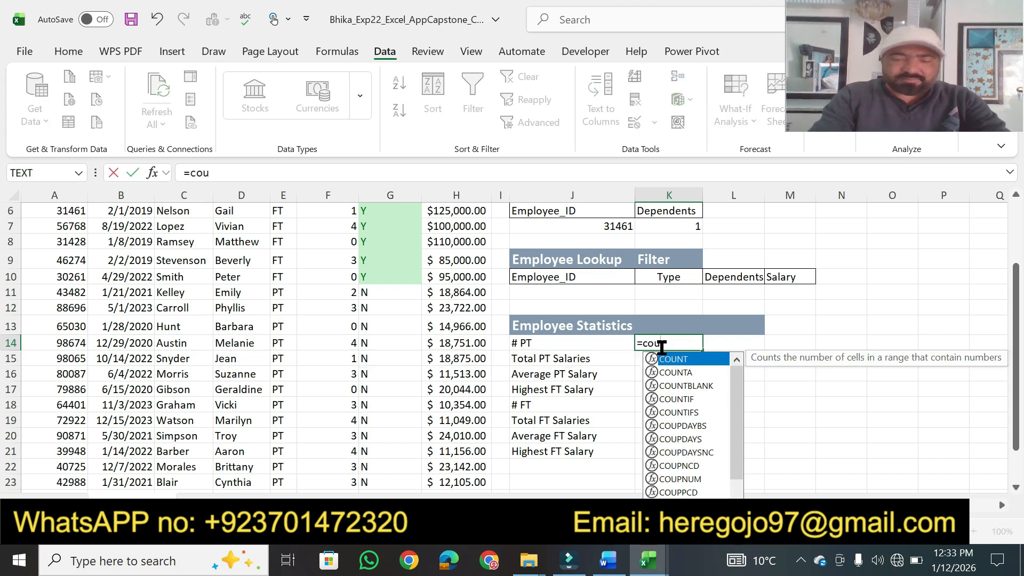
pyautogui.write('nti')
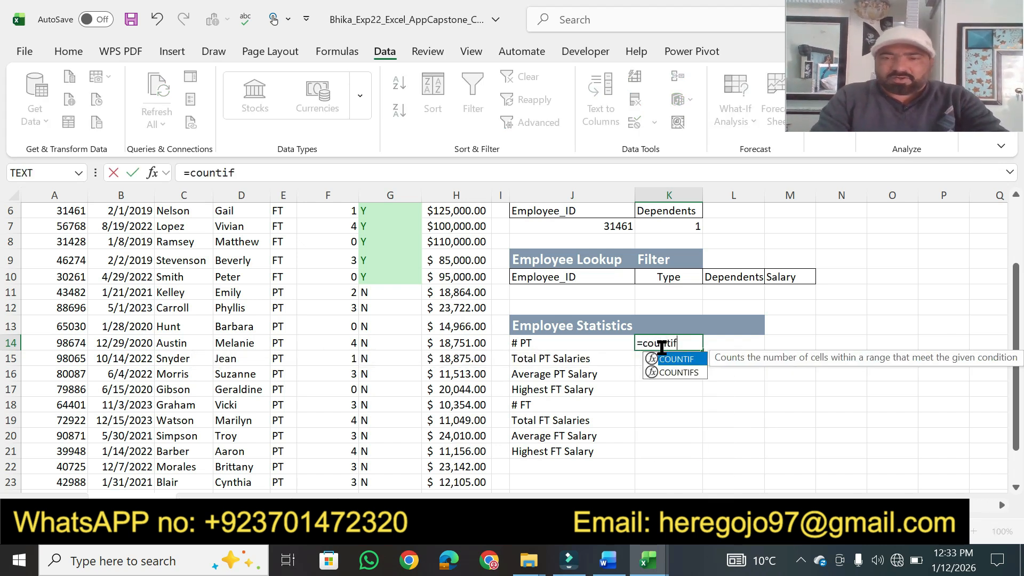
pyautogui.write('f')
pyautogui.press('Tab')
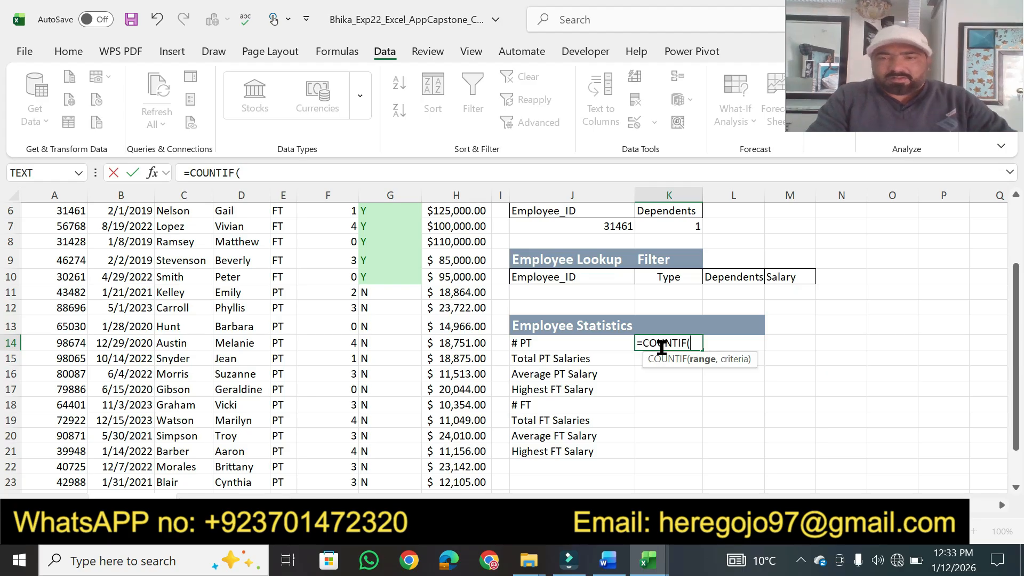
# - Recheck step 7 in Word, and complete the COUNTIF in K14 with range E6:E25 and criteria "PT"
pyautogui.click(611, 557)
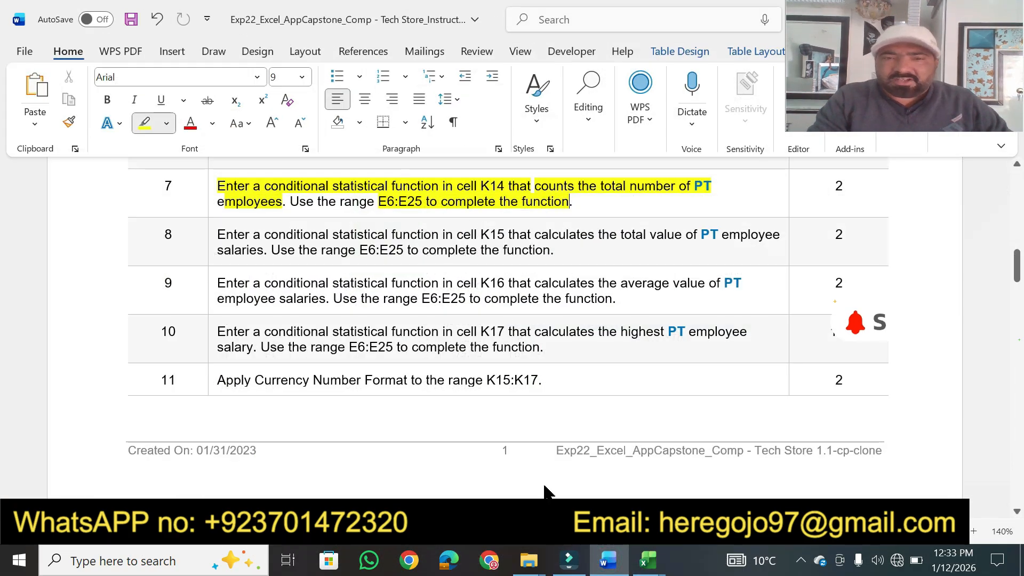
pyautogui.click(613, 568)
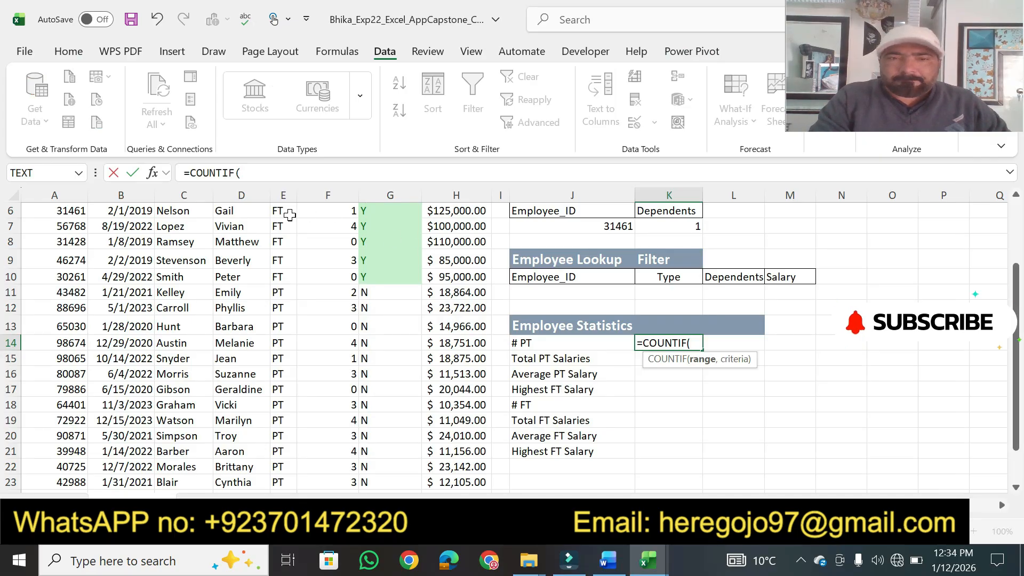
pyautogui.moveTo(1016, 422); pyautogui.dragTo(1016, 360)
pyautogui.moveTo(279, 295); pyautogui.dragTo(282, 440)
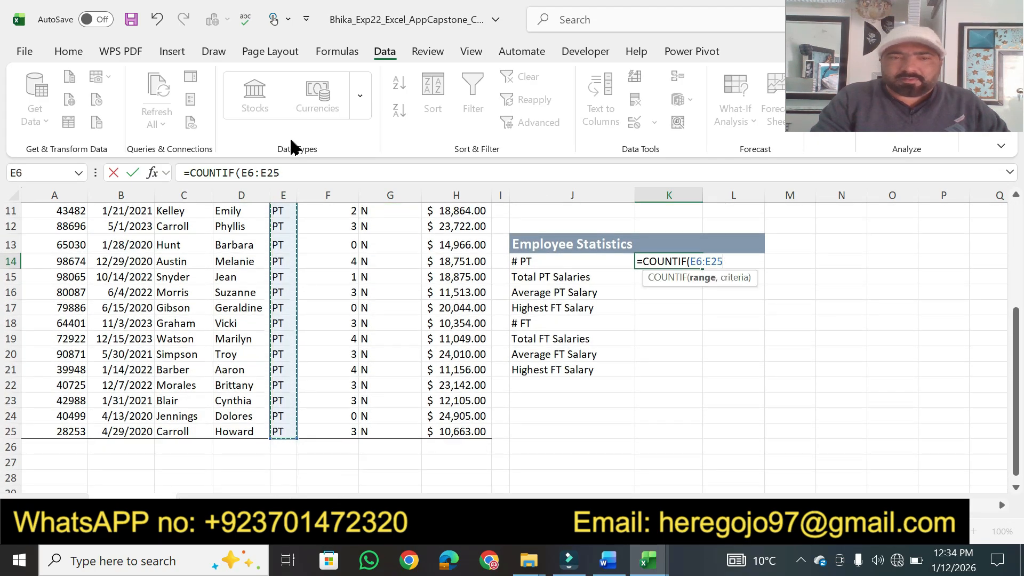
pyautogui.click(286, 176)
pyautogui.write(',"')
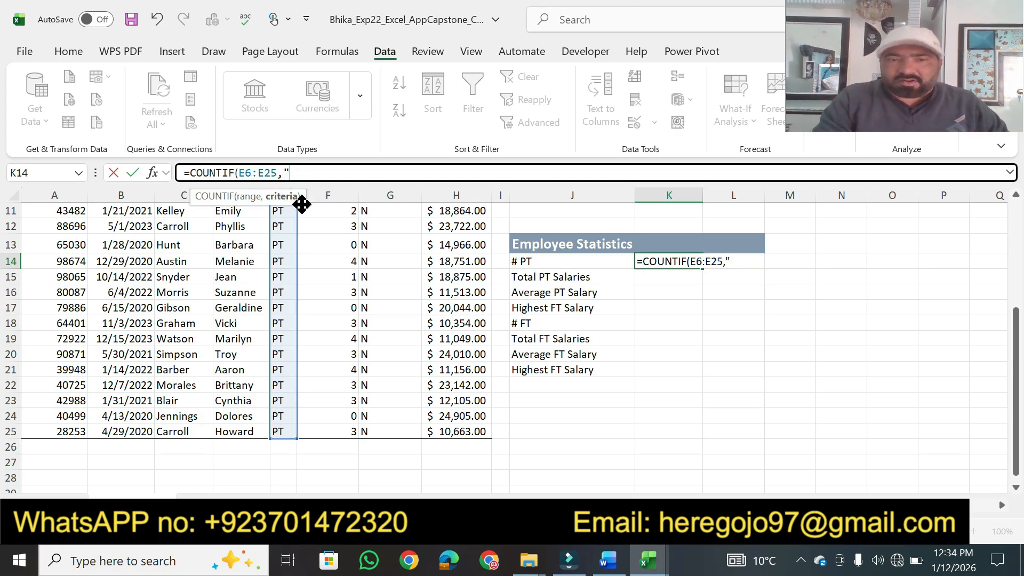
pyautogui.click(608, 561)
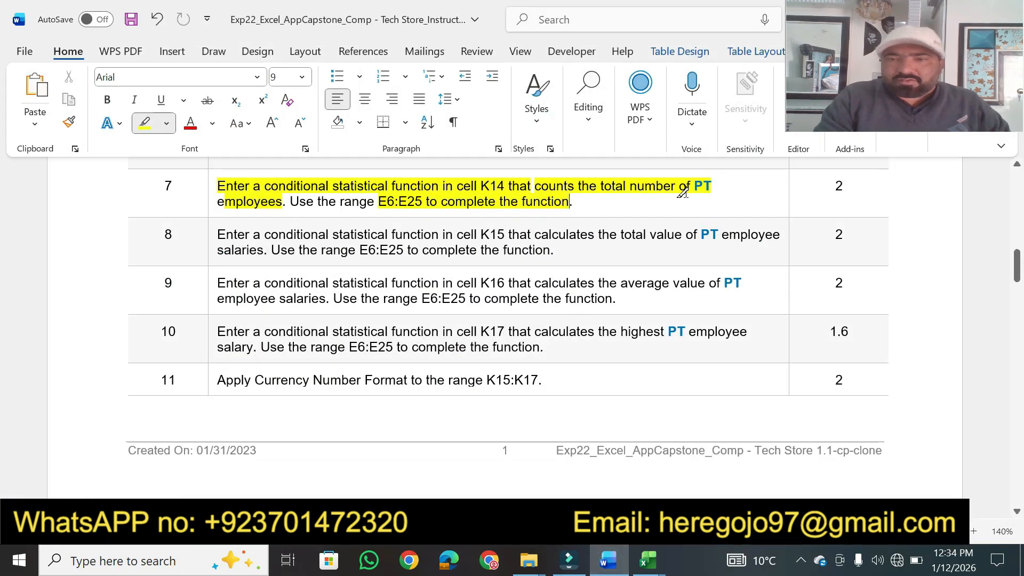
pyautogui.click(608, 561)
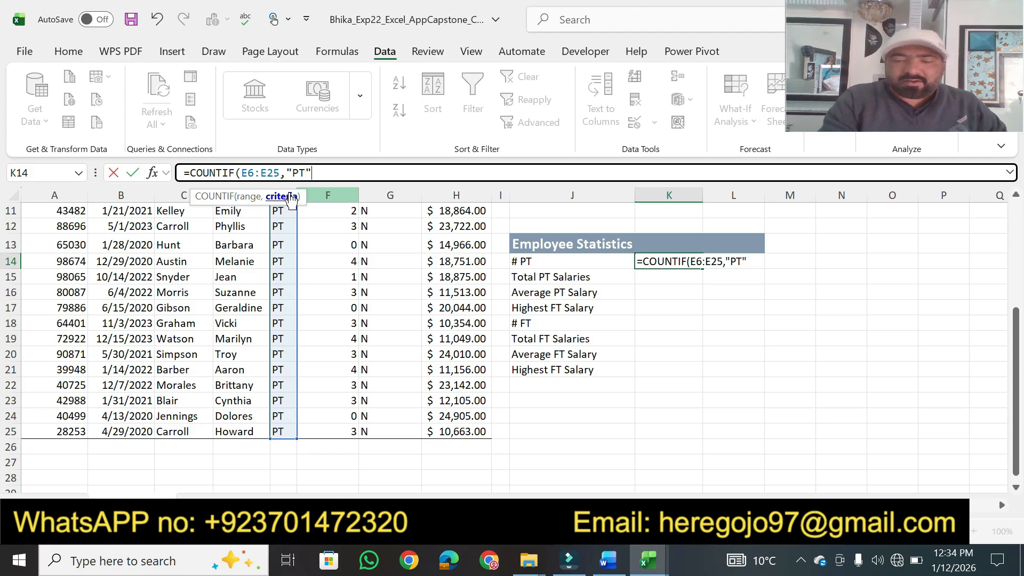
pyautogui.press('Return')
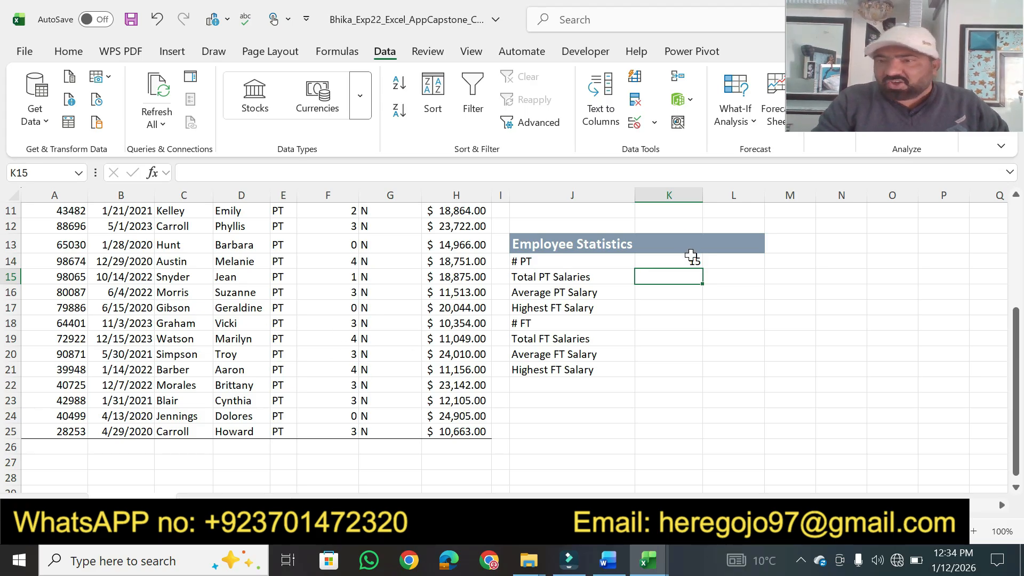
# - Switch to Word and highlight step 7's points value and step 8's instructions on totalling PT salaries in K15 with range E6:E25
pyautogui.click(608, 561)
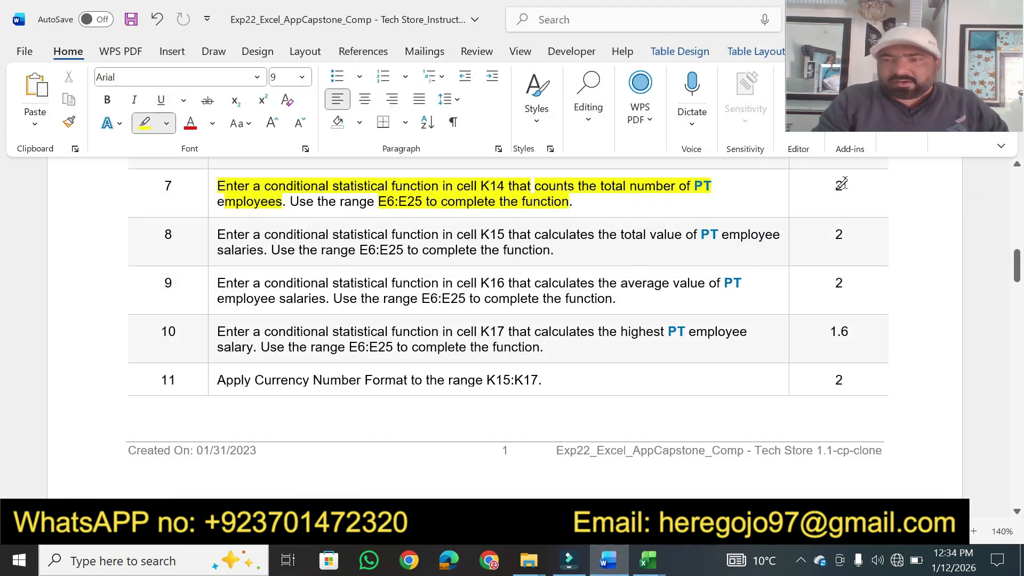
pyautogui.moveTo(835, 187); pyautogui.dragTo(844, 186)
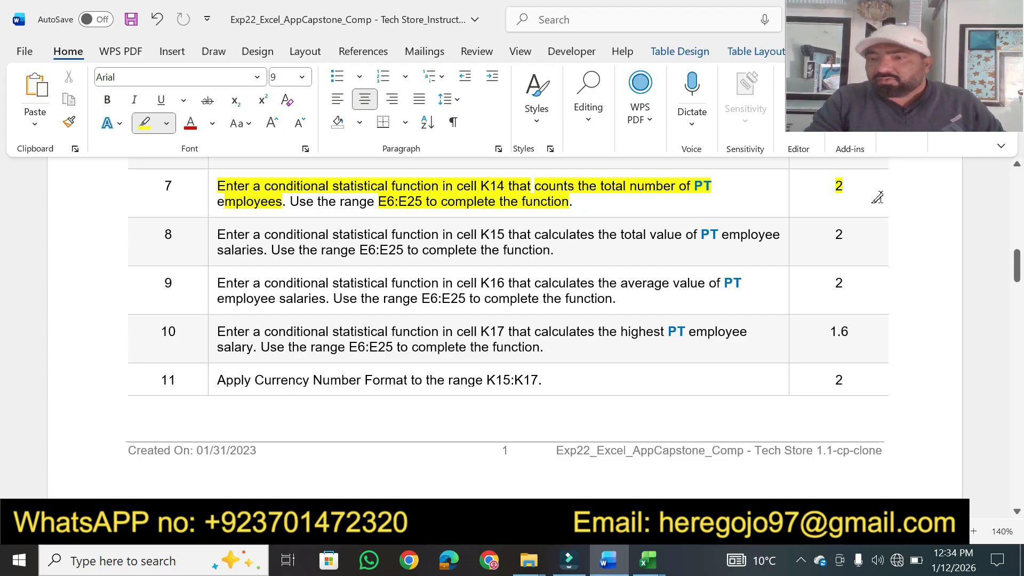
pyautogui.click(1016, 512)
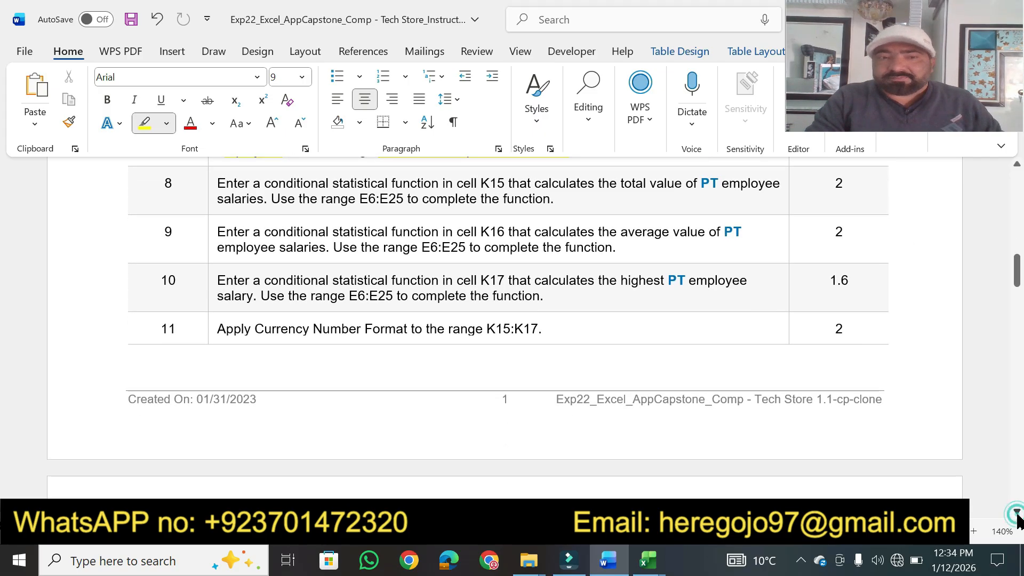
pyautogui.click(1016, 512)
pyautogui.moveTo(261, 171); pyautogui.dragTo(780, 170)
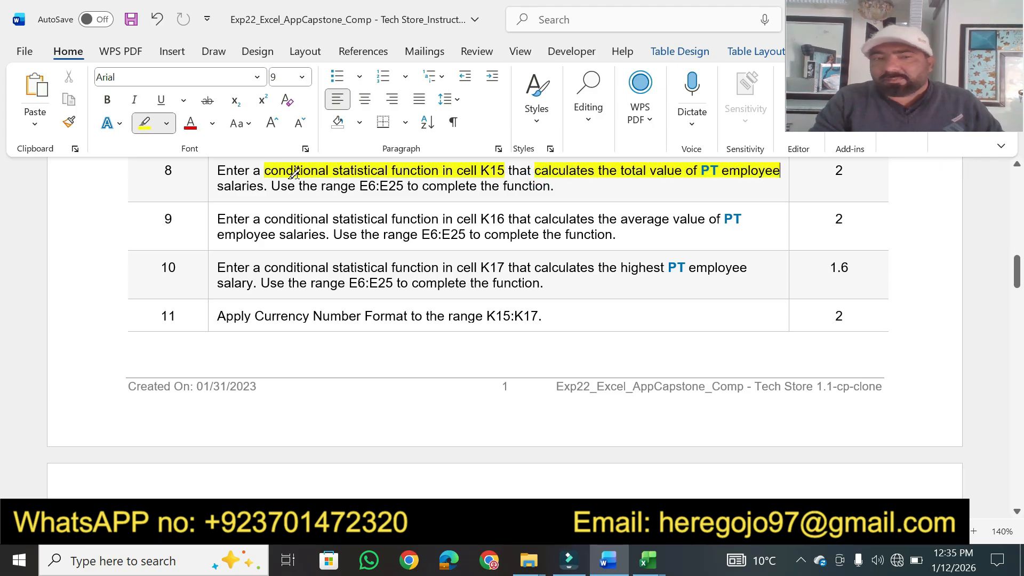
pyautogui.moveTo(265, 186)
pyautogui.mouseDown()
pyautogui.moveTo(217, 188)
pyautogui.moveTo(542, 183)
pyautogui.mouseUp()
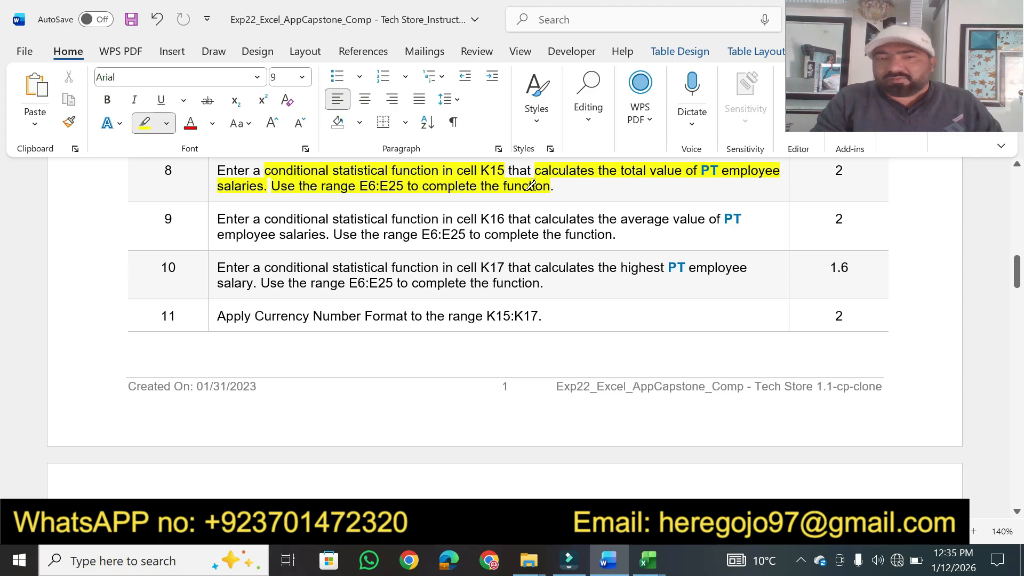
# - Return to Excel, recheck step 8 in Word, and start a SUMIF formula in cell K15 for Total PT Salaries
pyautogui.click(608, 561)
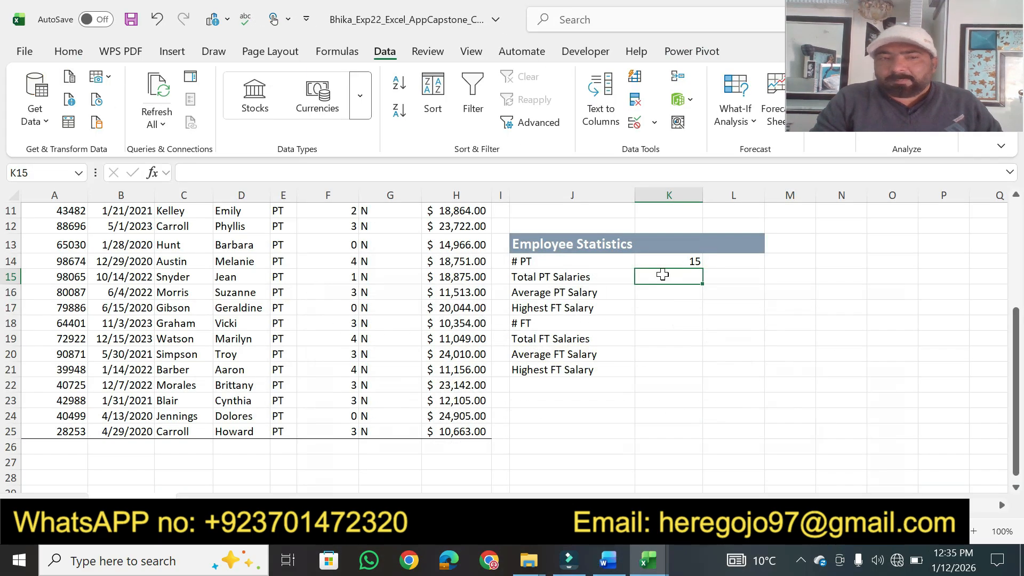
pyautogui.click(606, 562)
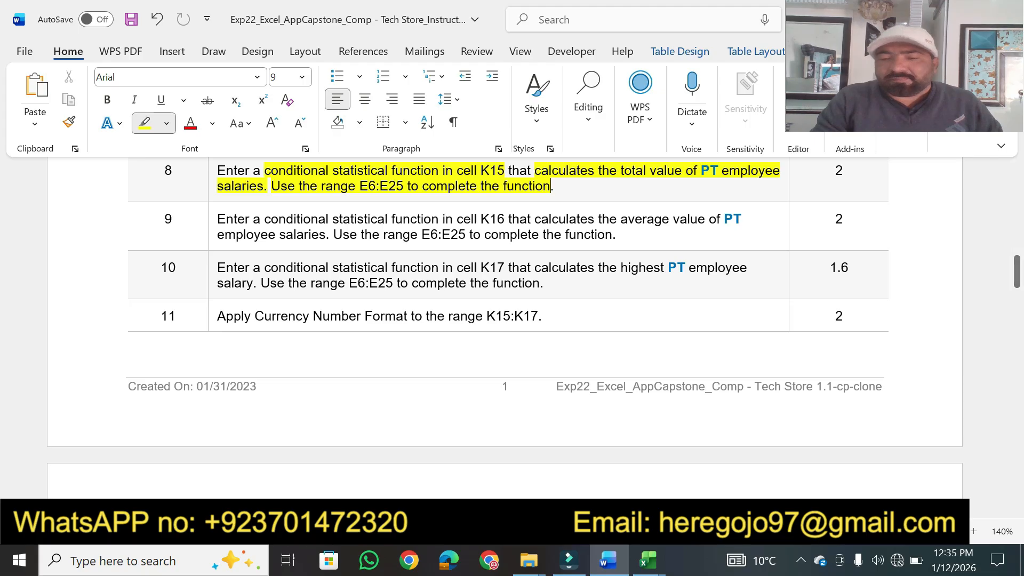
pyautogui.moveTo(607, 569)
pyautogui.click(647, 560)
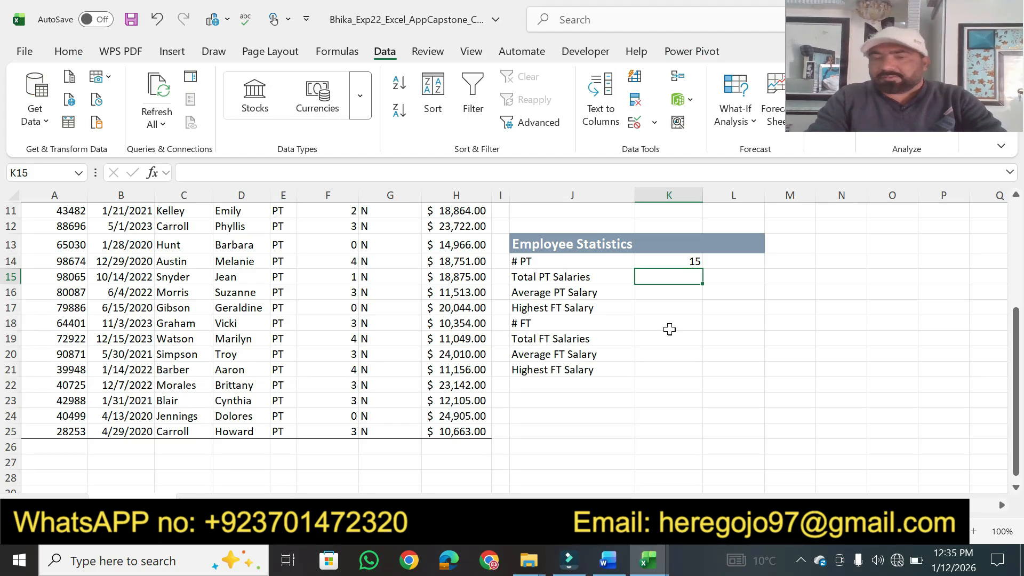
pyautogui.write('=')
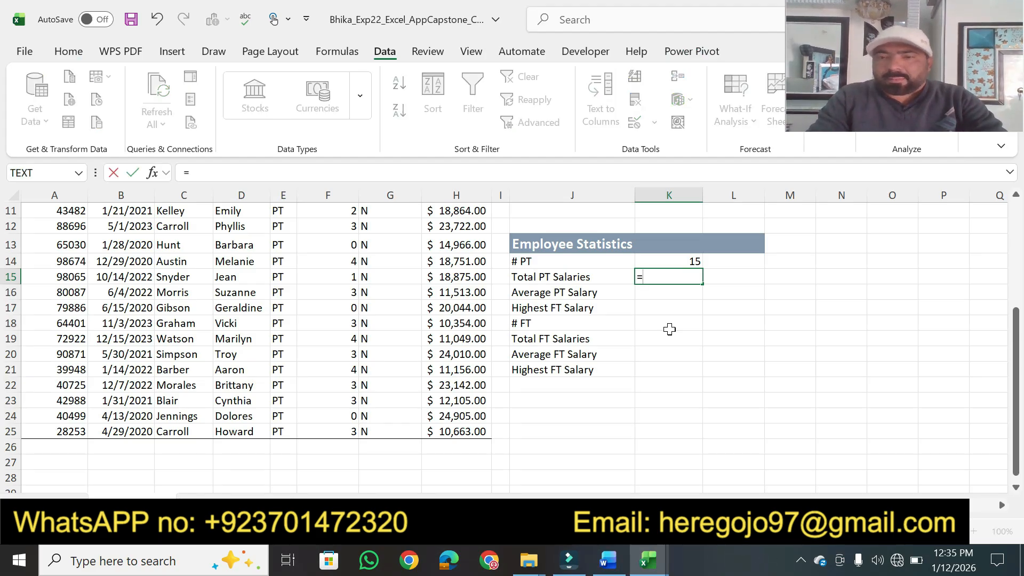
pyautogui.write('sumif')
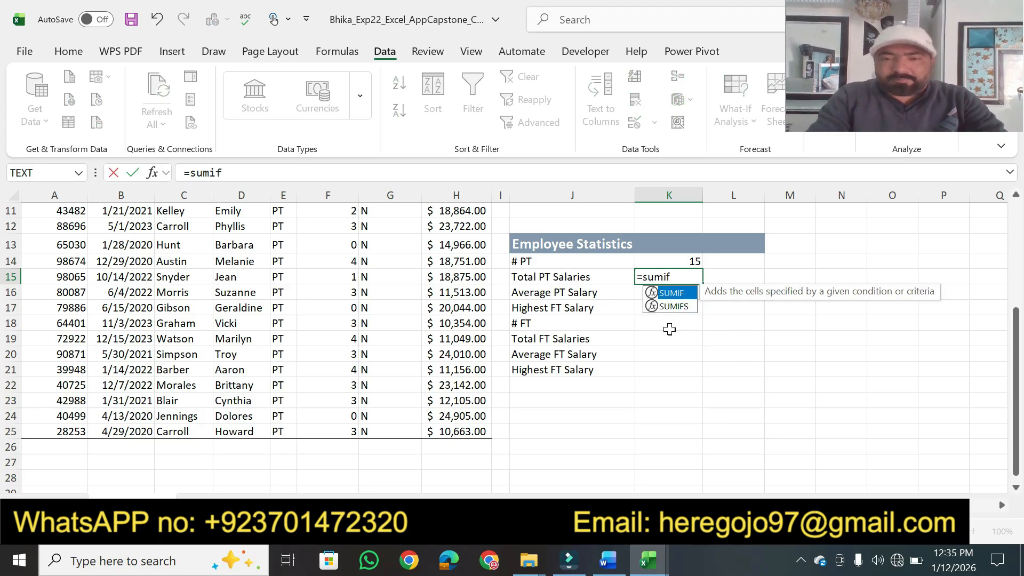
pyautogui.press('Tab')
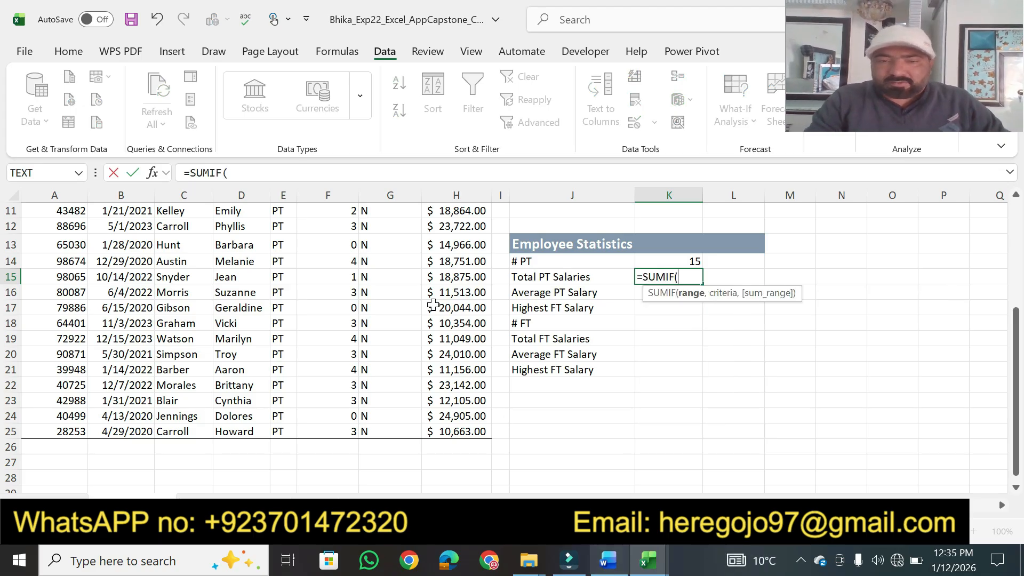
# - Complete the SUMIF in K15 with range E6:E25, criteria "PT" and sum range H6:H25, rechecking step 8's range in Word
pyautogui.moveTo(1017, 465); pyautogui.dragTo(1016, 340)
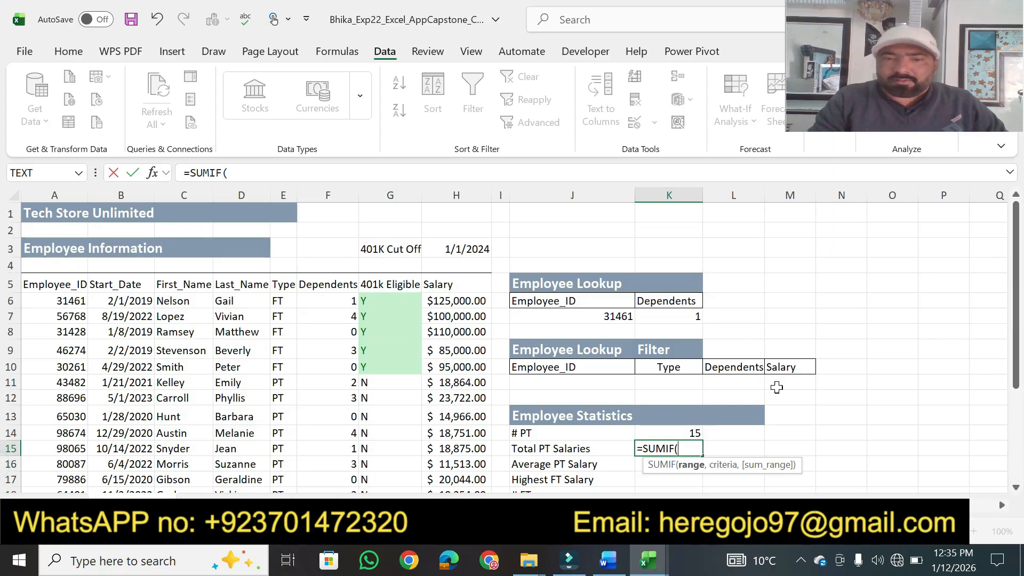
pyautogui.click(608, 559)
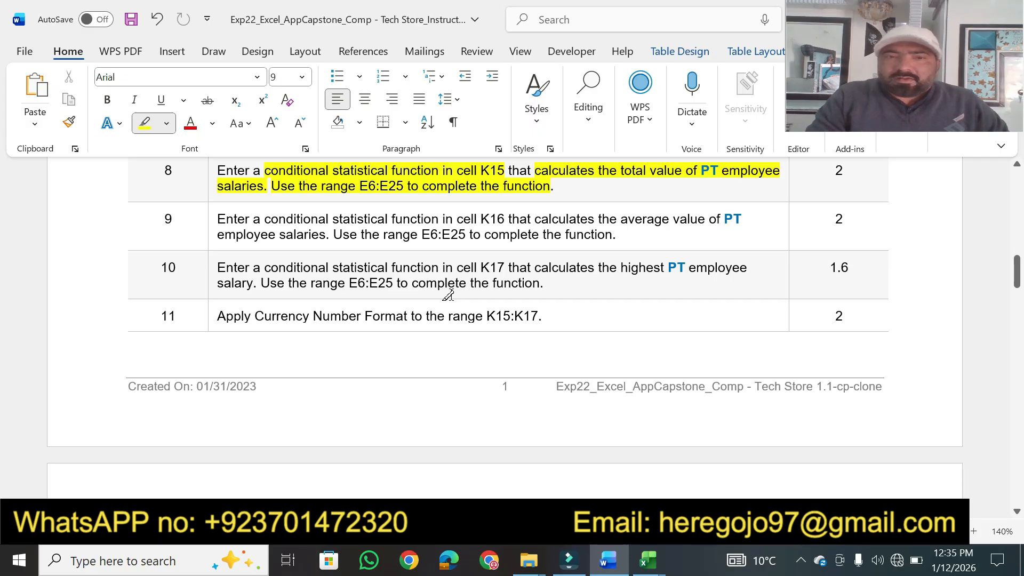
pyautogui.click(606, 569)
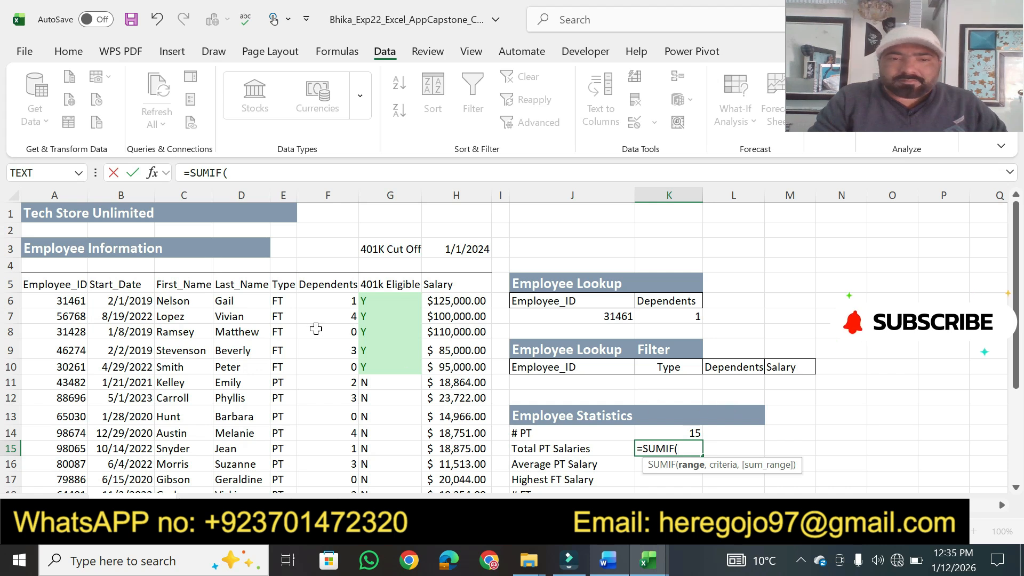
pyautogui.moveTo(276, 299); pyautogui.dragTo(286, 439)
pyautogui.click(281, 173)
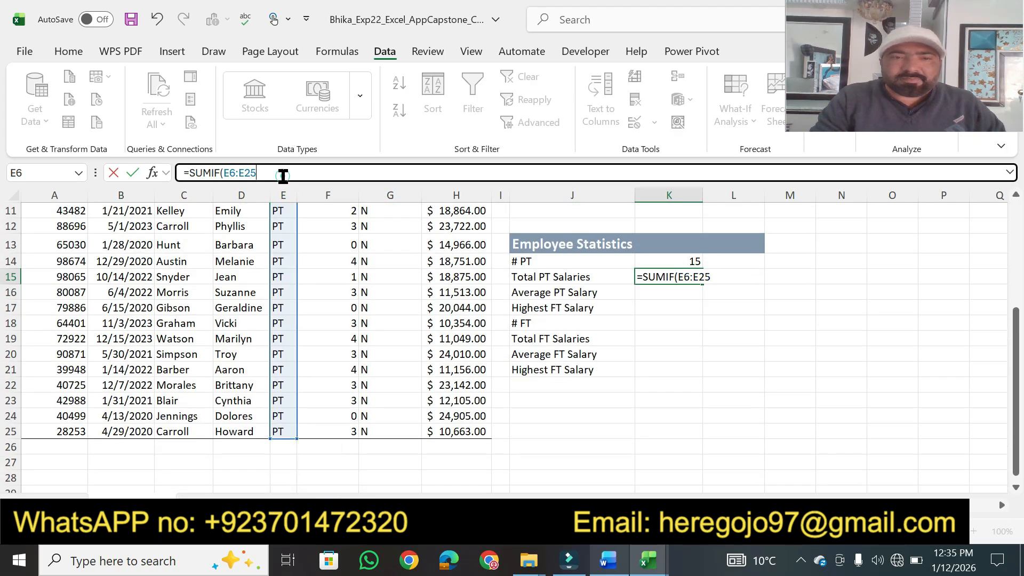
pyautogui.write(',')
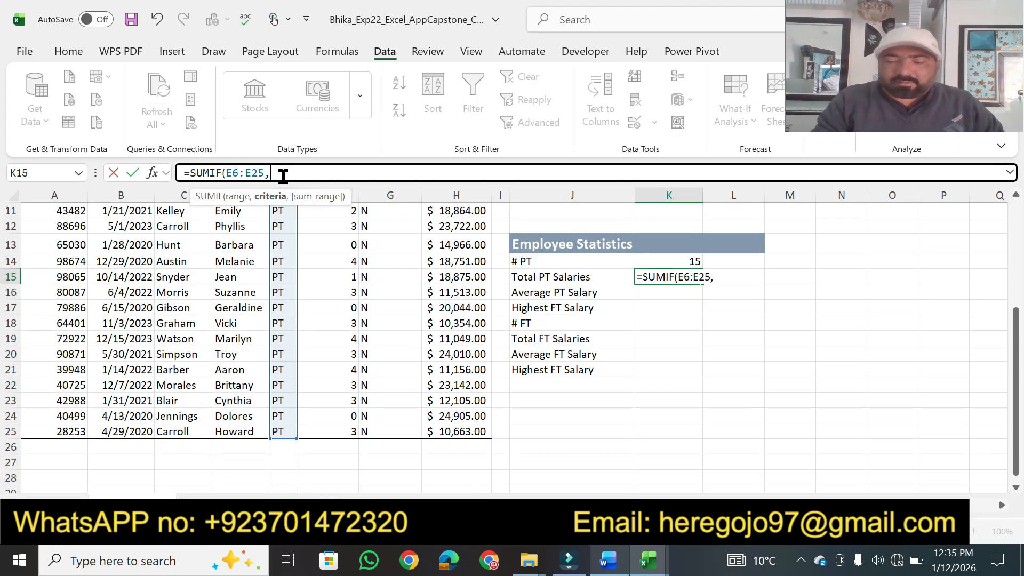
pyautogui.write('"PT')
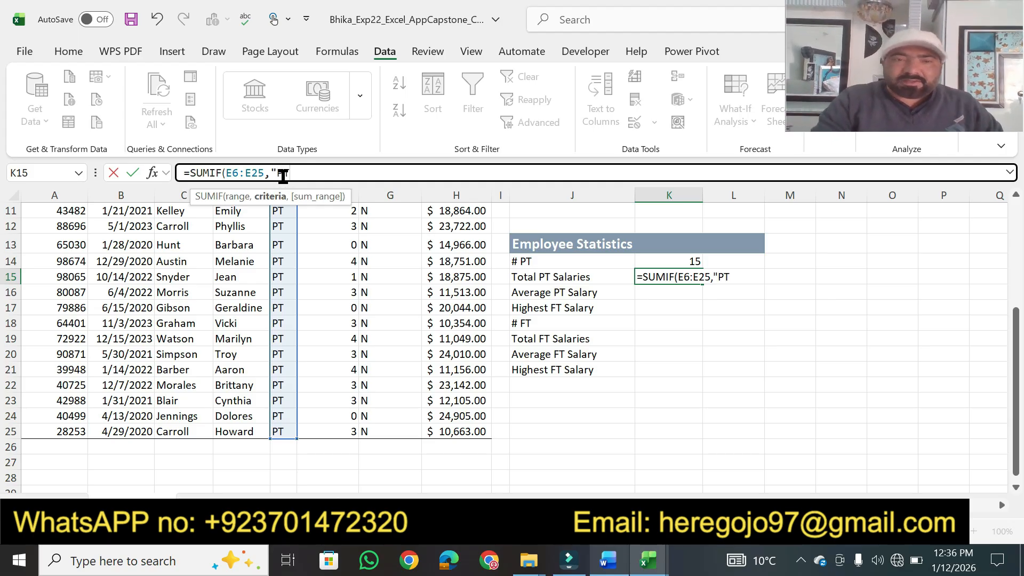
pyautogui.write('",')
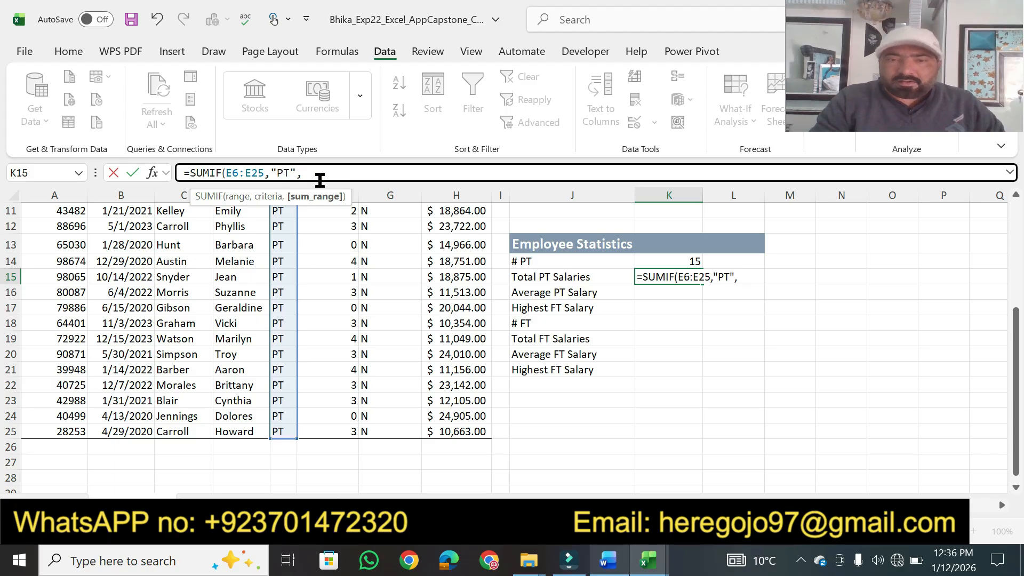
pyautogui.moveTo(1018, 453); pyautogui.dragTo(1018, 347)
pyautogui.moveTo(439, 300); pyautogui.dragTo(459, 448)
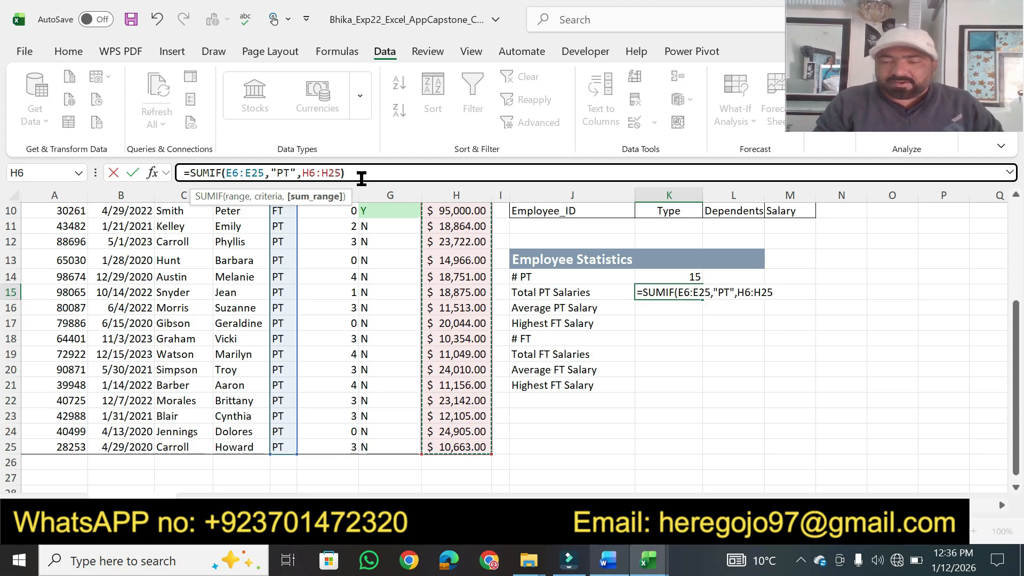
pyautogui.press('Return')
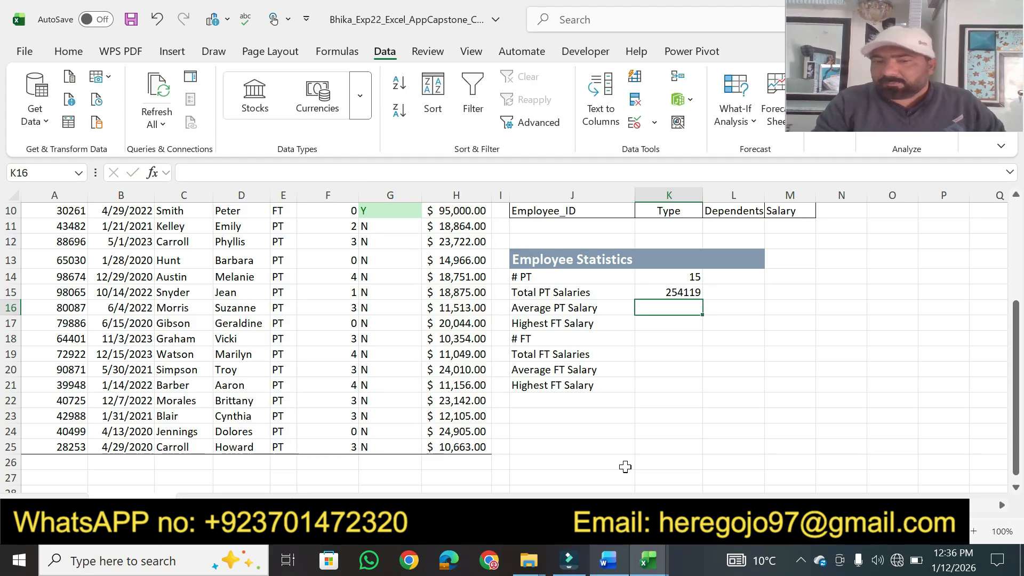
# - Switch to Word and highlight step 8's points value
pyautogui.click(607, 557)
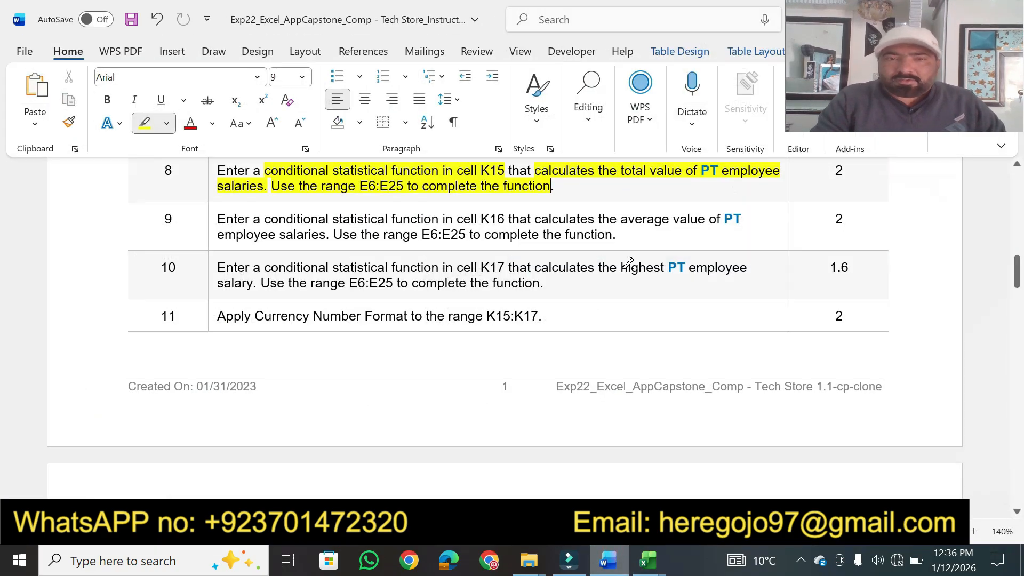
pyautogui.moveTo(835, 172); pyautogui.dragTo(844, 171)
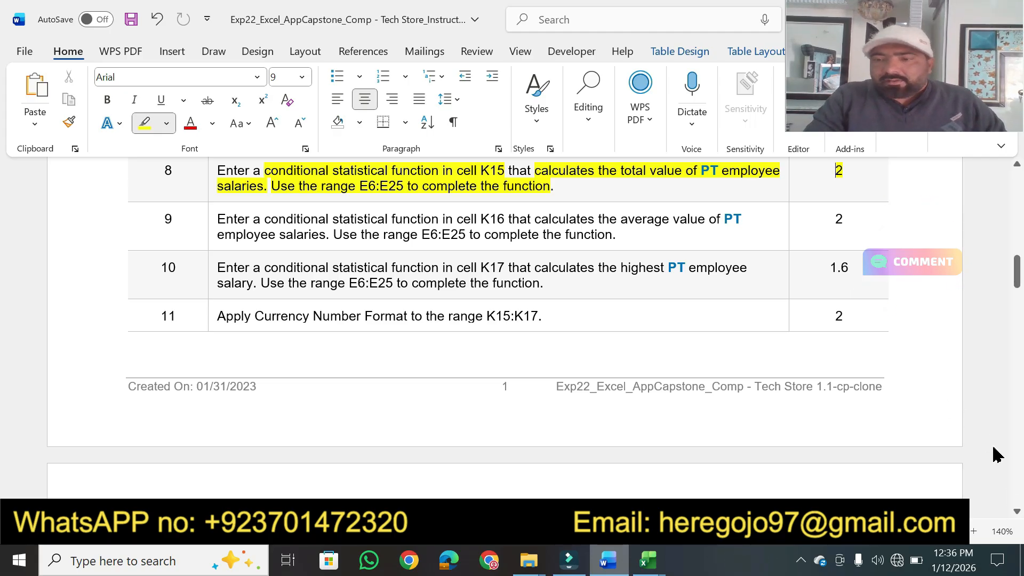
pyautogui.hotkey('alt', 'Tab')
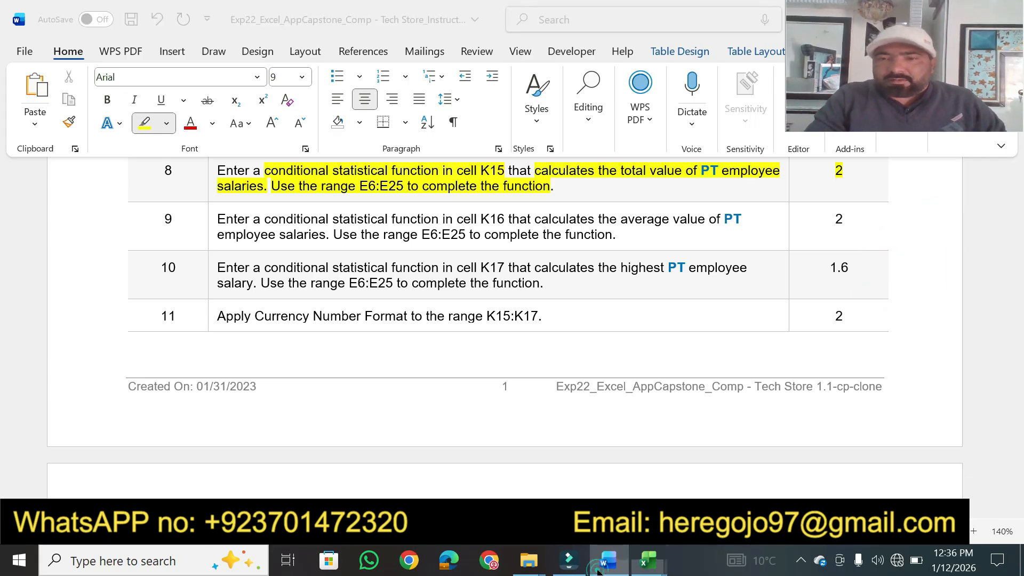
# - Check cell K15's formula in Excel and highlight step 9's instructions in Word on averaging PT salaries in K16 with range E6:E25
pyautogui.click(669, 293)
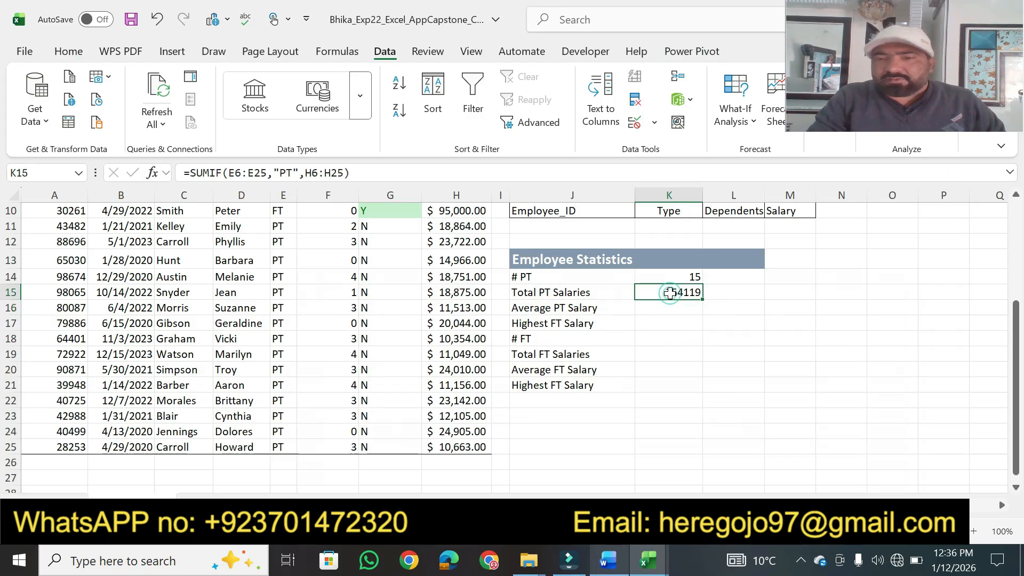
pyautogui.click(600, 570)
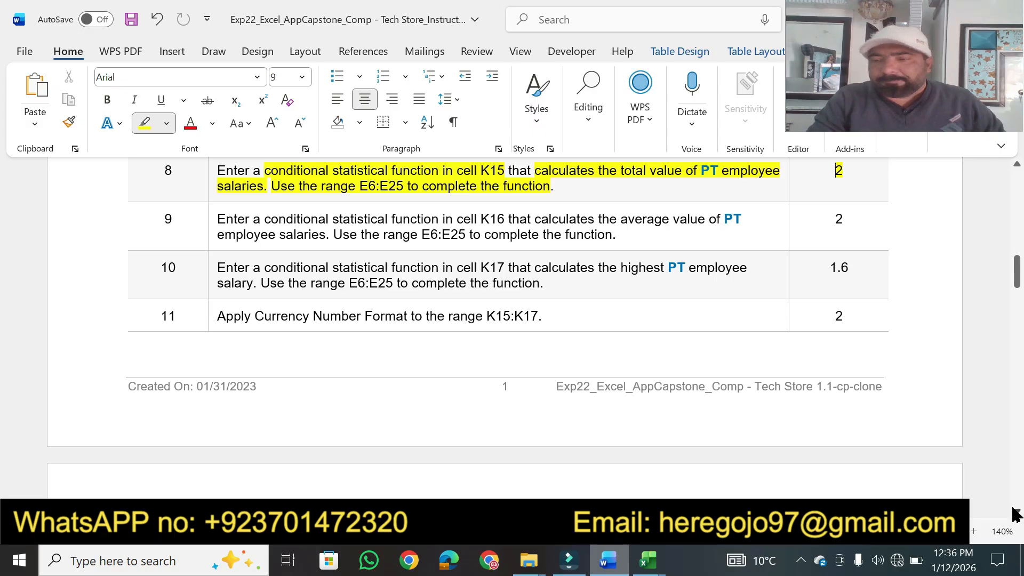
pyautogui.scroll(-1, 1015, 514)
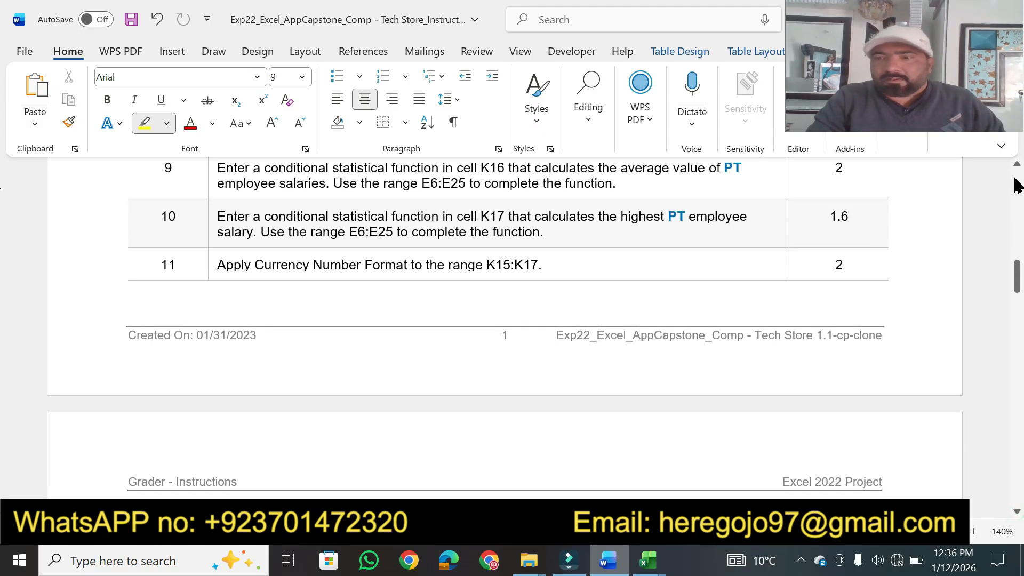
pyautogui.click(1016, 164)
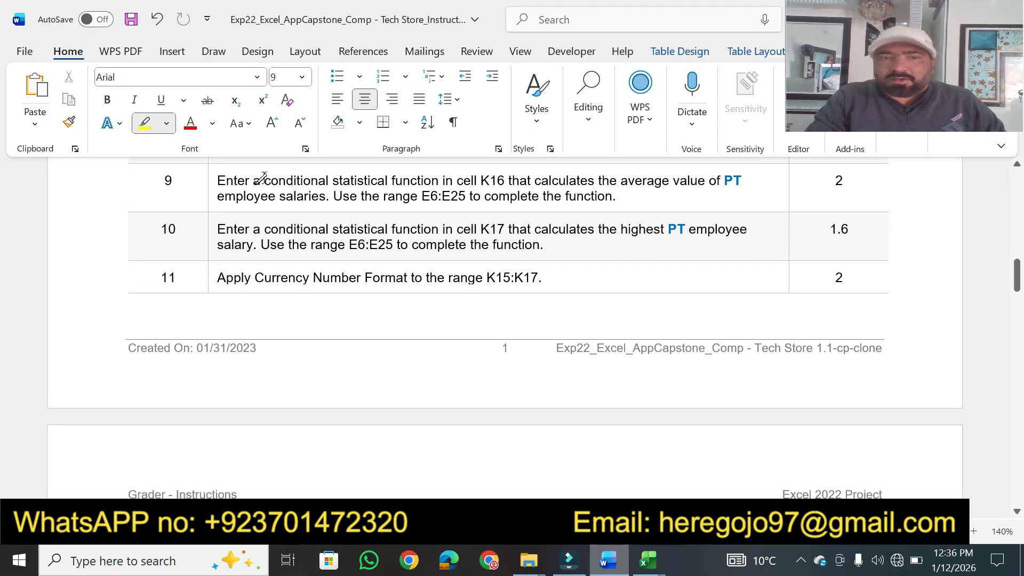
pyautogui.moveTo(265, 178); pyautogui.dragTo(494, 176)
pyautogui.moveTo(598, 177); pyautogui.dragTo(740, 179)
pyautogui.moveTo(218, 196); pyautogui.dragTo(619, 195)
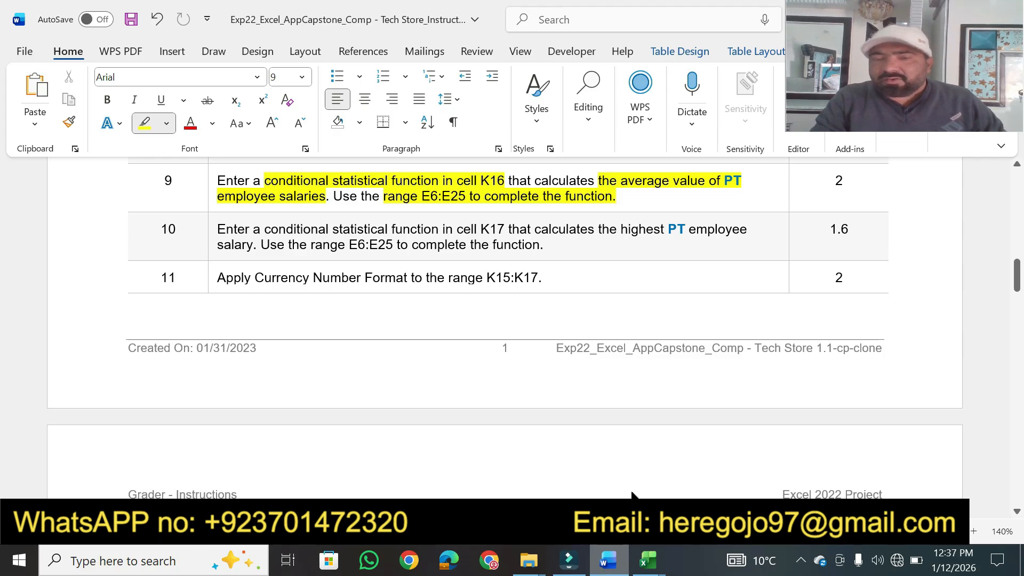
# - Select cell K16 for Average PT Salary in Excel, and return to Word to highlight step 9's points value
pyautogui.click(610, 567)
pyautogui.click(648, 560)
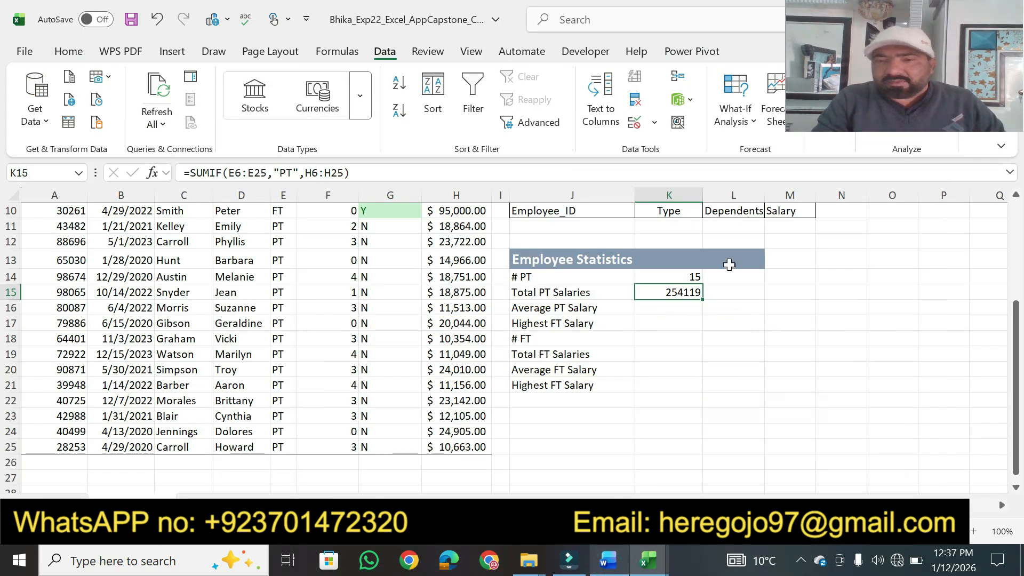
pyautogui.click(668, 311)
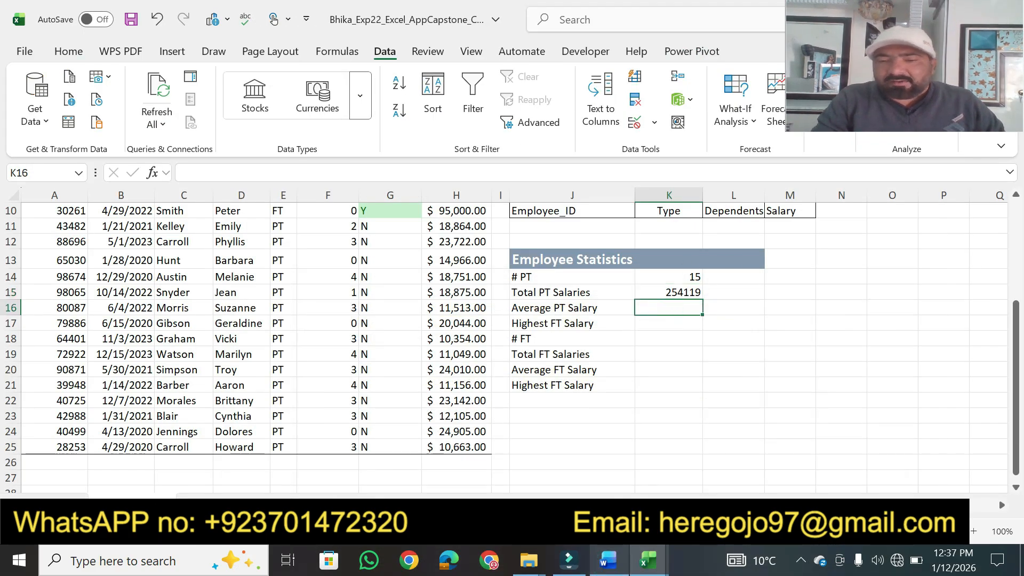
pyautogui.click(603, 569)
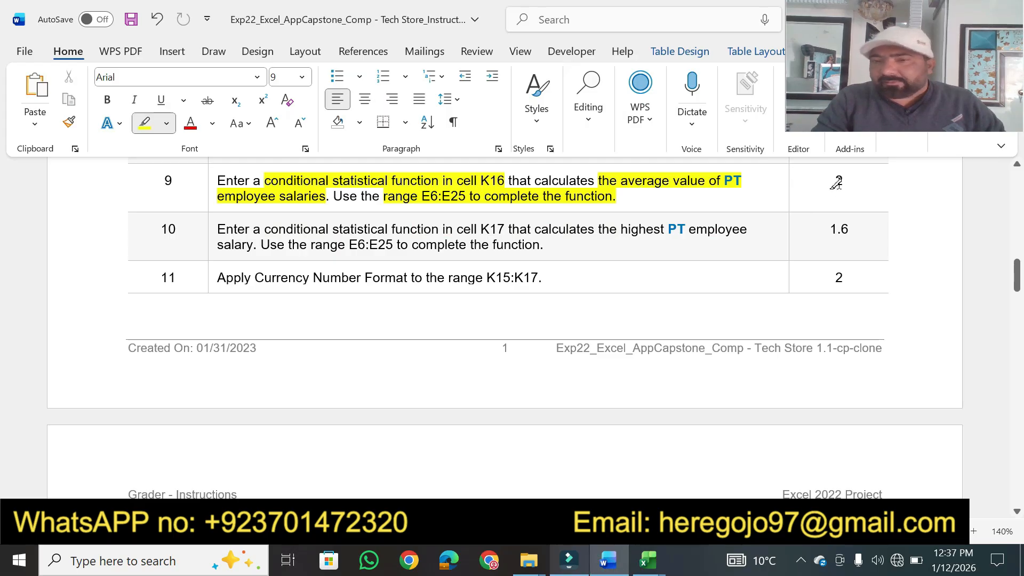
pyautogui.click(844, 181)
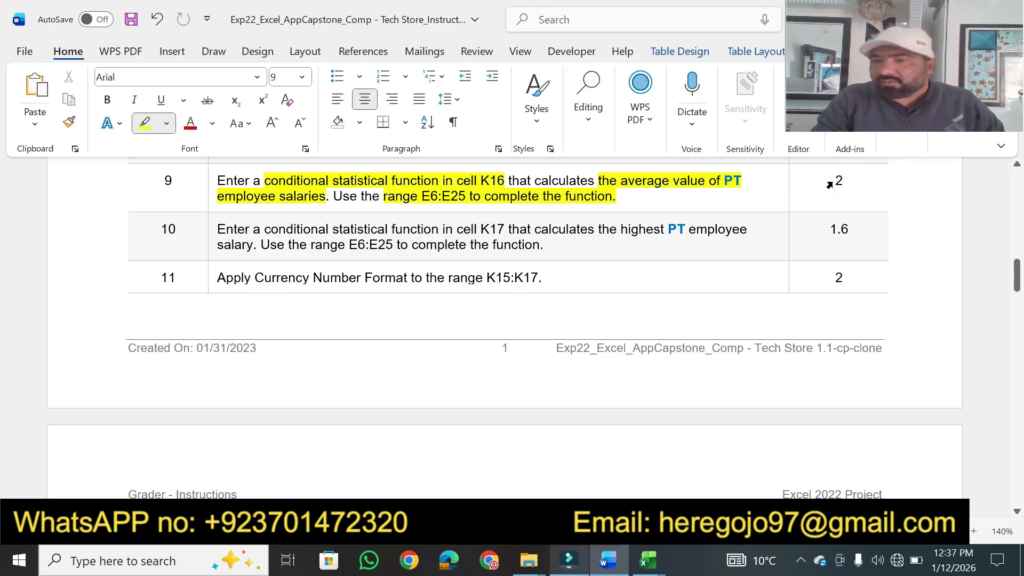
pyautogui.moveTo(843, 179); pyautogui.dragTo(826, 179)
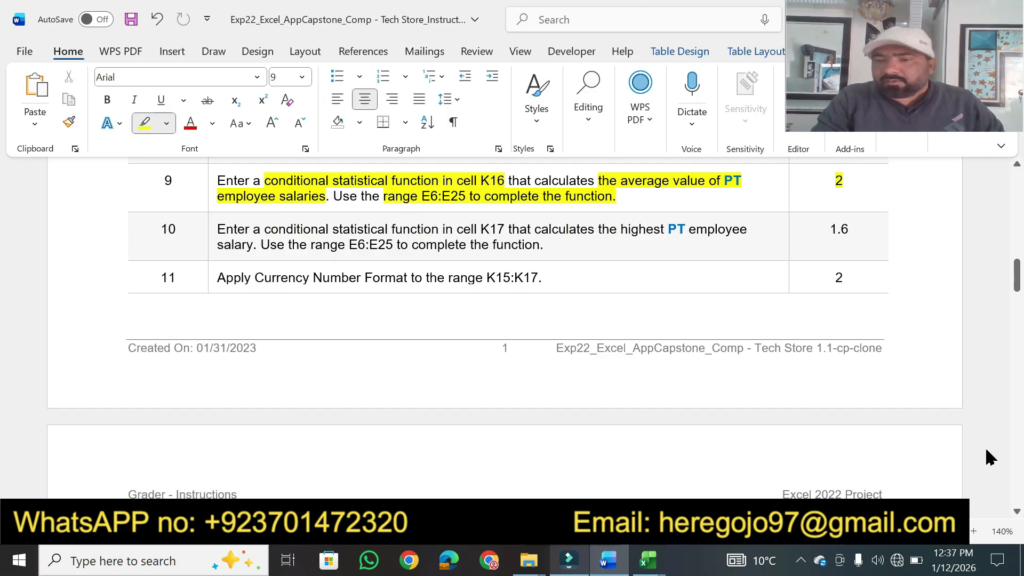
# - Highlight step 10's instructions on the highest PT salary in K17 with range E6:E25, plus its points value
pyautogui.click(1017, 512)
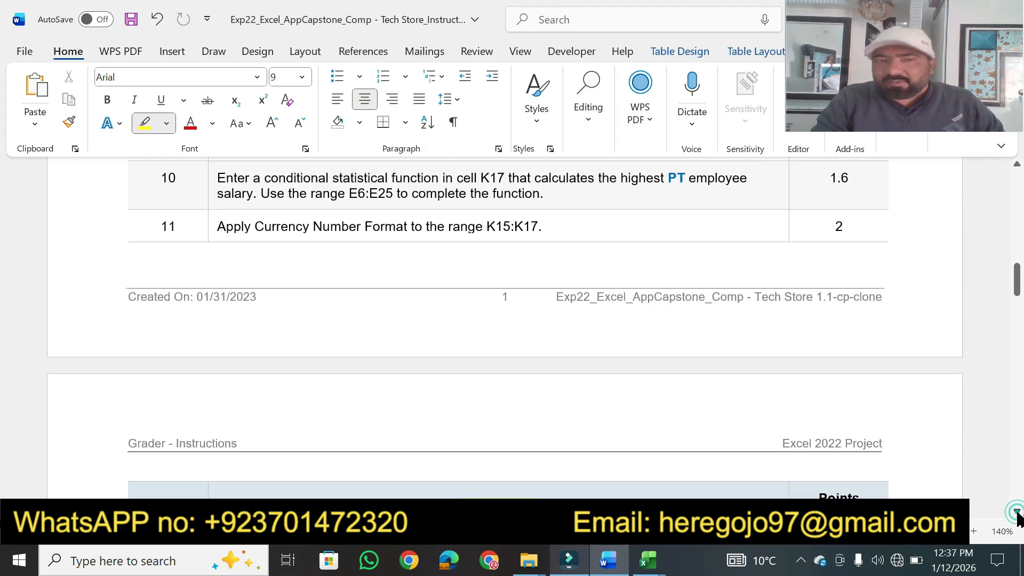
pyautogui.moveTo(265, 175); pyautogui.dragTo(668, 173)
pyautogui.moveTo(669, 176); pyautogui.dragTo(748, 178)
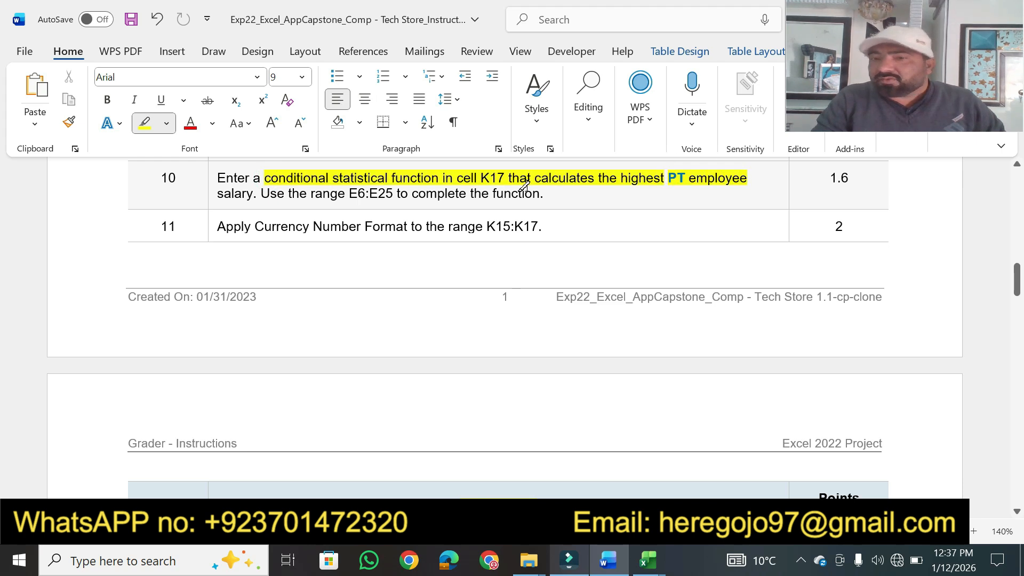
pyautogui.moveTo(322, 194); pyautogui.dragTo(467, 195)
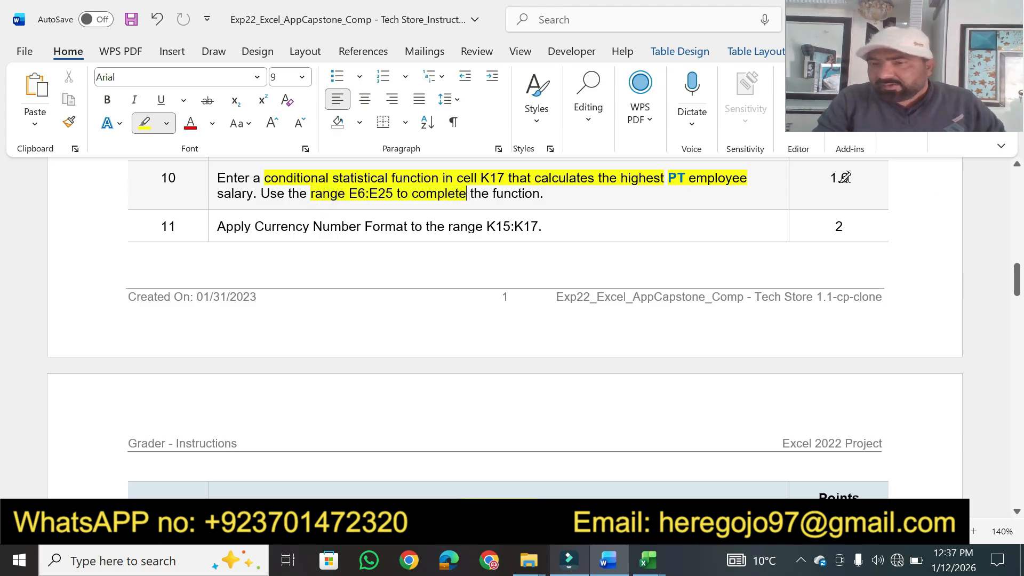
pyautogui.moveTo(850, 178); pyautogui.dragTo(823, 178)
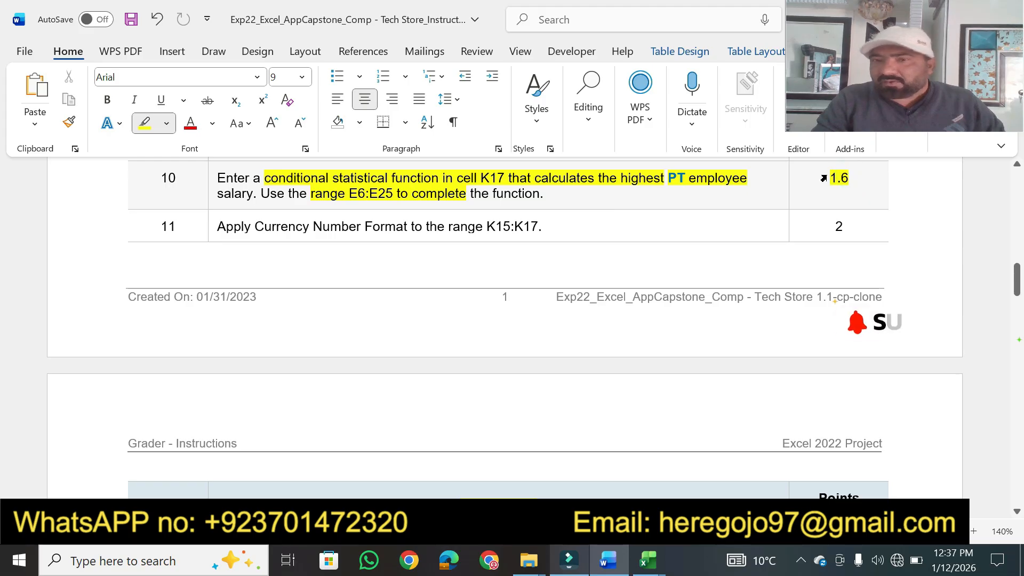
# - Go back to the project title and description on page 1 of the instructions document
pyautogui.moveTo(1016, 292); pyautogui.dragTo(1019, 204)
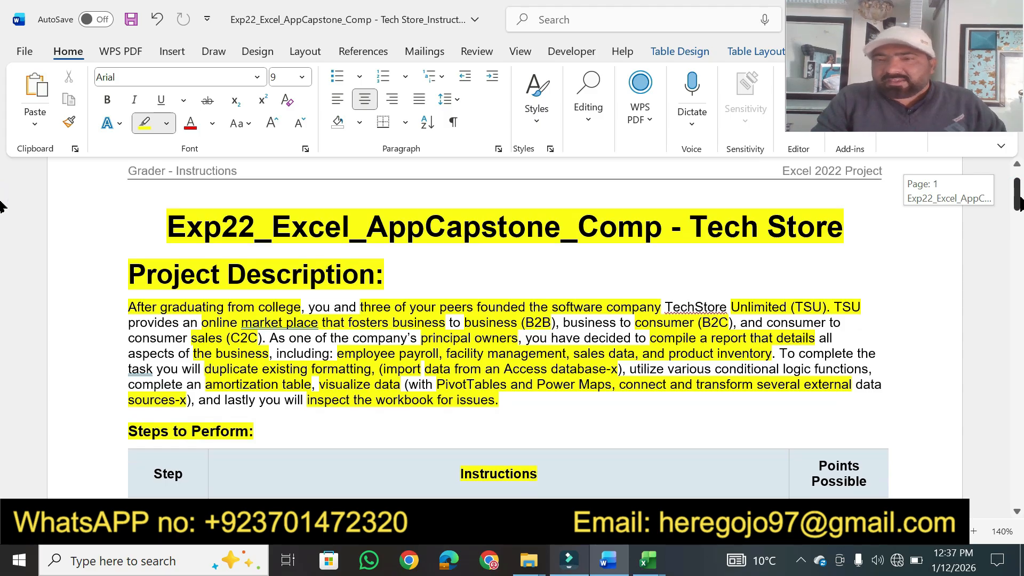
pyautogui.moveTo(1019, 204)
pyautogui.mouseDown()
pyautogui.moveTo(1014, 276)
pyautogui.moveTo(1018, 205)
pyautogui.mouseUp()
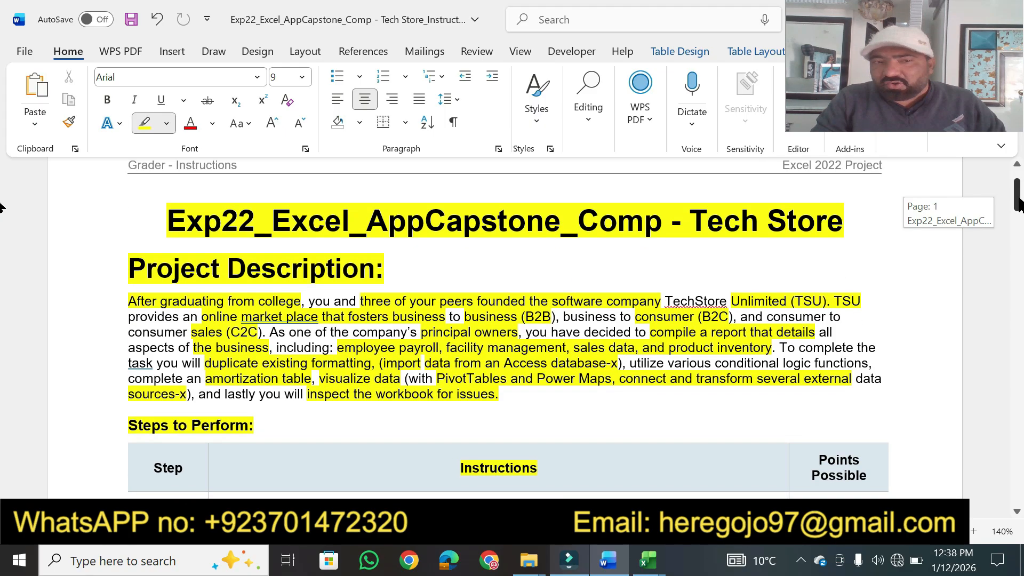
pyautogui.click(1017, 164)
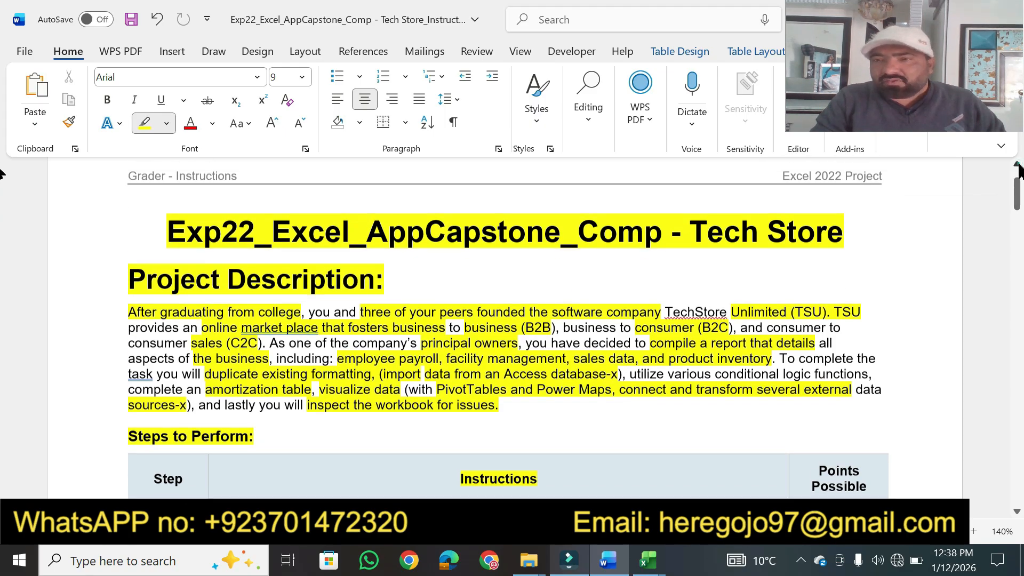